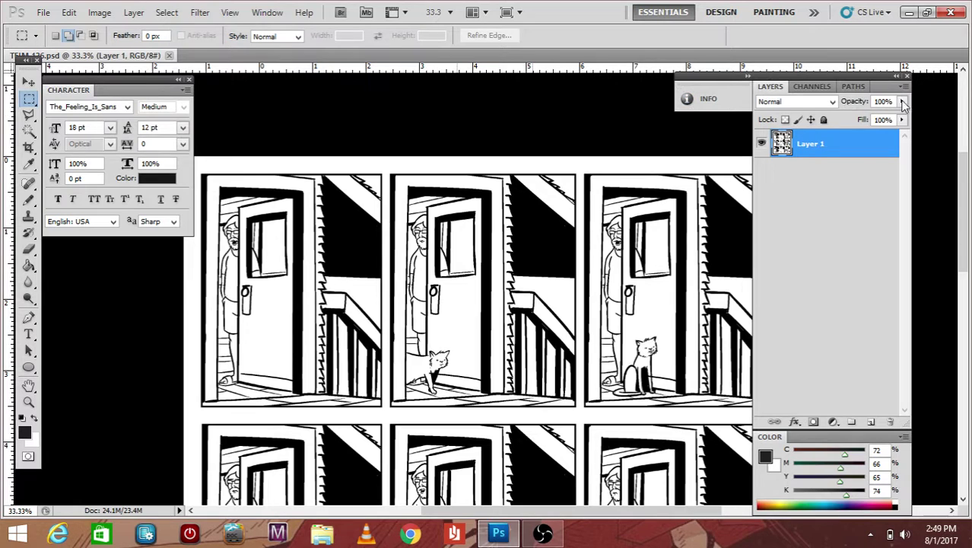
Lower the opacity of Layer 1, the comic line art, to 49%
click(901, 101)
drag(903, 120, 864, 115)
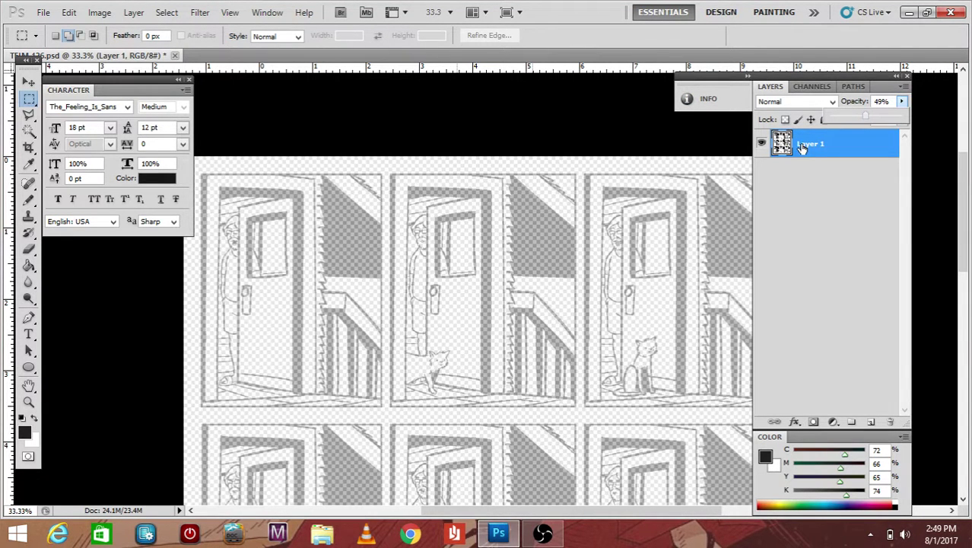
Create a paragraph text box across the upper half of the first comic panel
key(ctrl+plus)
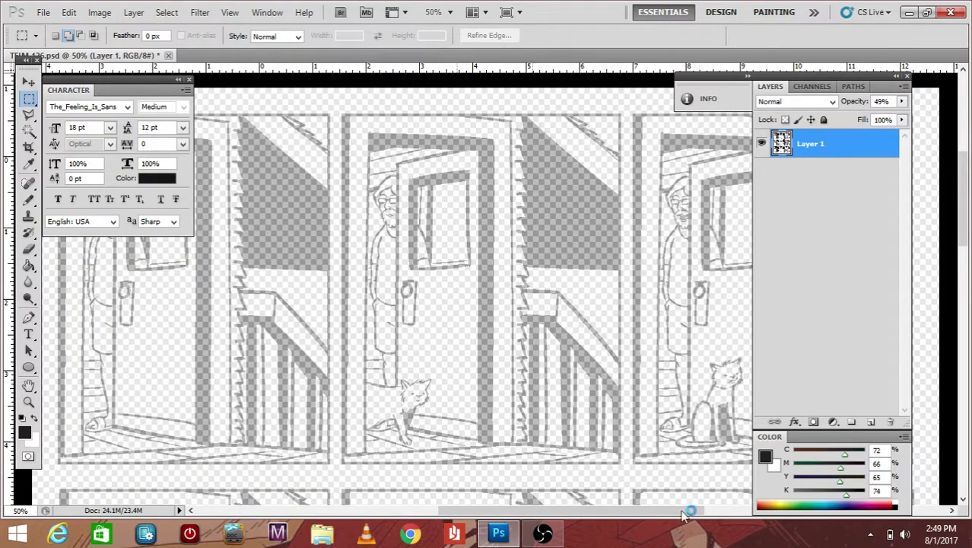
drag(685, 514, 629, 518)
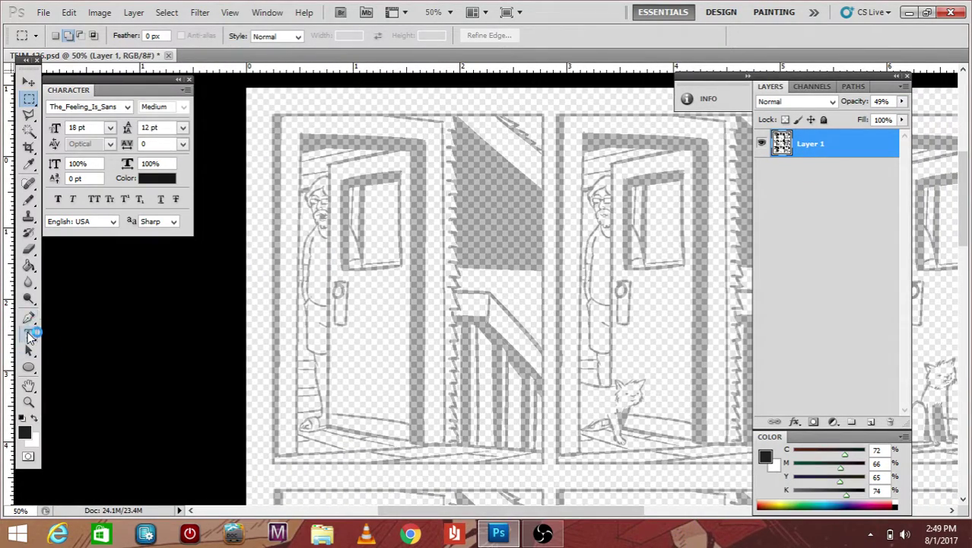
click(29, 334)
drag(360, 126, 531, 292)
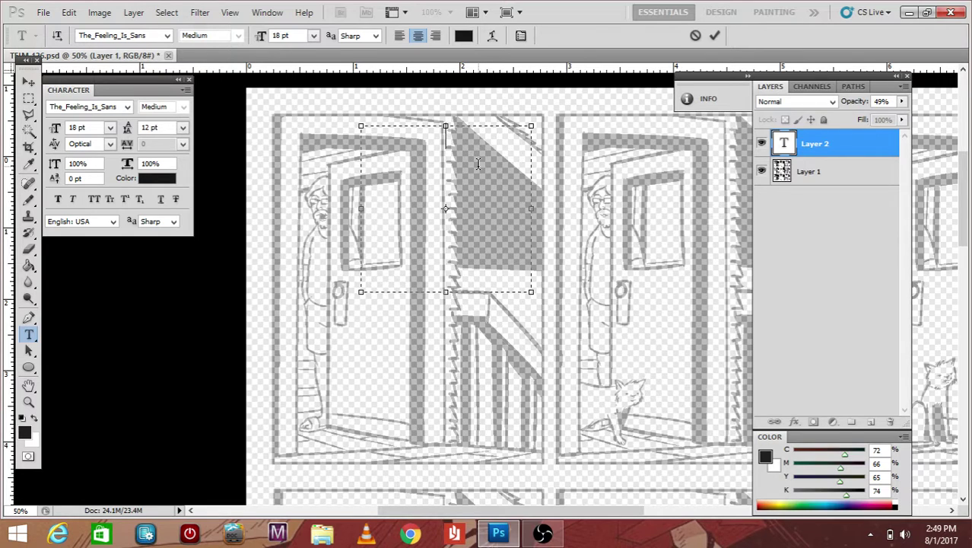
text(I'm writin)
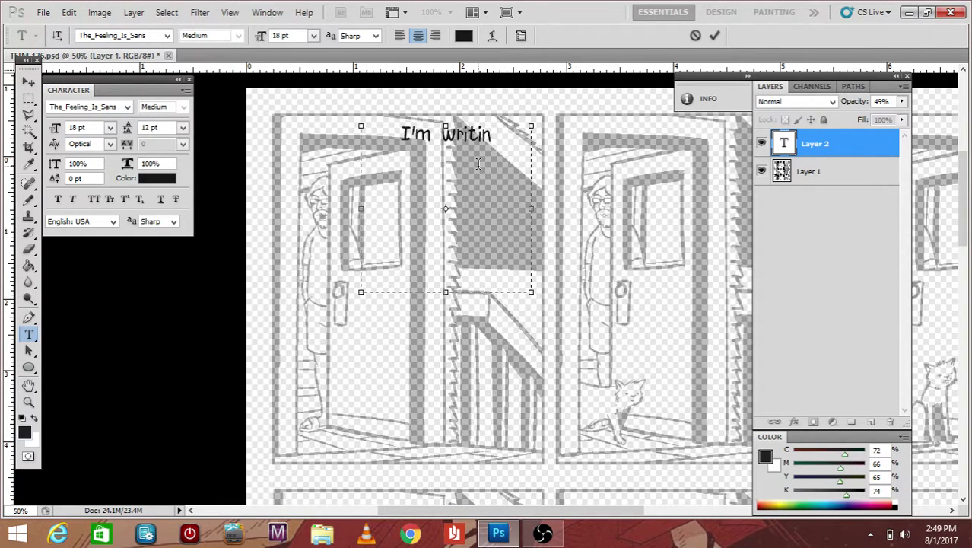
text(g this scri)
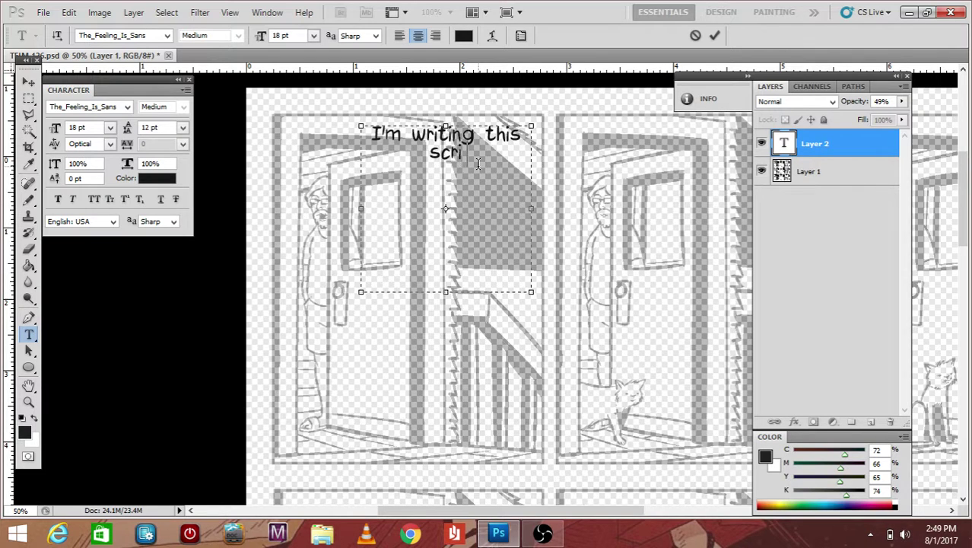
text(pt as we go,)
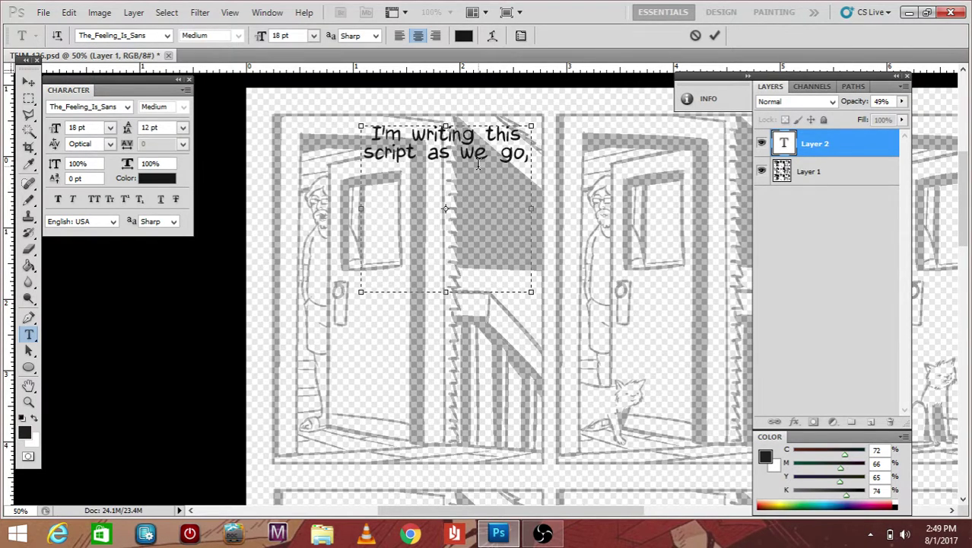
text(  but I have a )
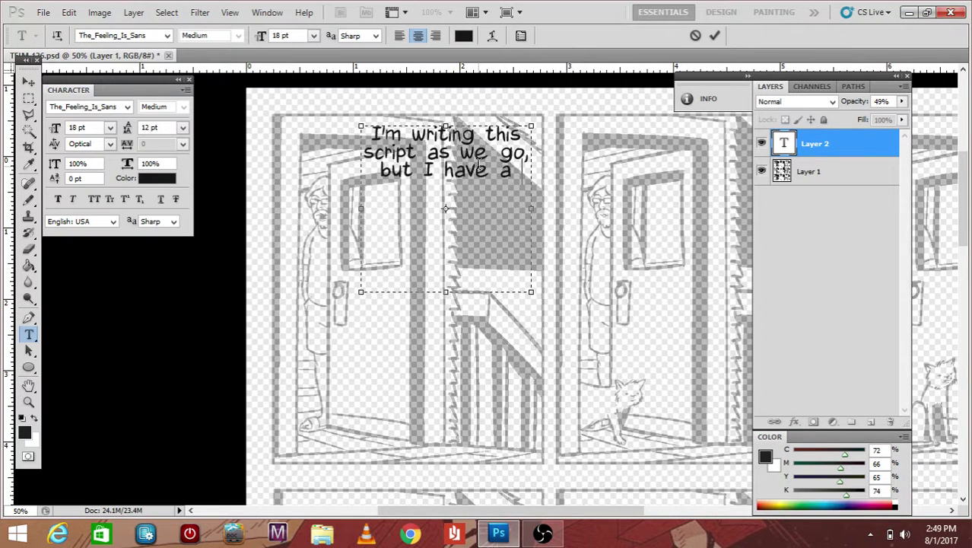
text(pretty good)
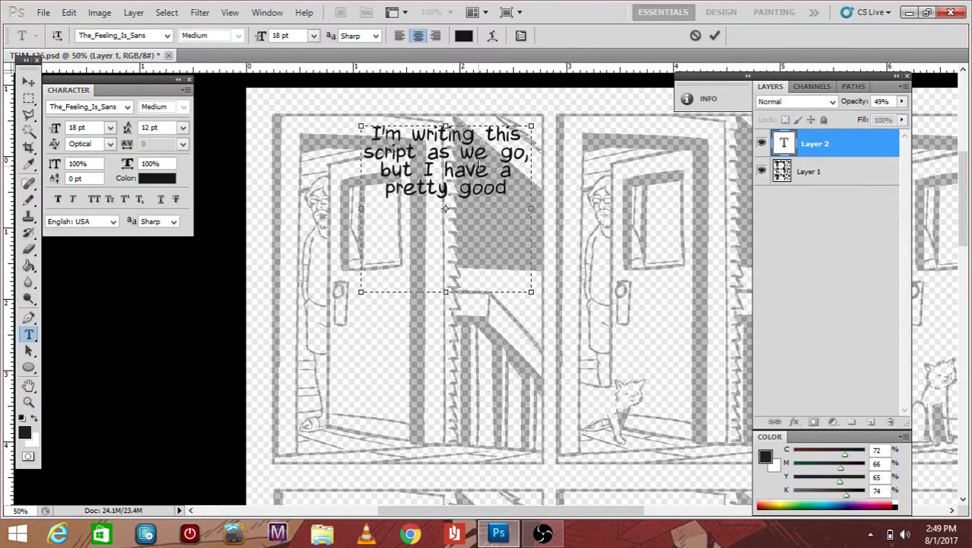
text( idea of wh)
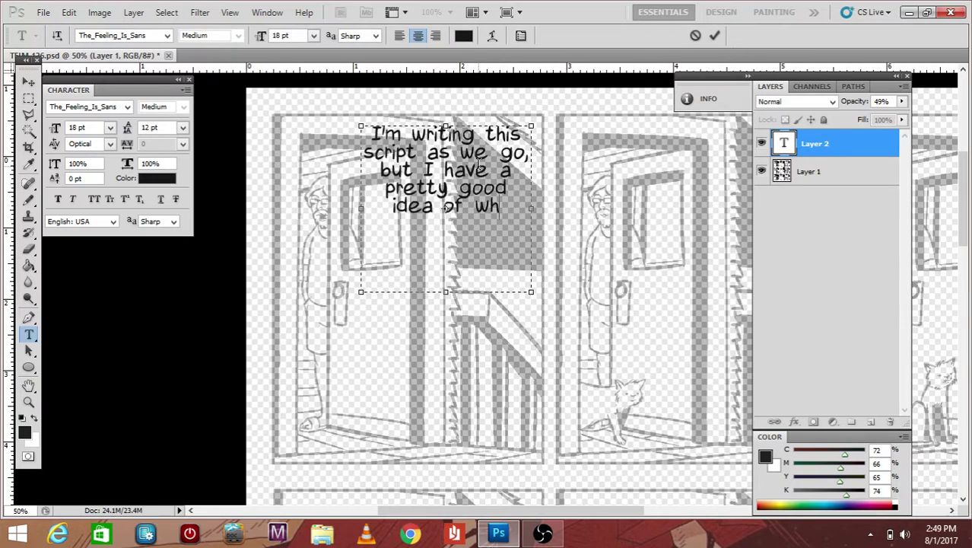
text(at the dialog)
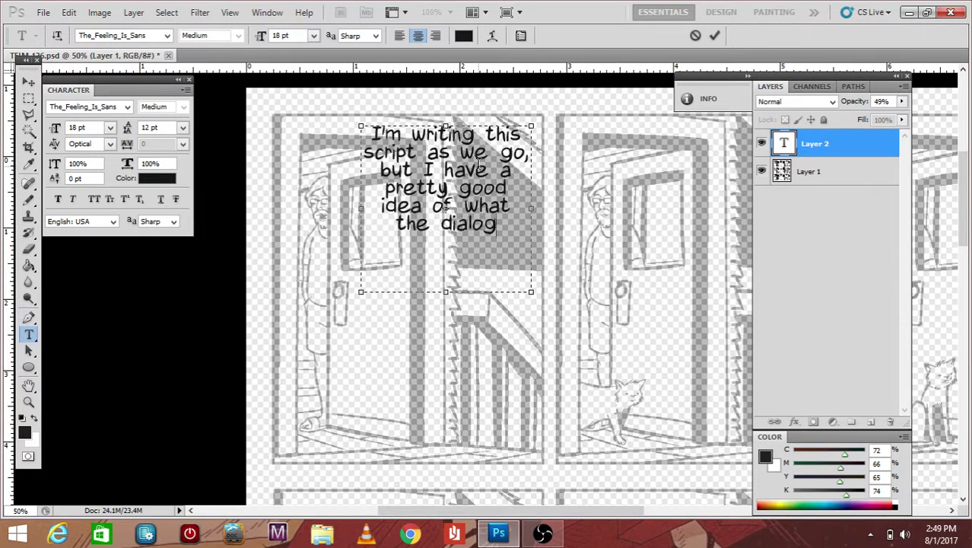
text(ue is going)
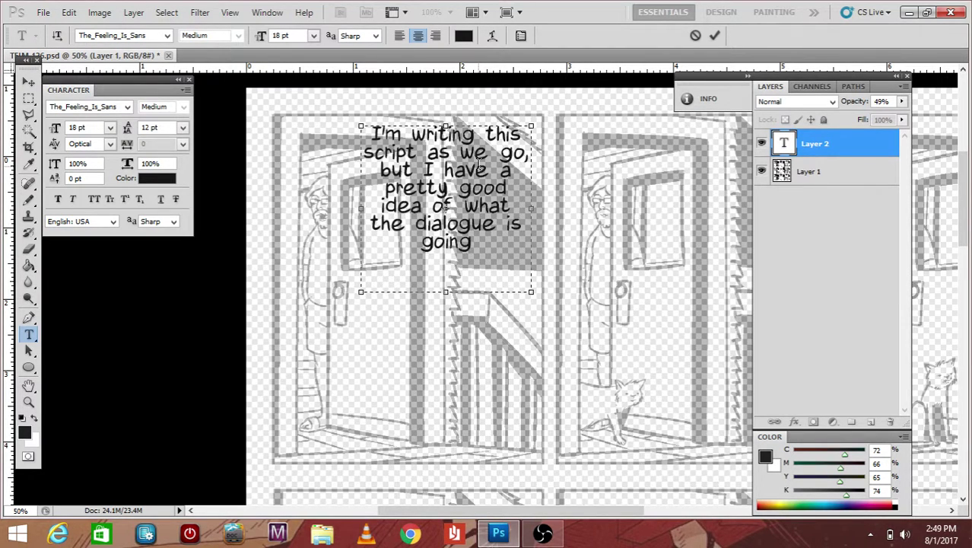
text( to be.)
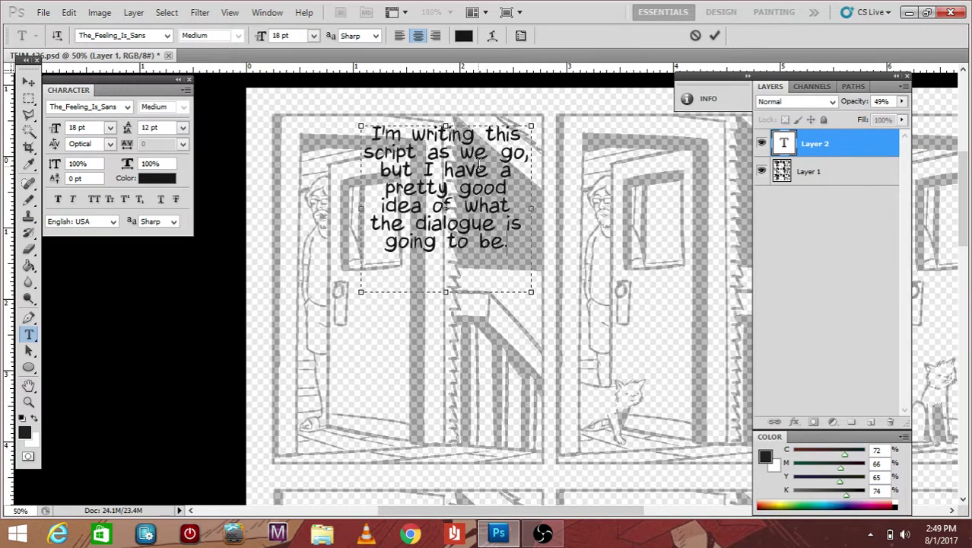
text(Thanks)
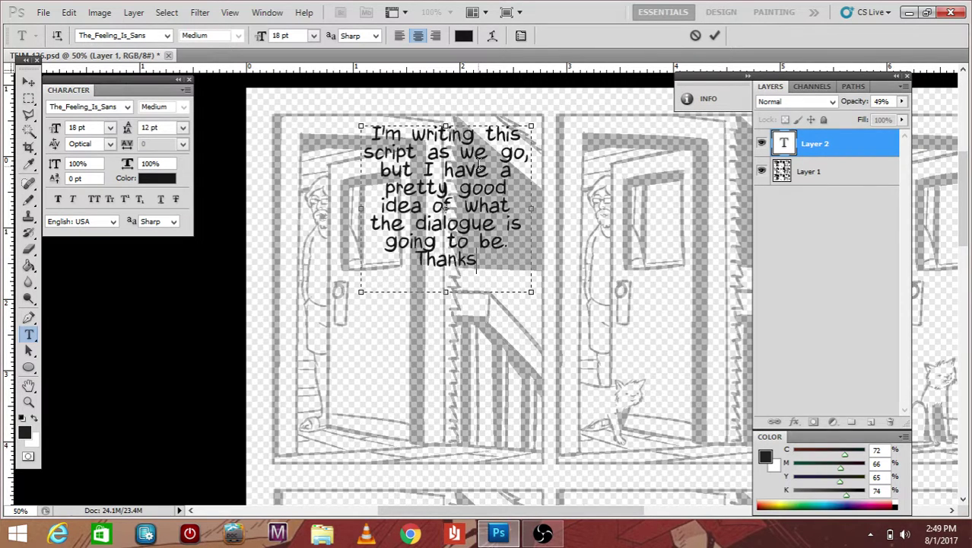
text( for watching)
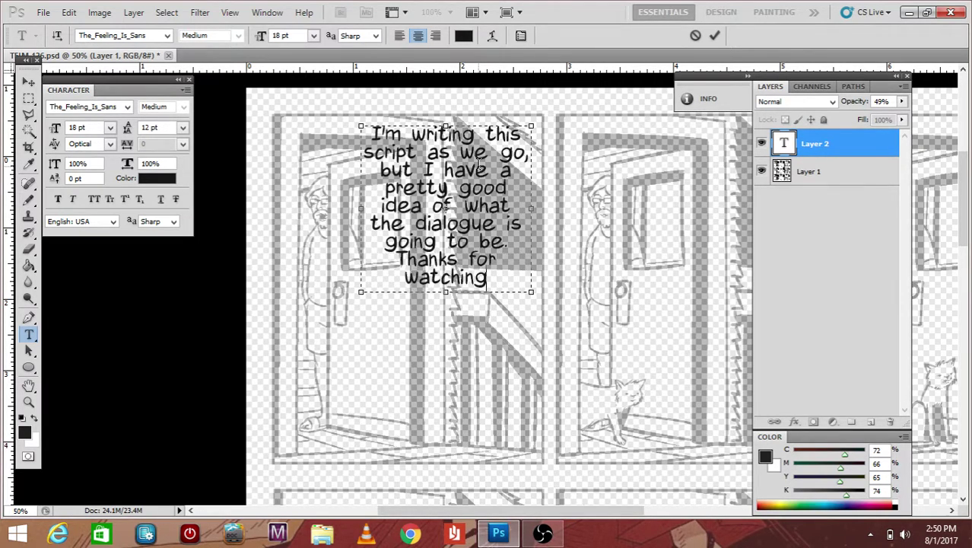
text(! :)
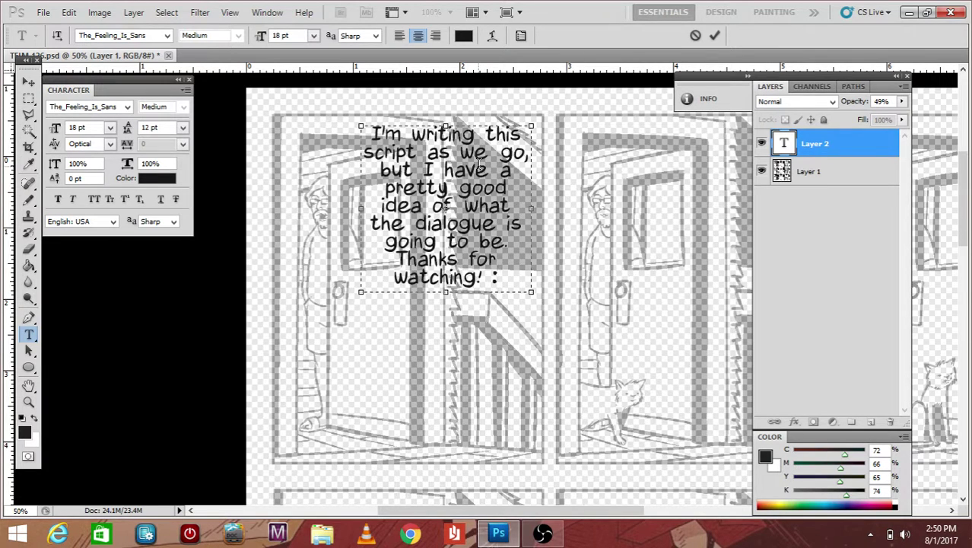
text(0)
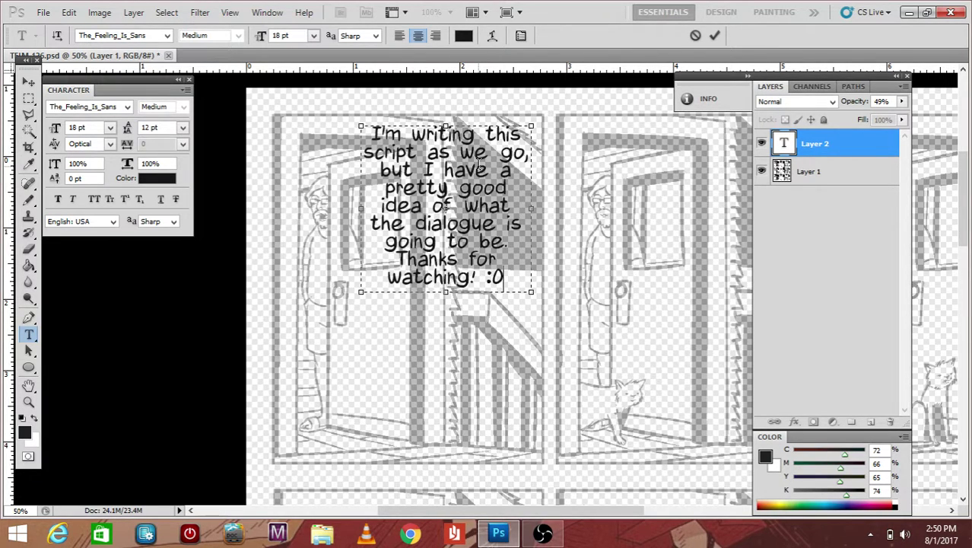
key(BackSpace)
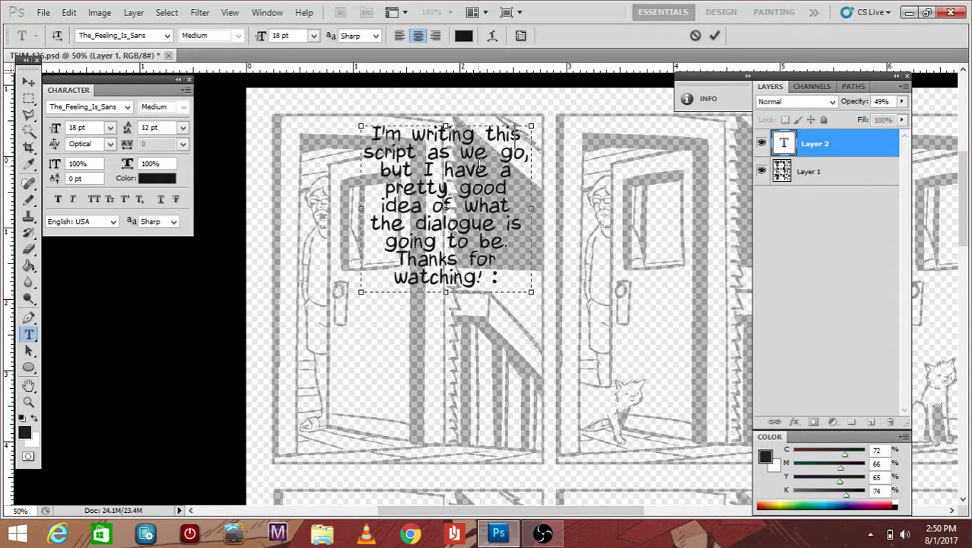
key(ctrl+a)
key(BackSpace)
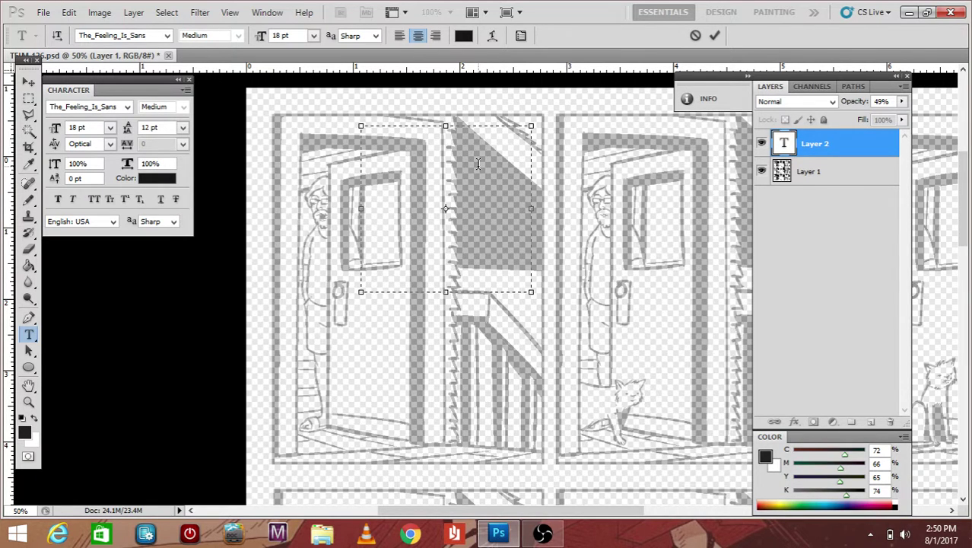
Enter the dialogue "Alright, Mona!" in the first panel's empty text box and commit it
text(M)
text(Alright)
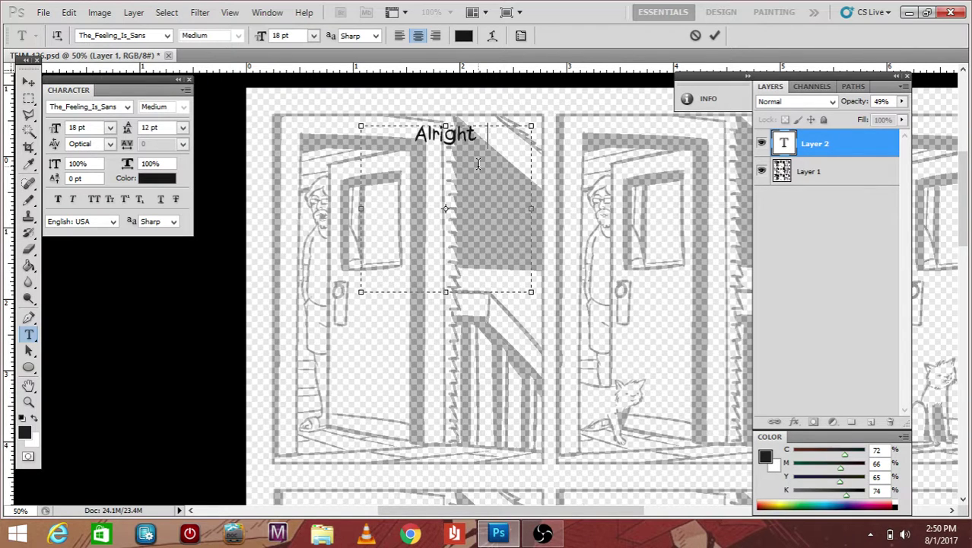
text(, Mona)
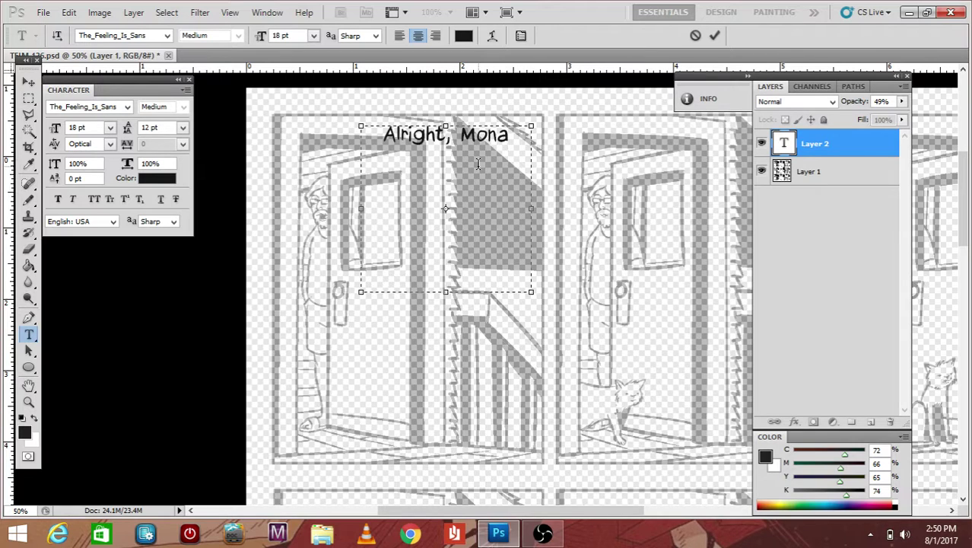
text(!)
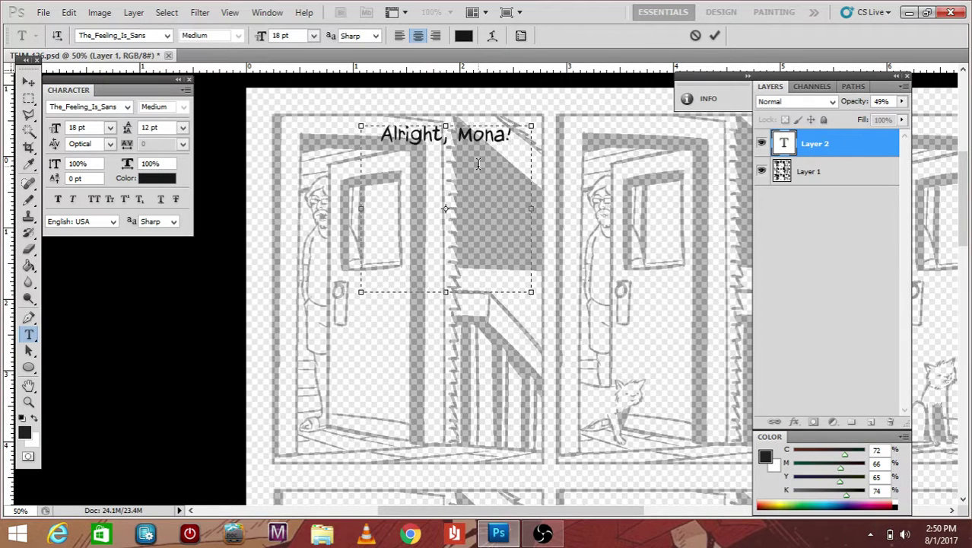
click(28, 81)
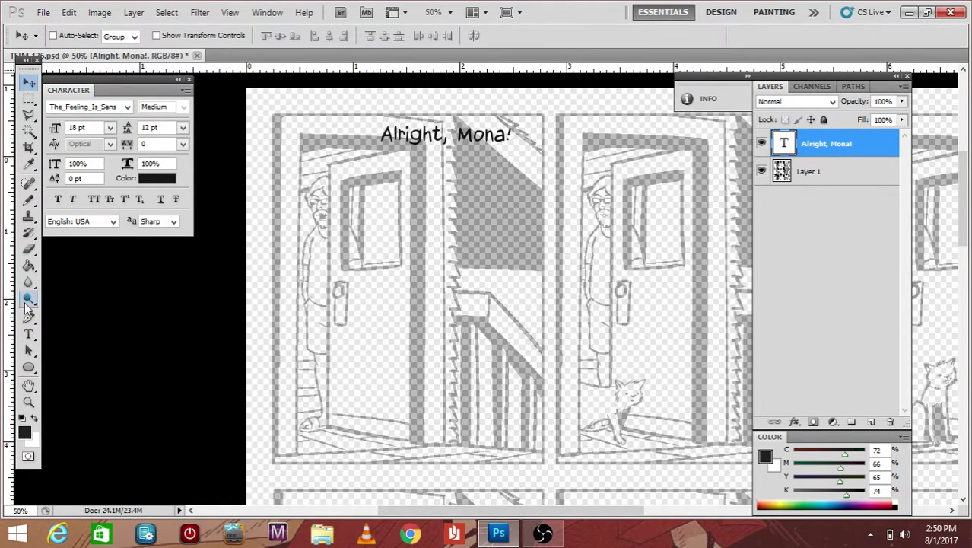
Add a separate text layer reading "Come On..." just below "Alright, Mona!" in the first panel
click(29, 334)
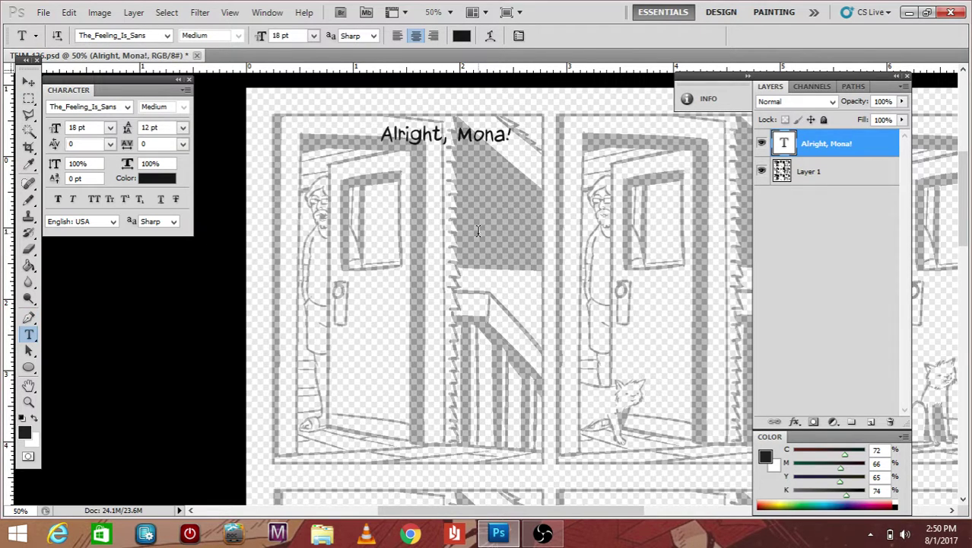
drag(388, 153, 477, 234)
text(Come on)
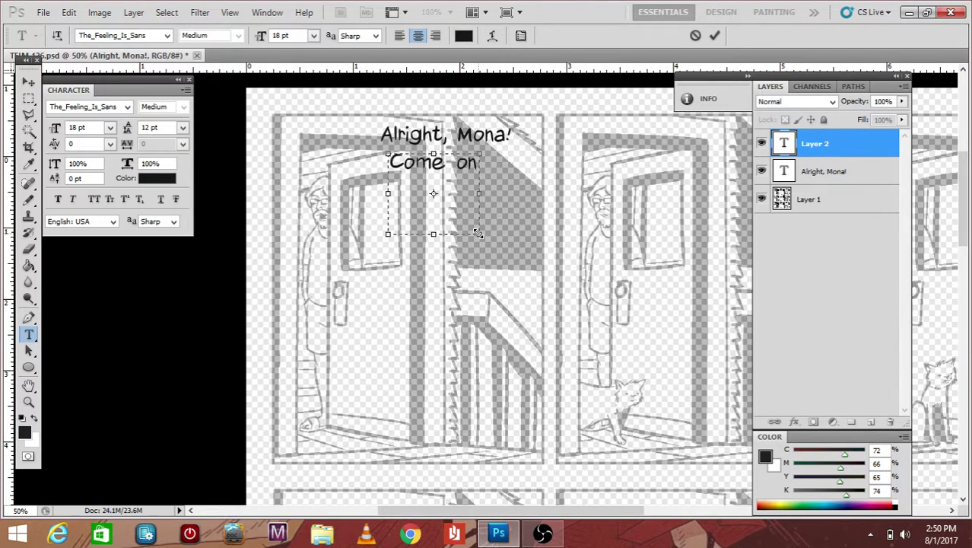
text(...)
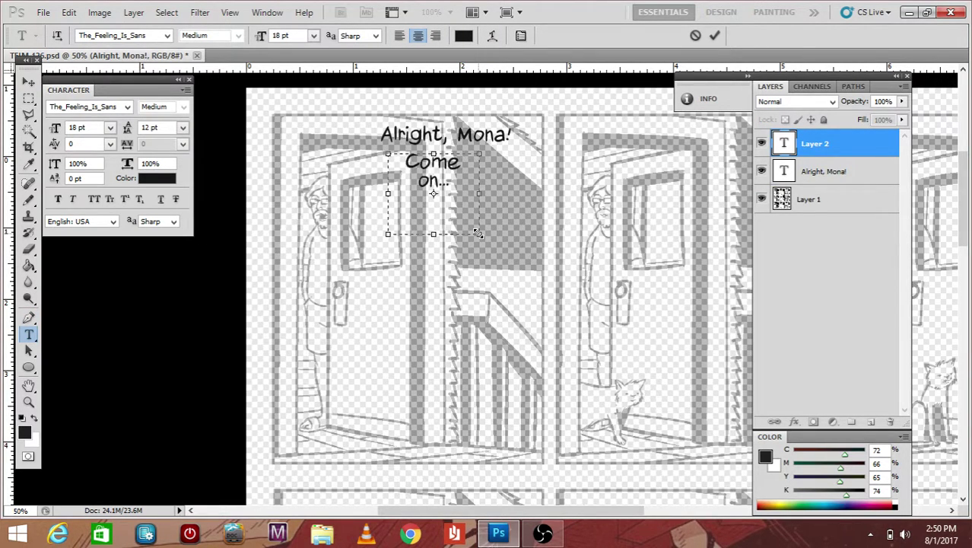
key(Left)
key(Left)
key(Left)
key(Left)
key(BackSpace)
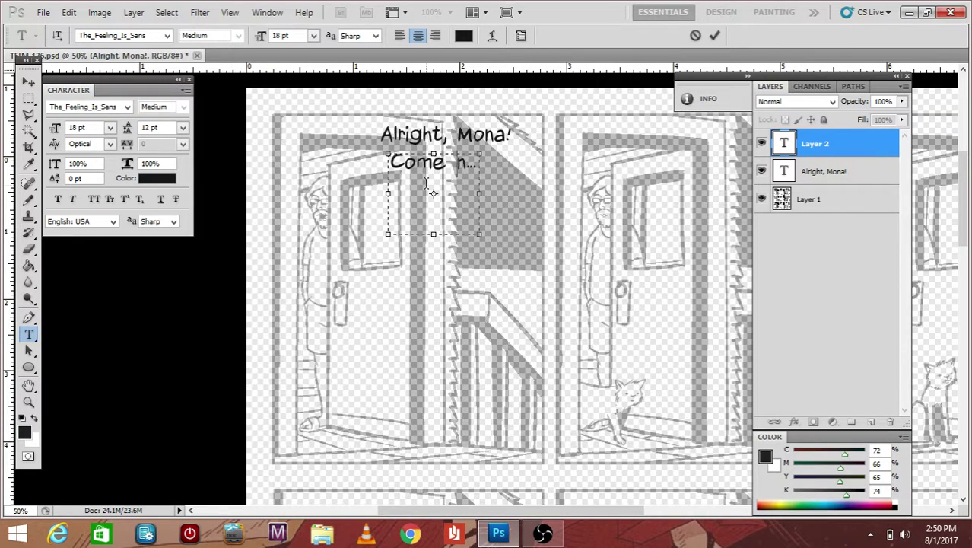
text(O)
click(28, 81)
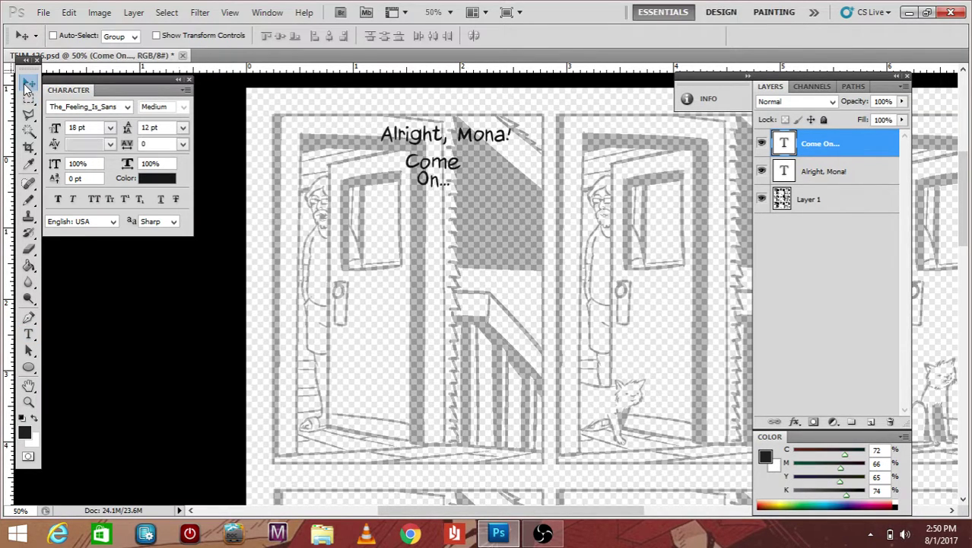
Add the dialogue "Well..." as a new text layer over the door window in the third panel of the top row
drag(578, 510, 660, 509)
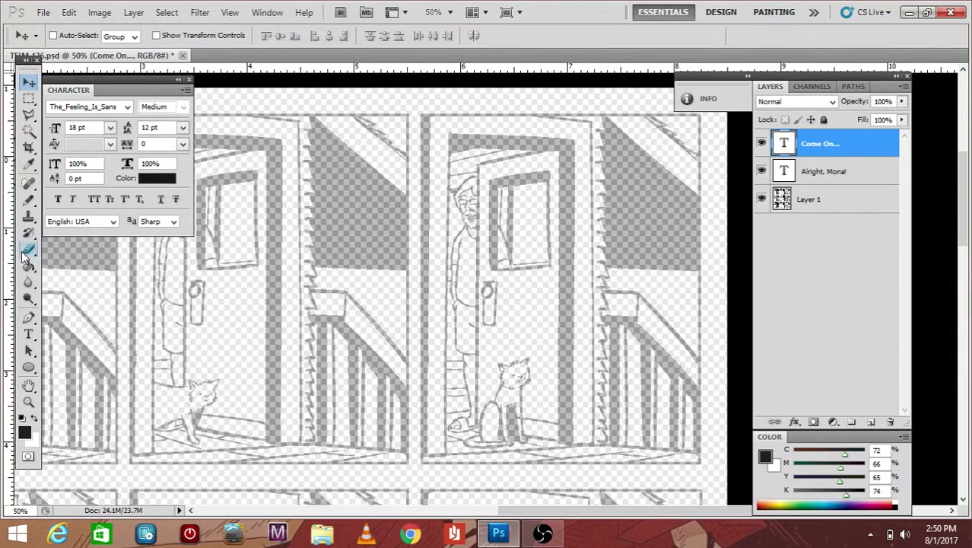
click(28, 335)
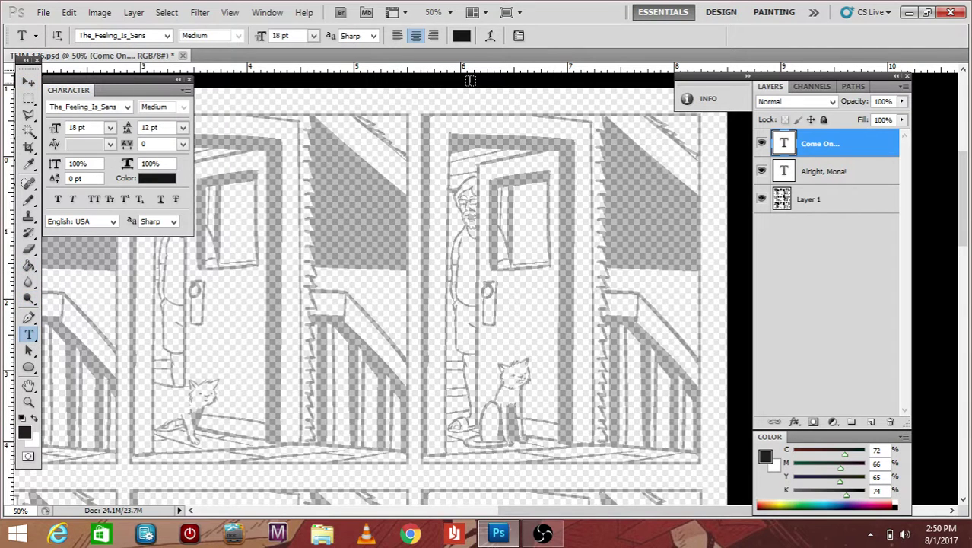
drag(493, 175, 578, 242)
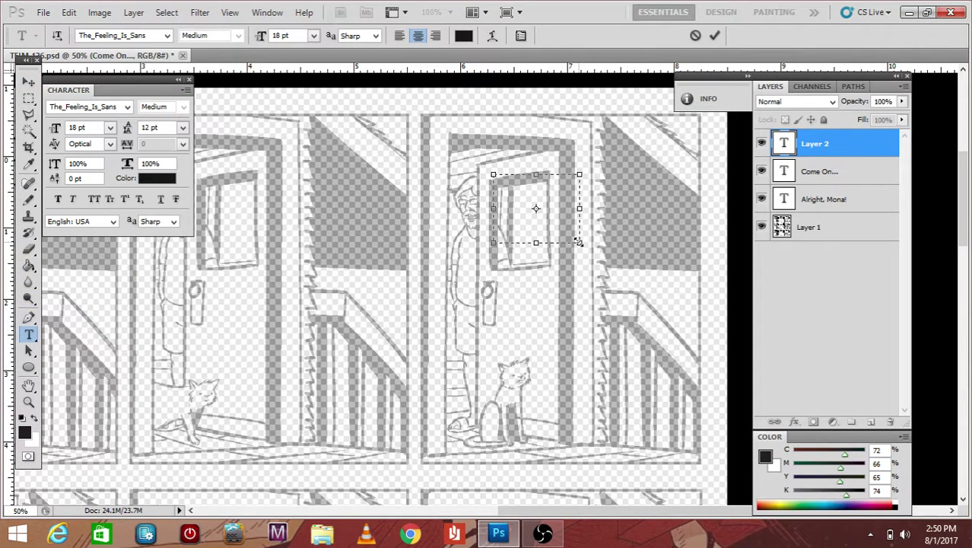
text(Well...)
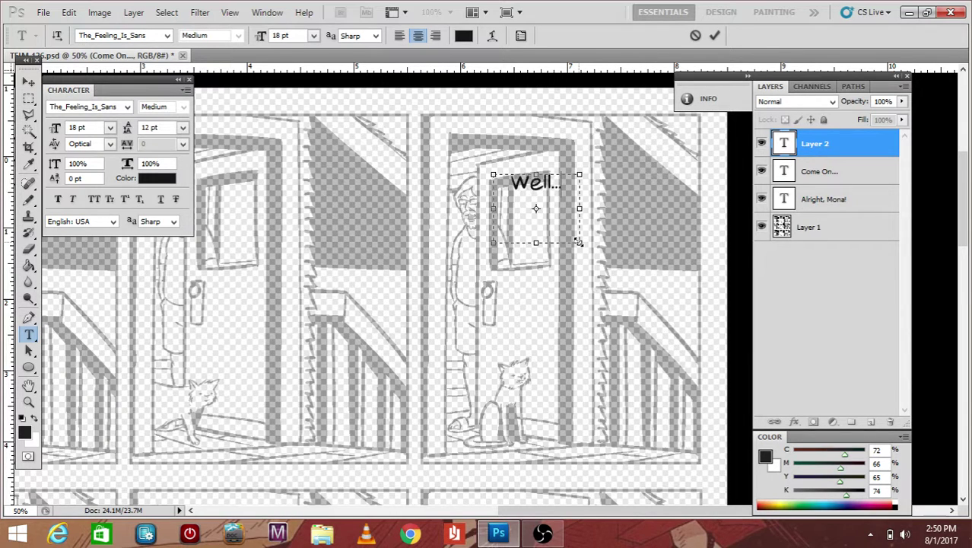
click(29, 81)
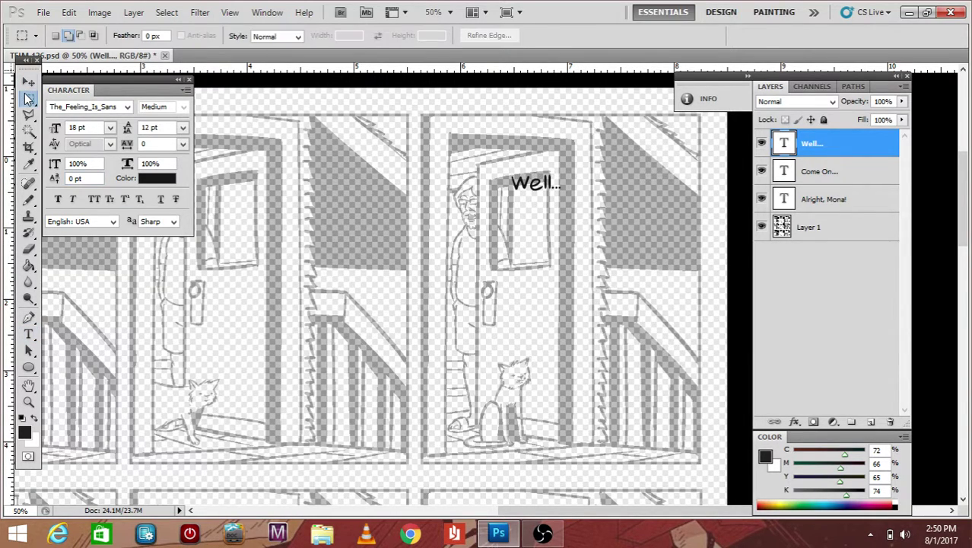
Shorten the first panel's "Come On..." dialogue to "Come On." and commit the edit
drag(618, 511, 508, 517)
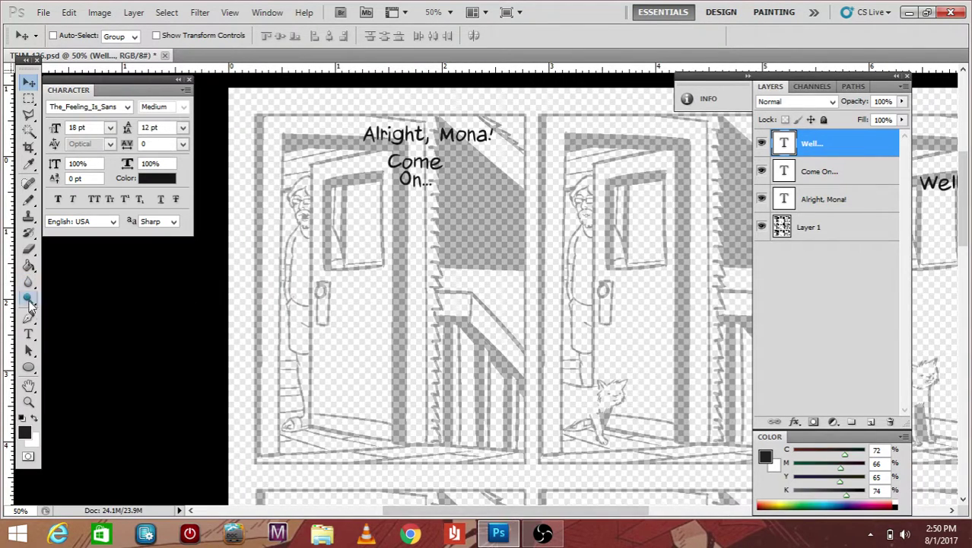
click(29, 346)
click(29, 335)
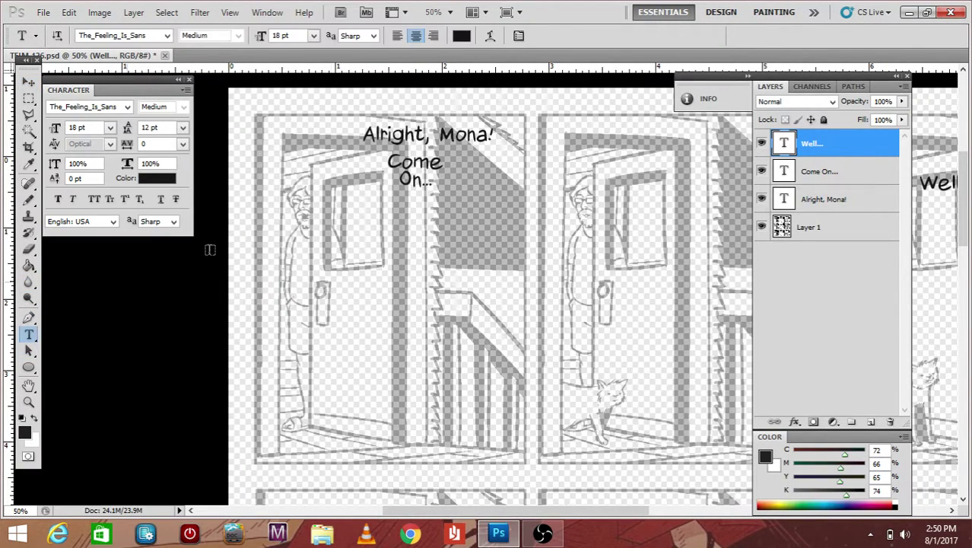
click(429, 183)
key(BackSpace)
key(BackSpace)
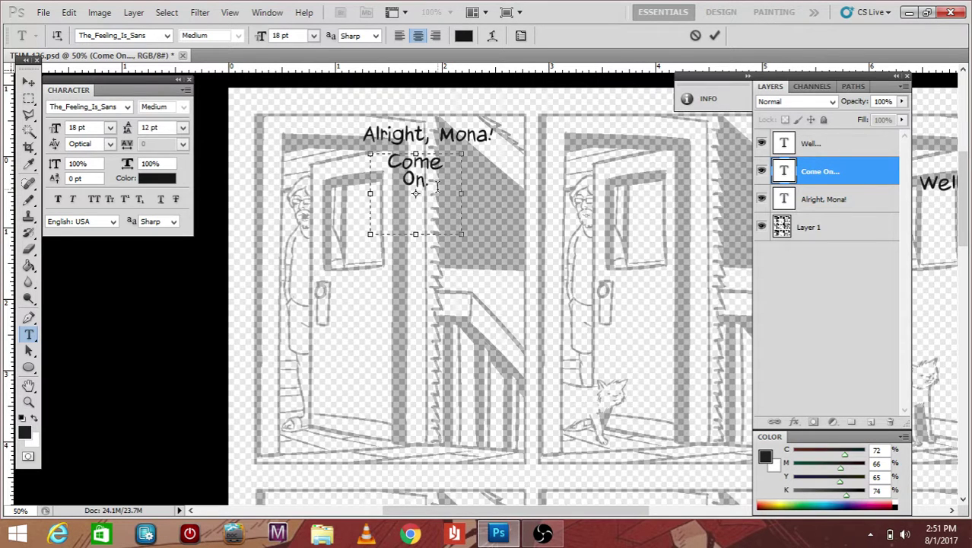
click(28, 82)
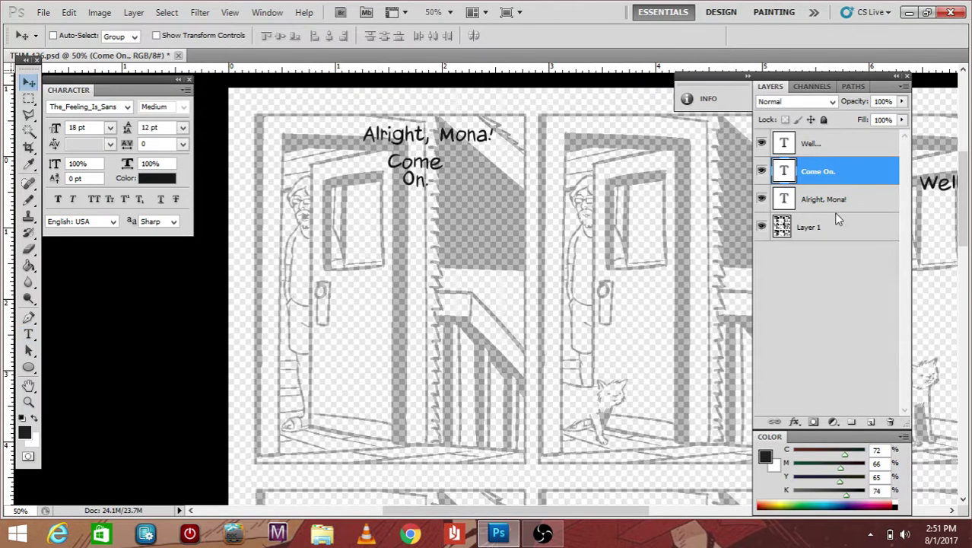
Add the dialogue "Mona..." as a new text layer over the door window in the second panel of the middle row
drag(969, 200, 968, 258)
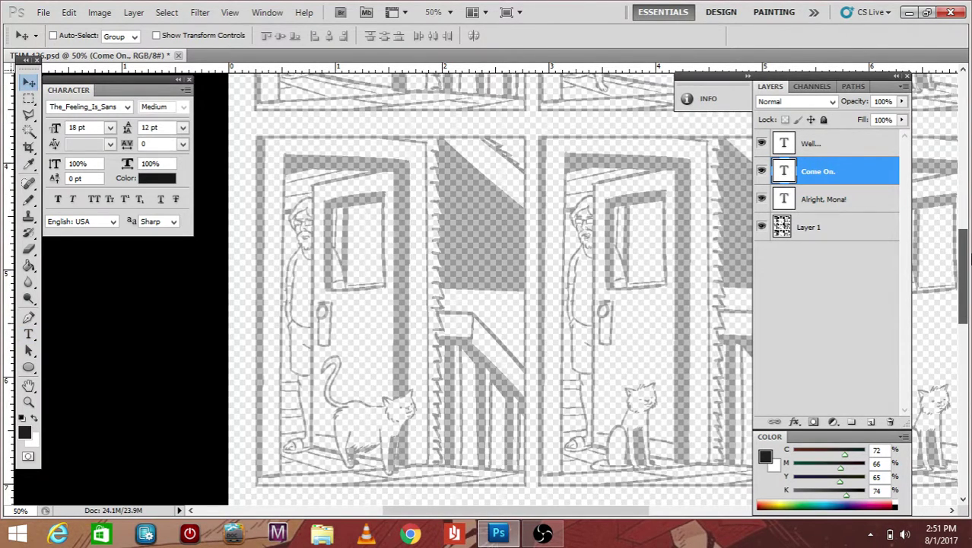
drag(618, 514, 661, 520)
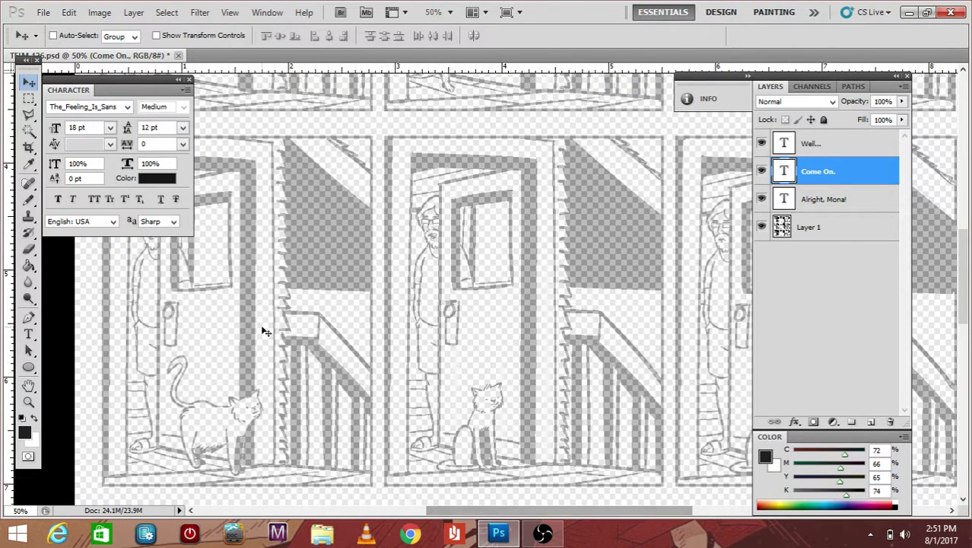
click(29, 336)
drag(466, 201, 564, 288)
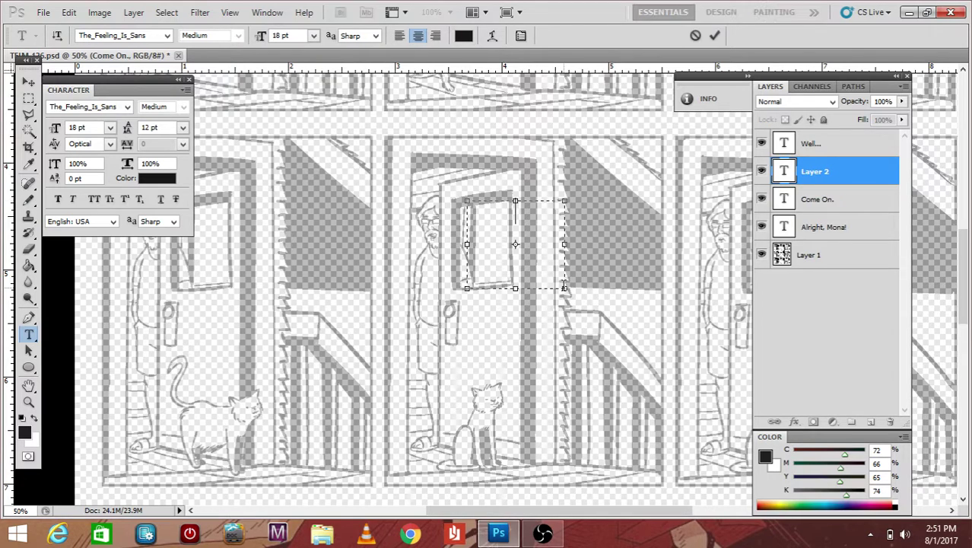
text(Mona...)
key(ctrl+Return)
key(v)
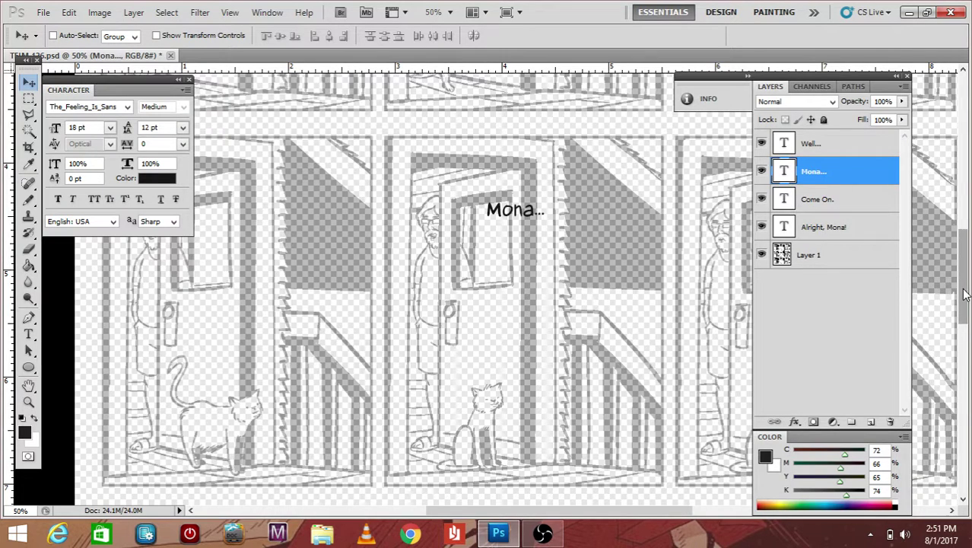
Create a paragraph text box from the door to the stair wall in the upper half of the middle row's third panel
drag(964, 295, 968, 371)
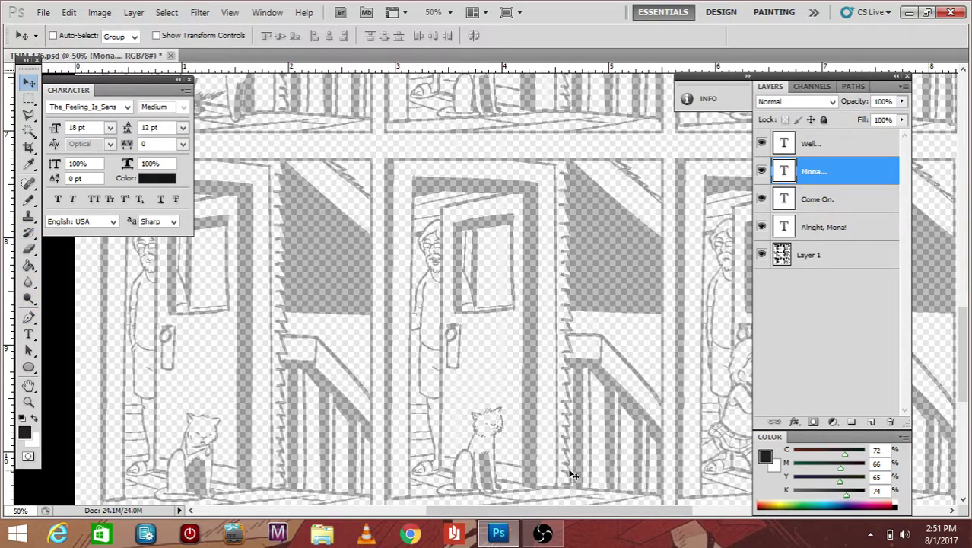
drag(618, 508, 717, 508)
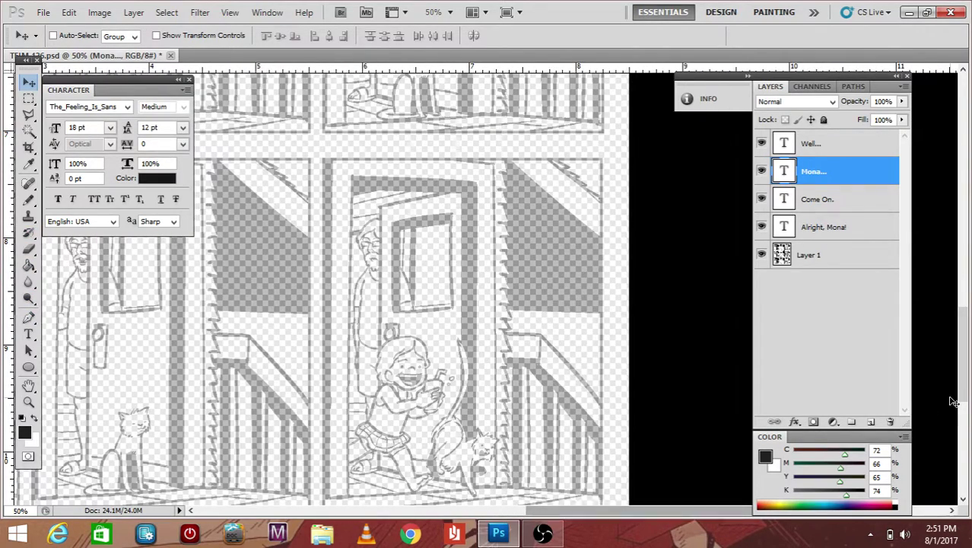
drag(961, 392, 961, 312)
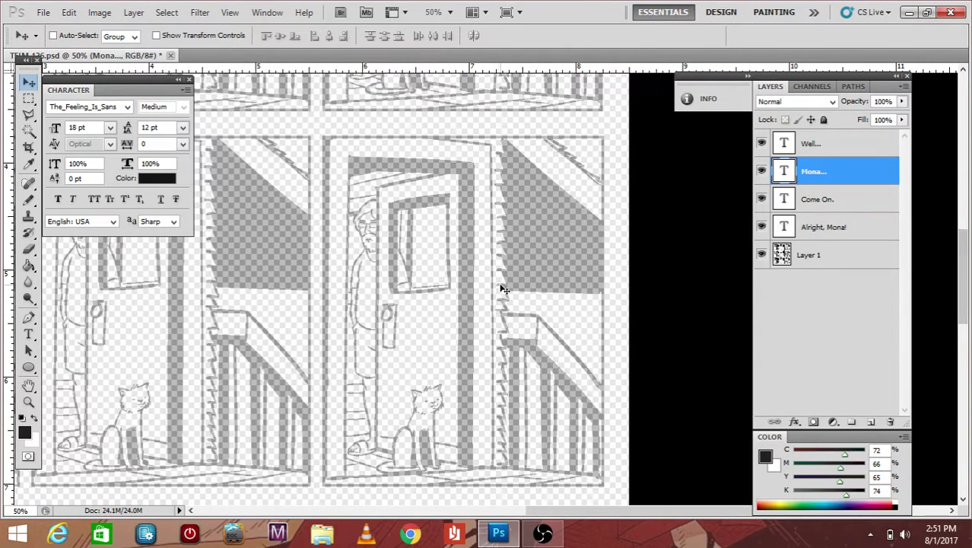
click(28, 334)
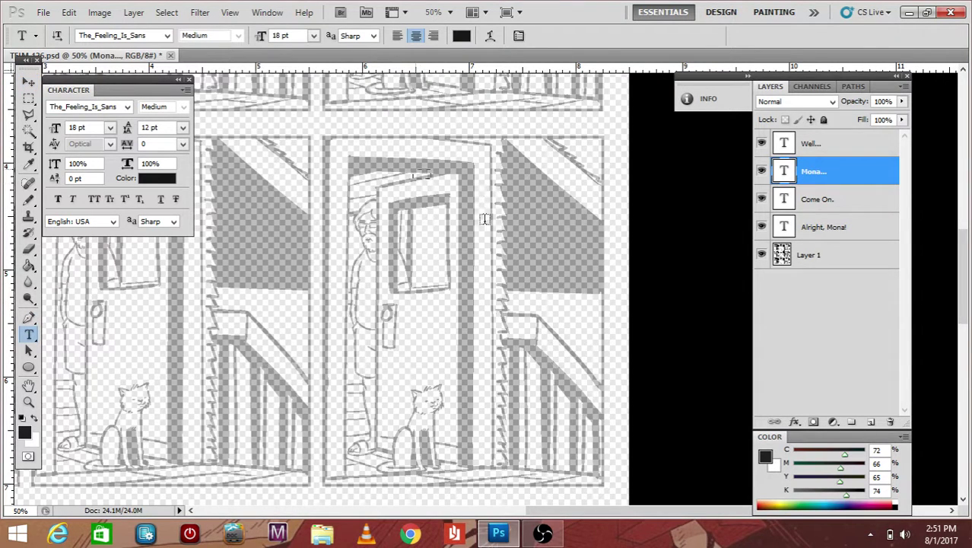
drag(412, 169, 594, 338)
Enter the dialogue "If You're Gonna Go Outside, Now's The Time To Pull The Trigger." in the middle row's third panel
text(If)
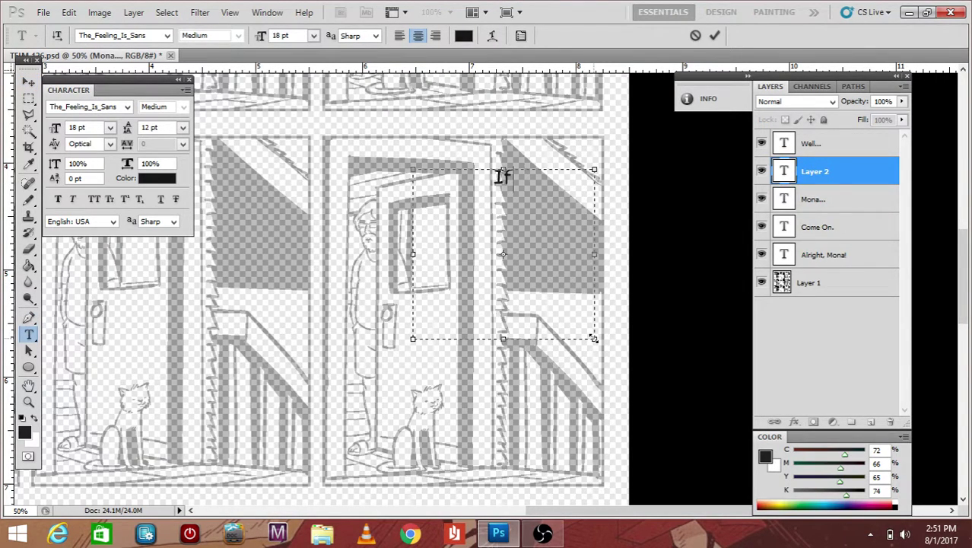
key(BackSpace)
key(BackSpace)
text(If You're)
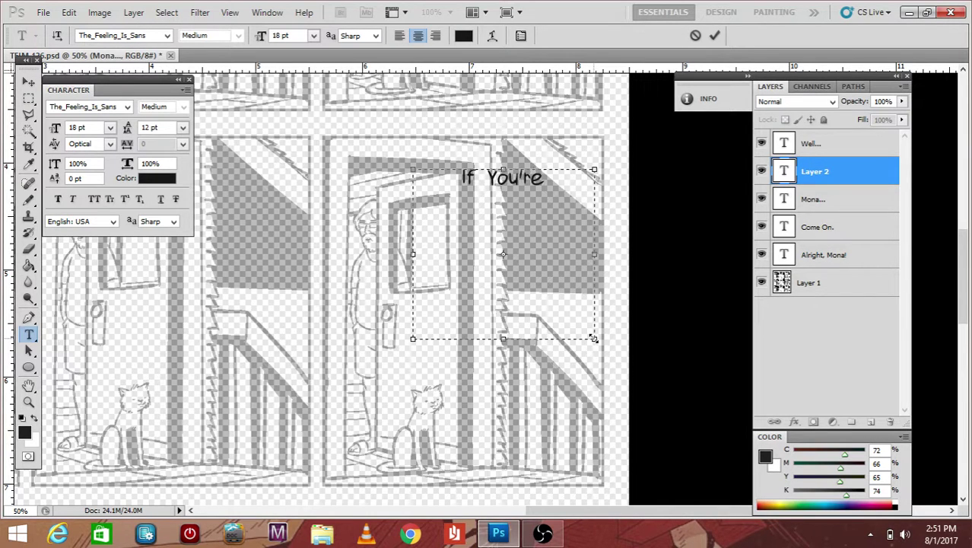
text( Gonna)
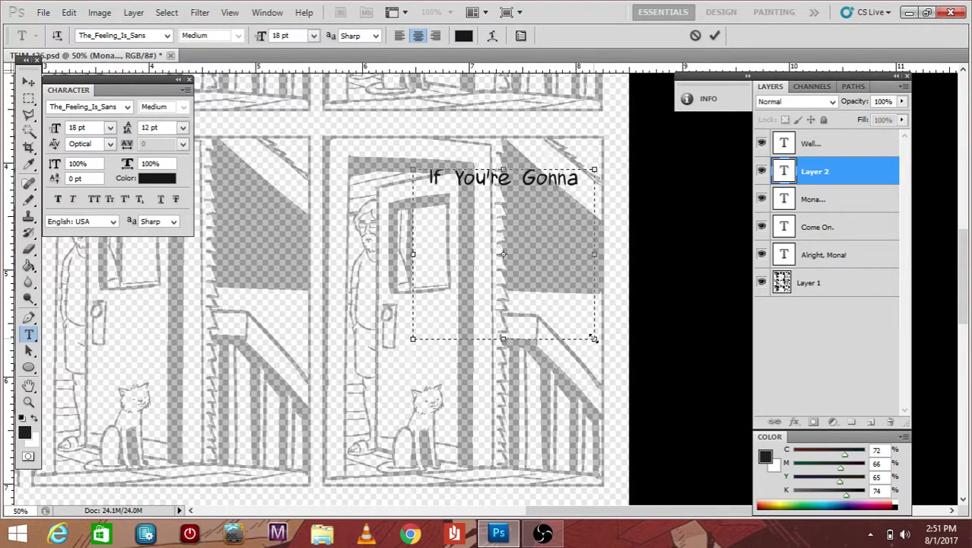
text( Go Out)
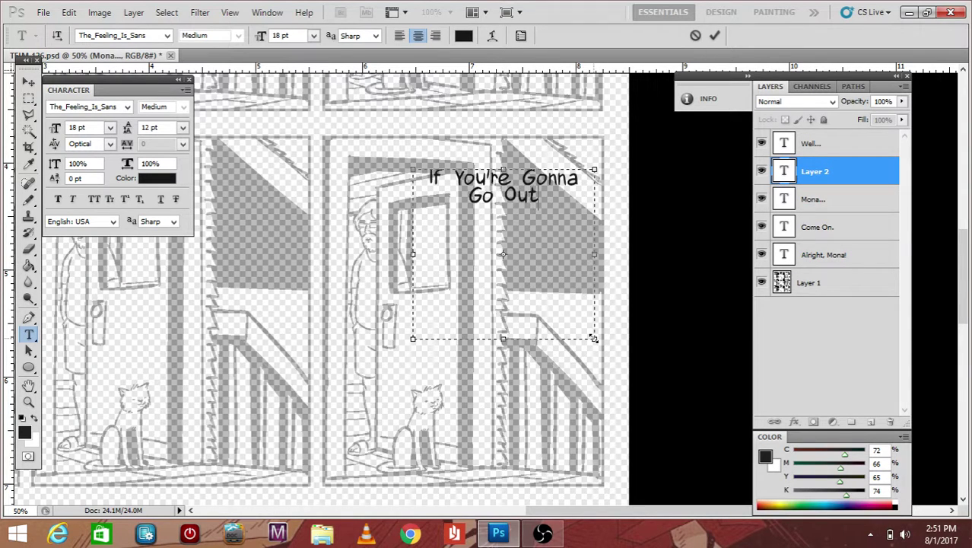
text(side,)
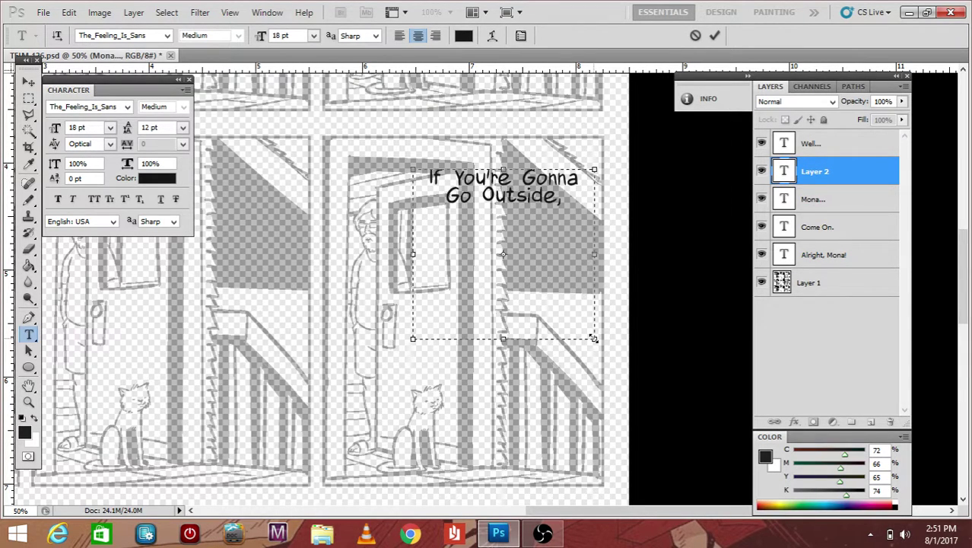
text( Now's The)
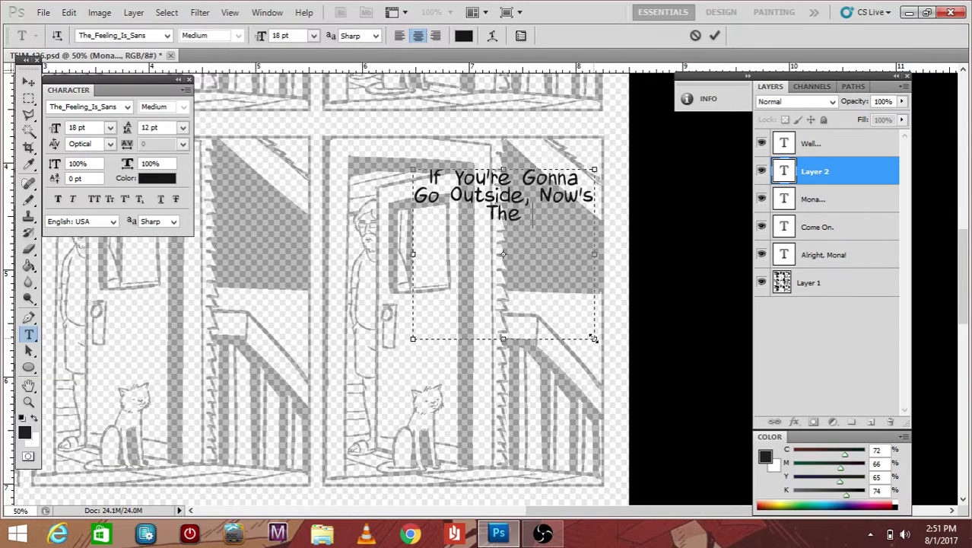
text( Time To Pul)
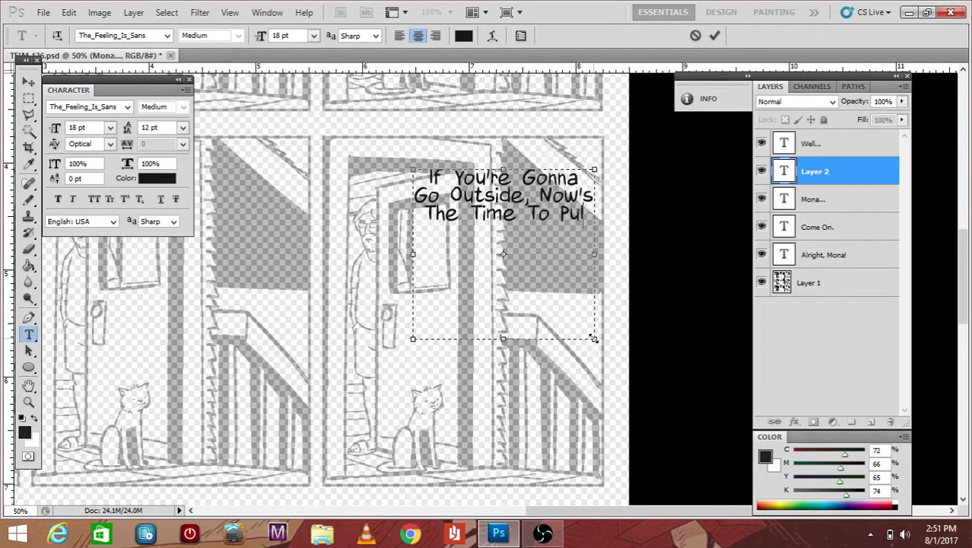
text(l The T)
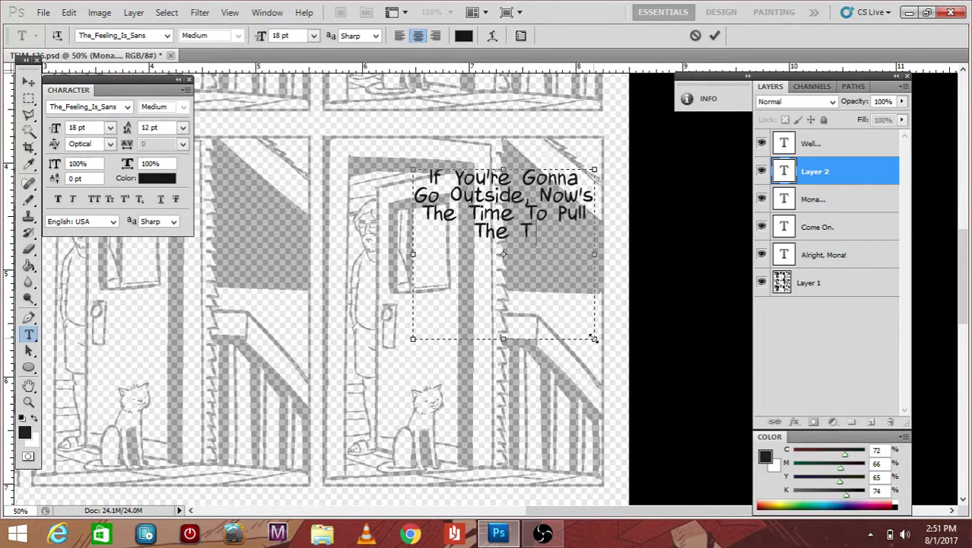
text(rigger.)
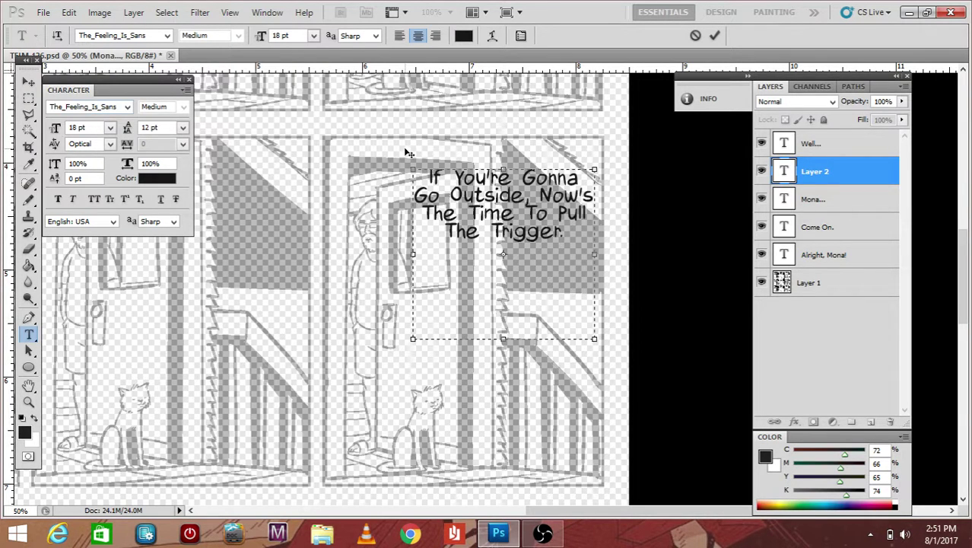
Insert "Mona," at the start of the "If You're Gonna Go Outside" dialogue and commit the text
click(426, 179)
text(Mona)
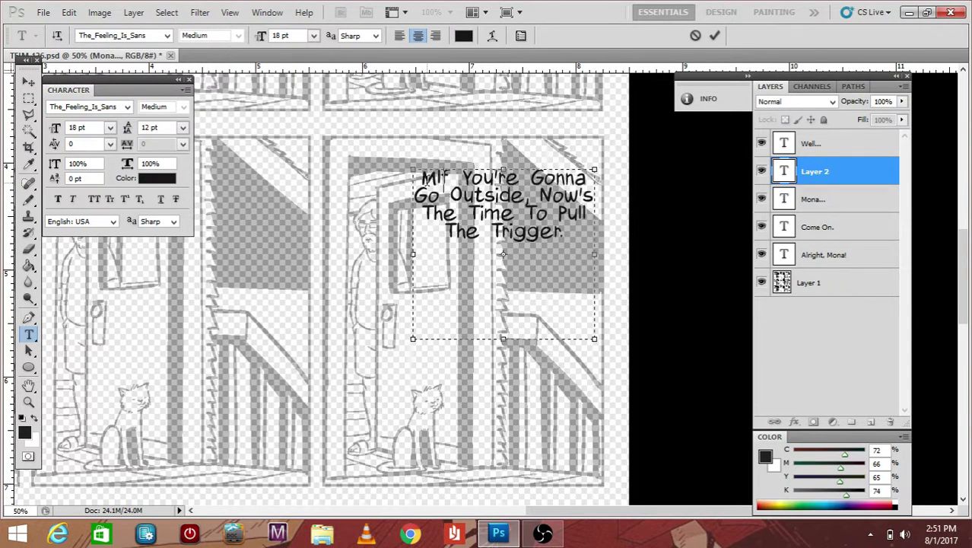
text(,)
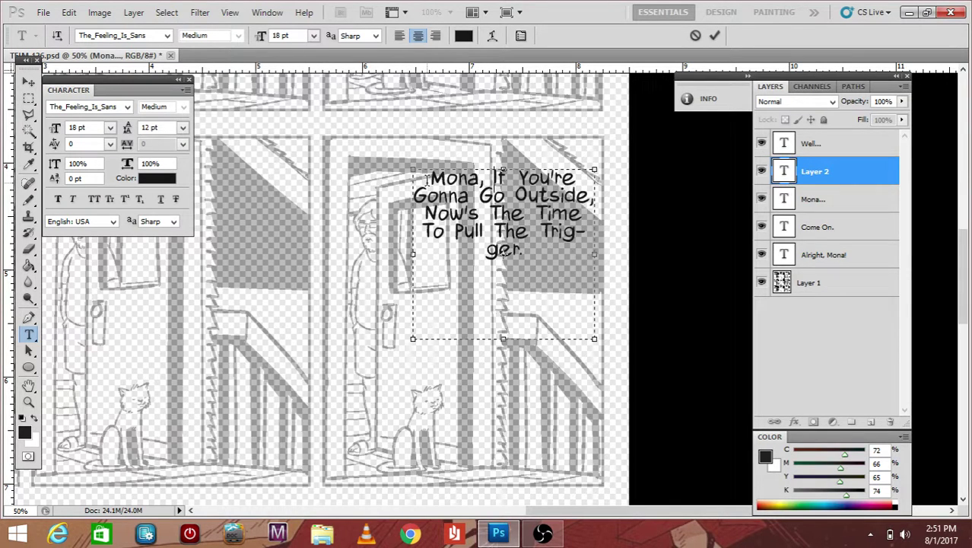
click(28, 82)
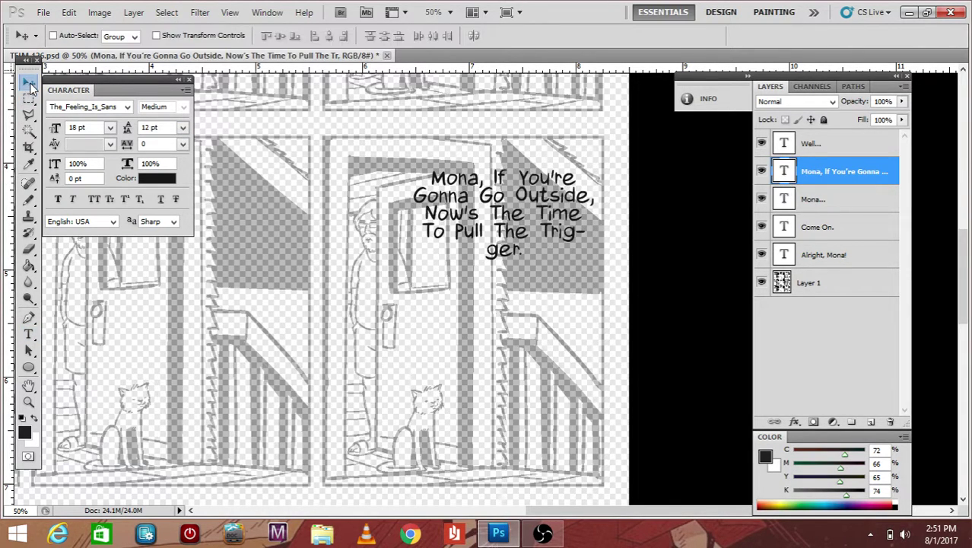
Add the dialogue "Meow!" as a new text layer over the lower part of the door in the top row's first panel
drag(662, 509, 467, 524)
drag(964, 323, 966, 235)
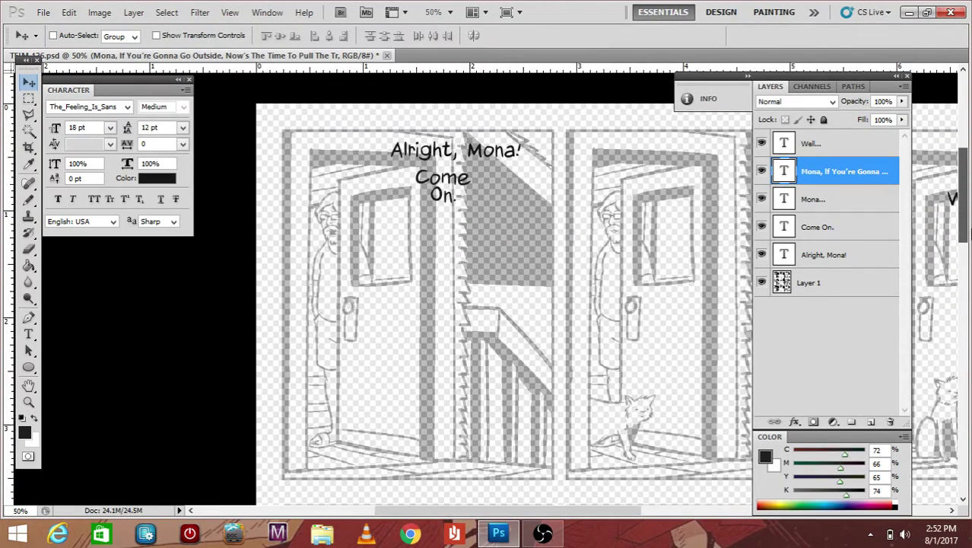
click(29, 335)
drag(330, 362, 481, 466)
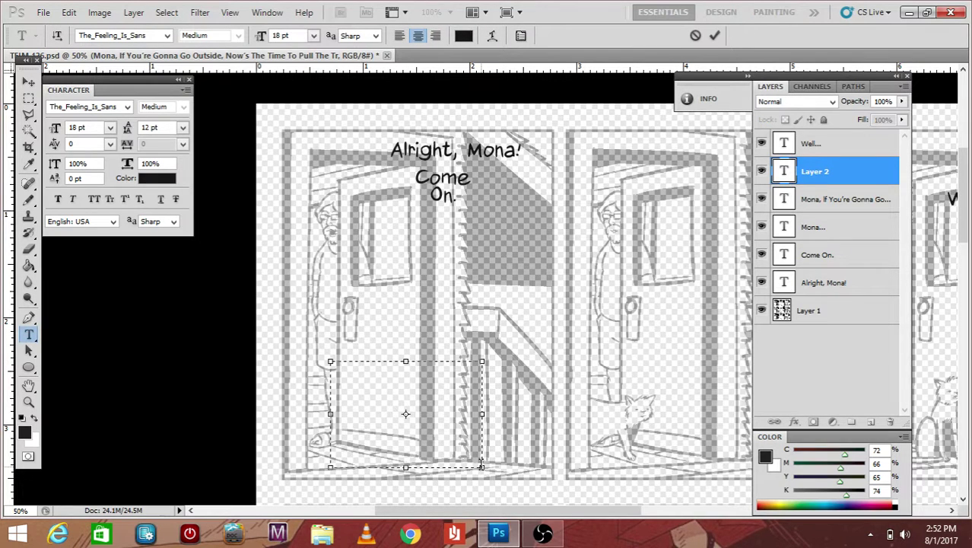
text(Meo)
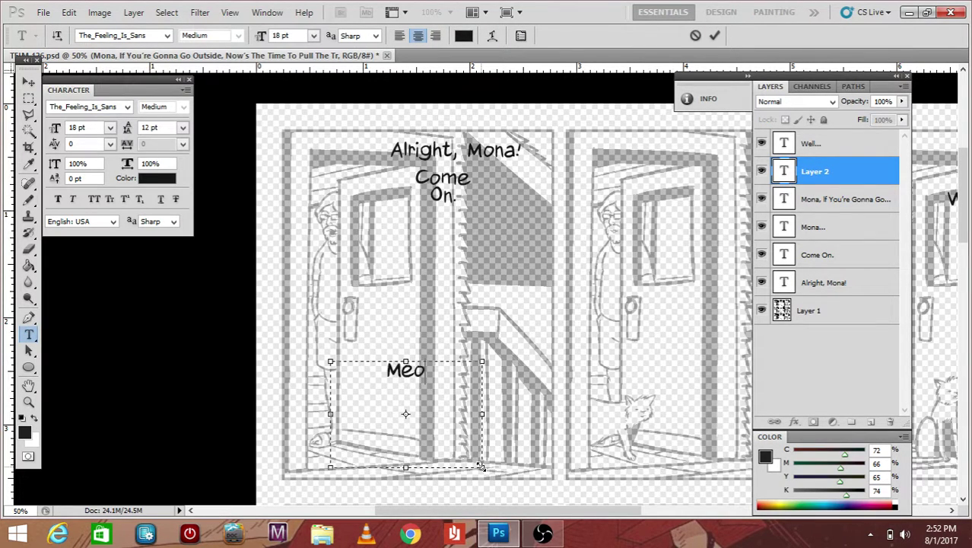
text(w!)
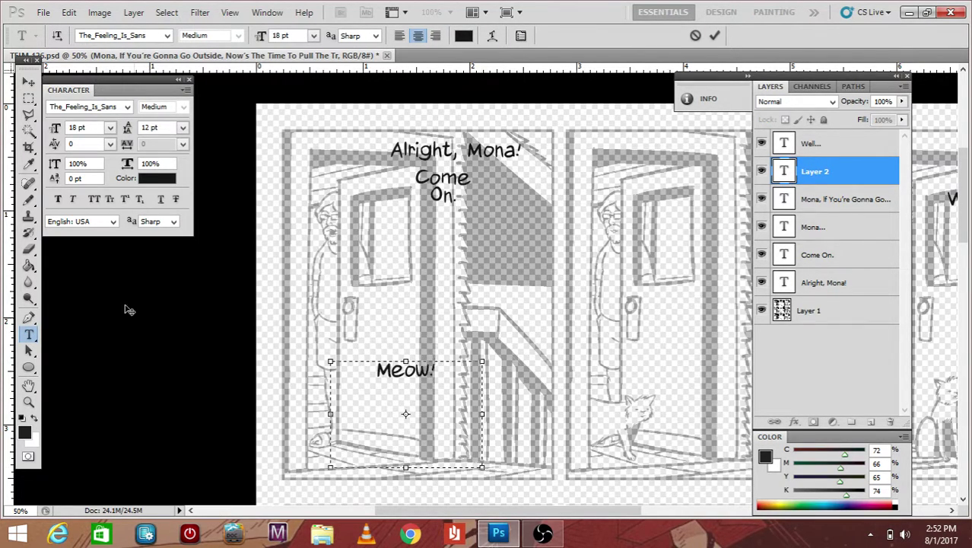
click(29, 97)
click(29, 82)
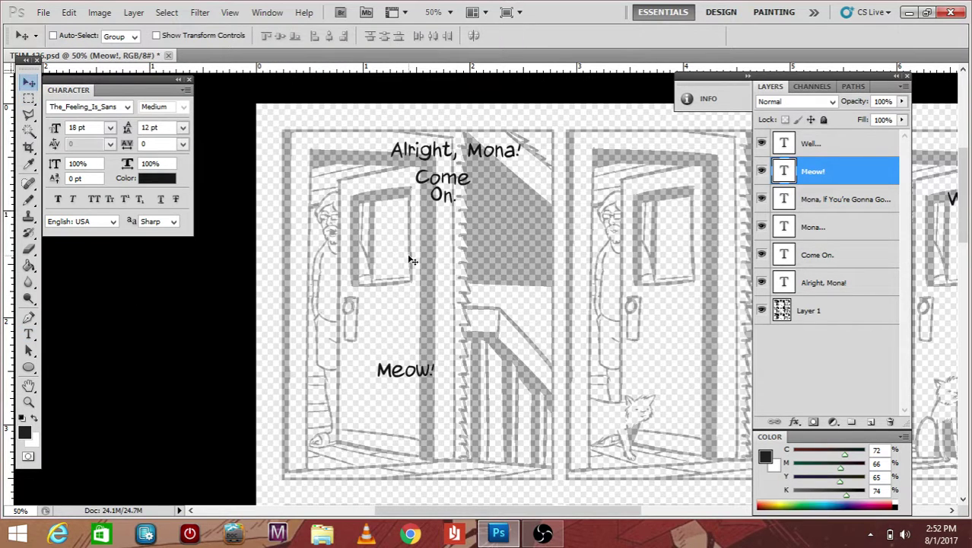
Create a paragraph text box from the door window to the stair wall in the bottom row's second panel
drag(968, 181, 968, 276)
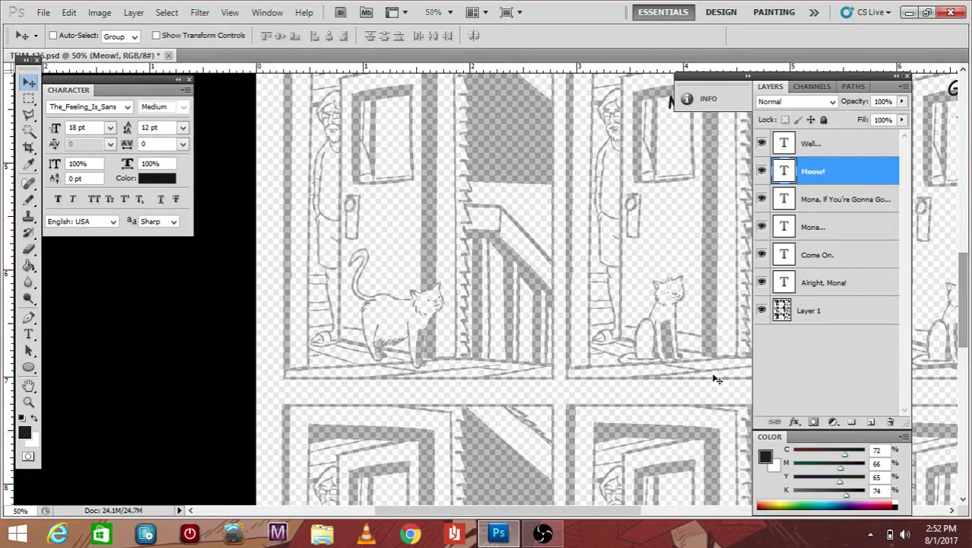
drag(620, 513, 674, 525)
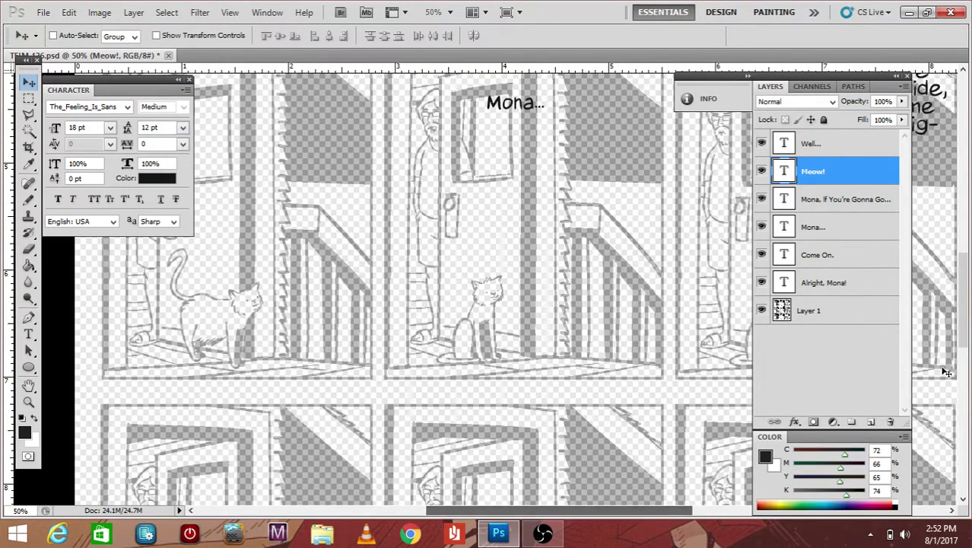
drag(968, 299, 967, 340)
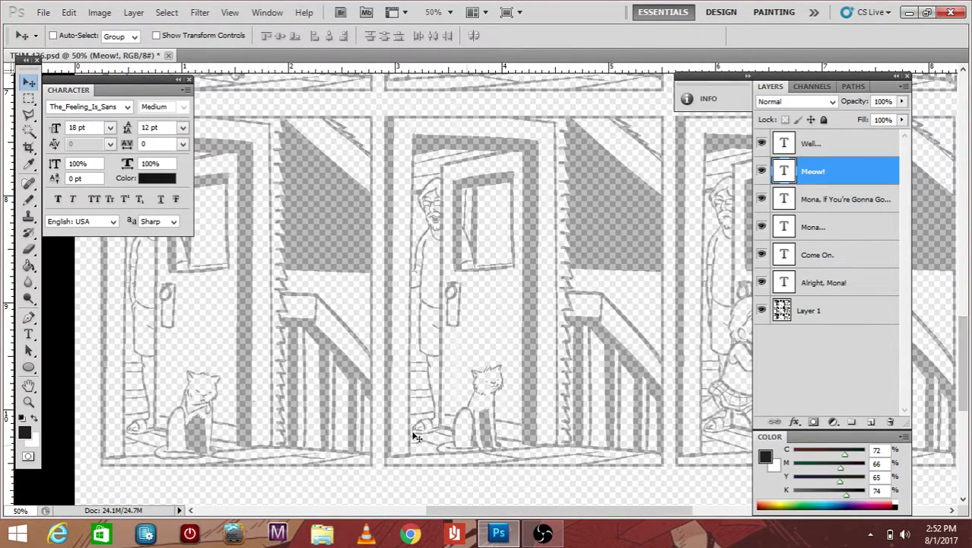
click(29, 318)
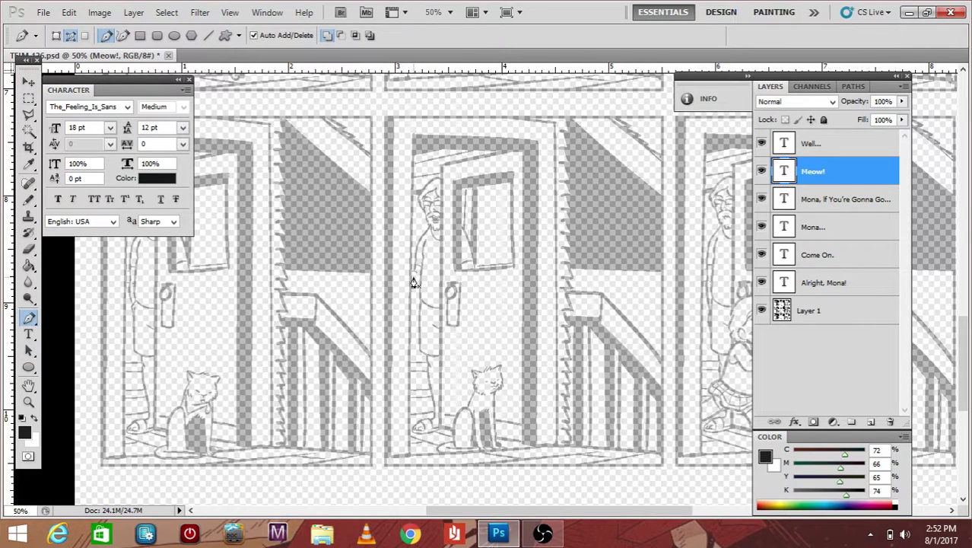
click(28, 335)
drag(467, 183, 574, 288)
Enter the dialogue "Ember, Hold On! You Don't Have Your Shoes On Yet!" in the bottom row's second panel and commit it
text(Ember,)
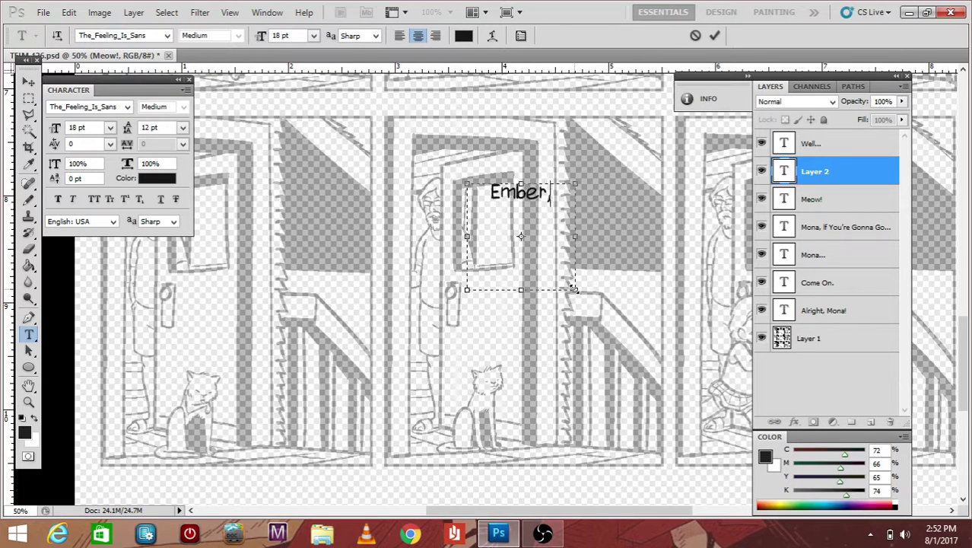
text( Hold On)
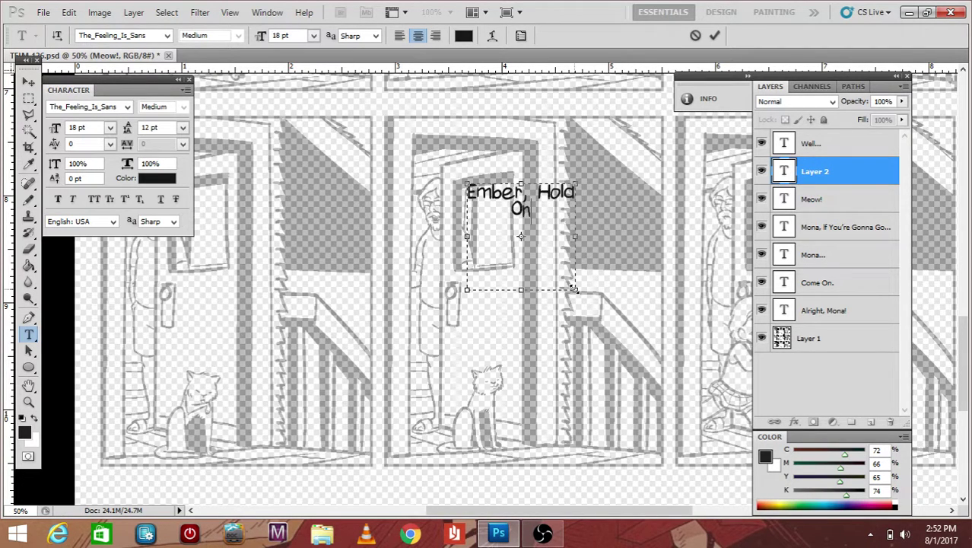
text(! You Don't)
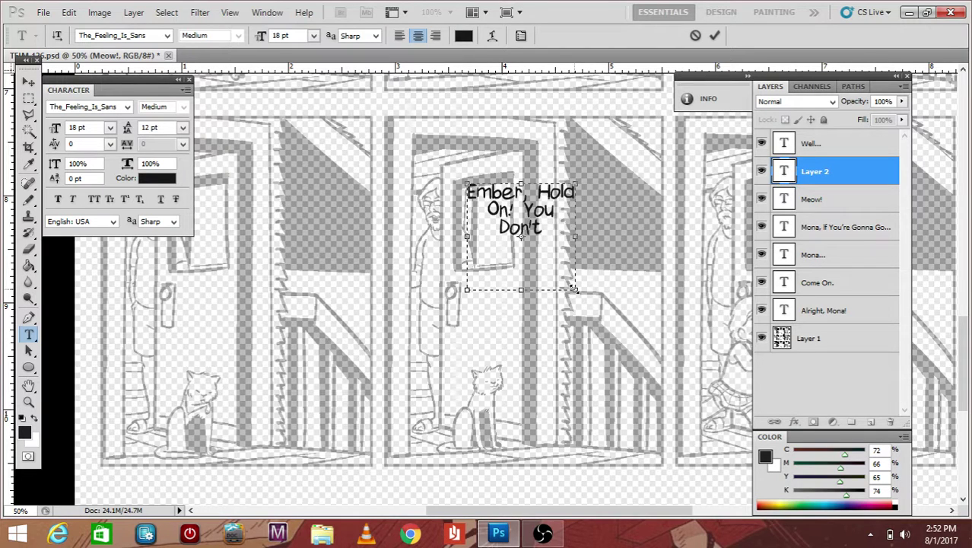
text( Have Your)
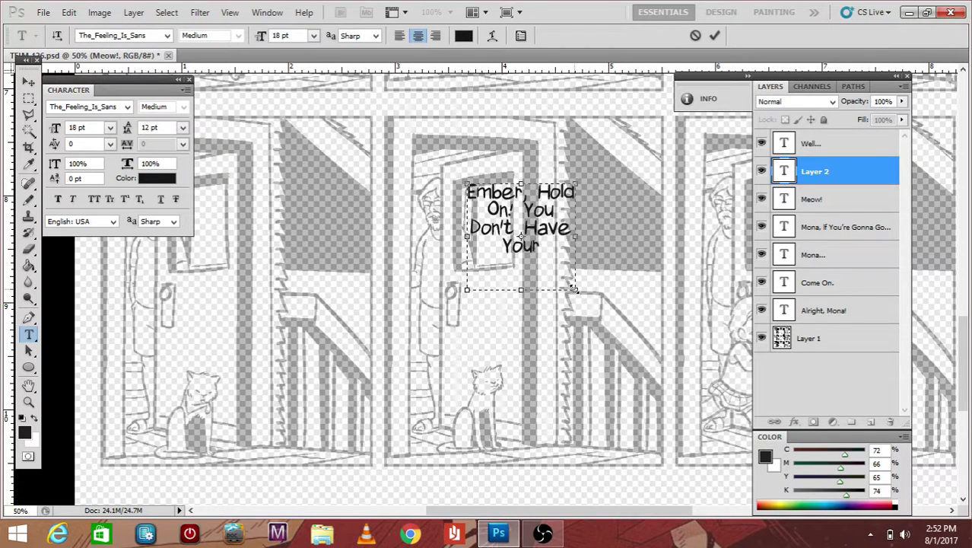
text( Shoes On)
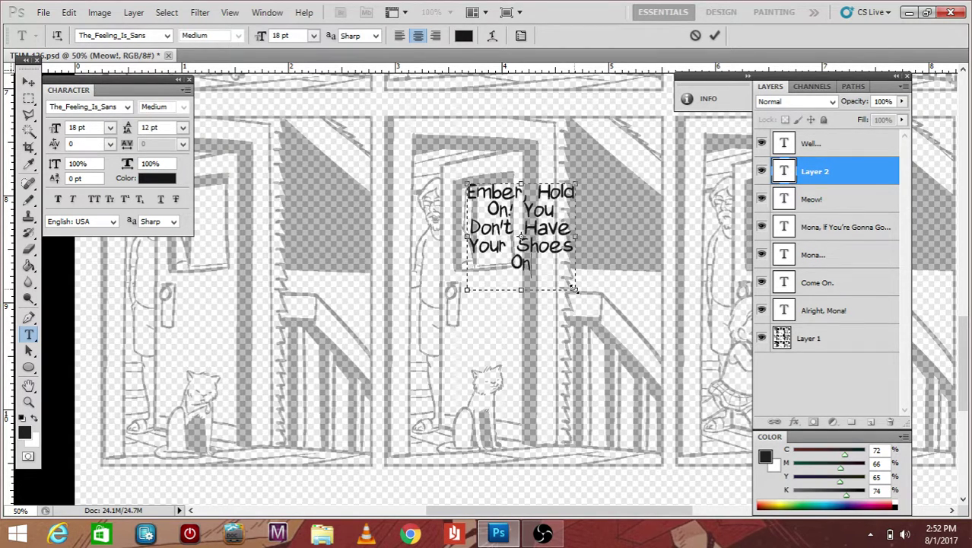
text( Yet!)
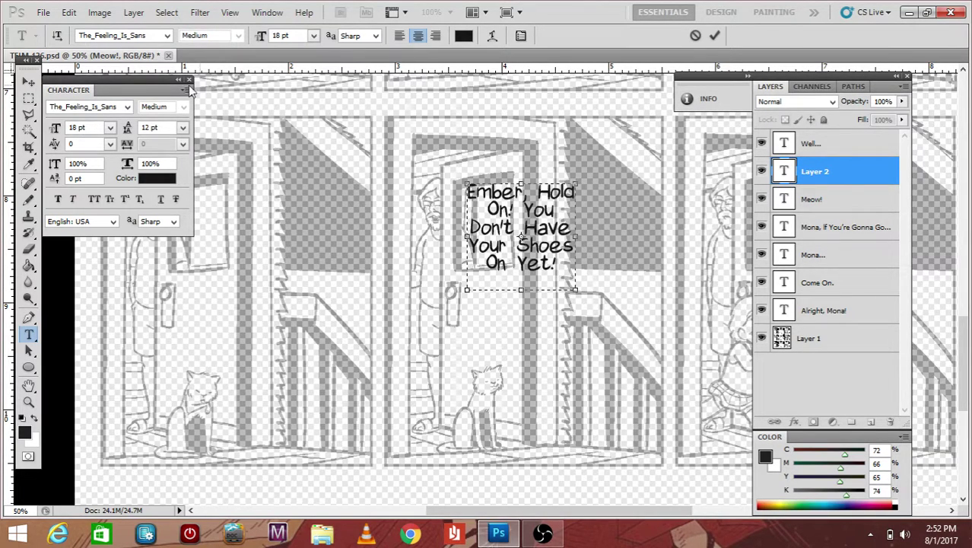
click(29, 82)
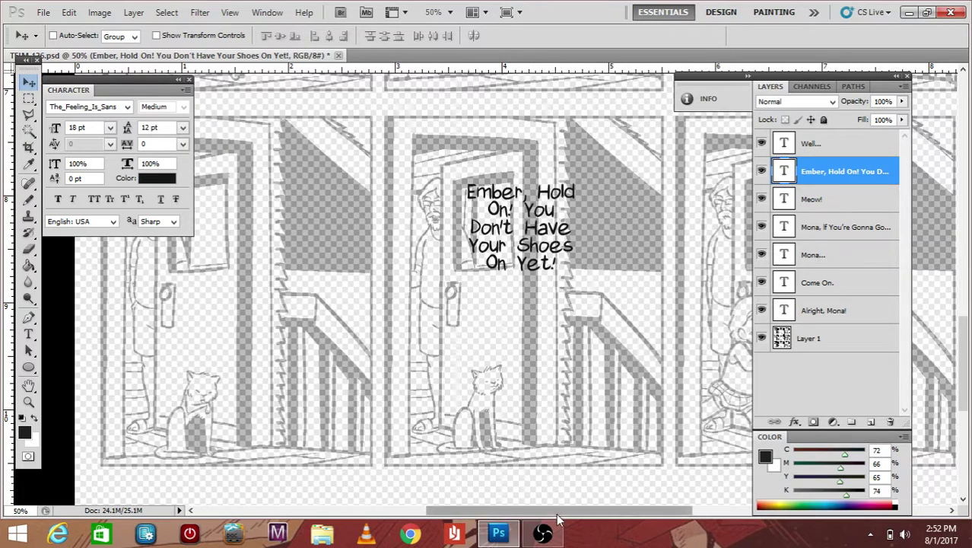
Add the dialogue "Okay, I'll Go Get Your Shoes..." as a new text layer across the upper part of the bottom row's third panel
drag(534, 491, 58, 261)
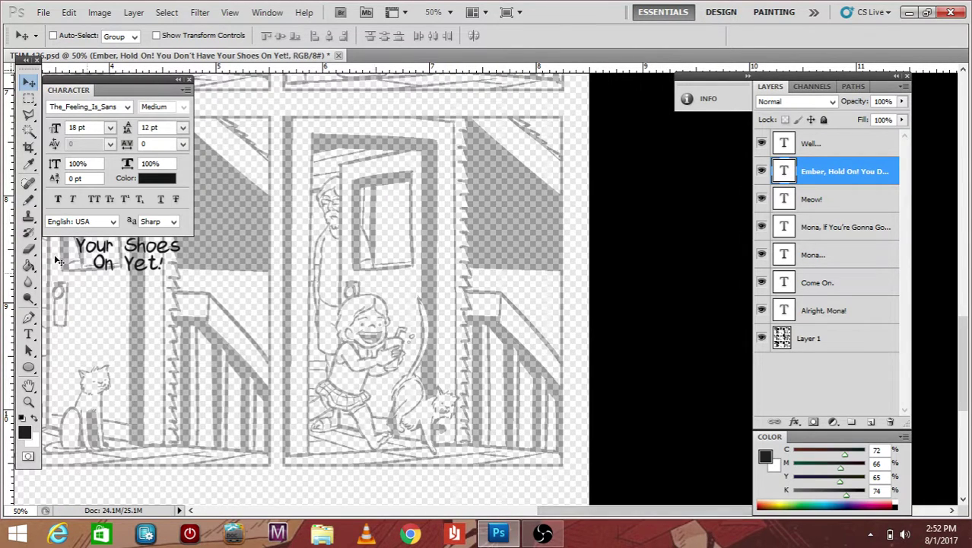
click(29, 319)
click(29, 334)
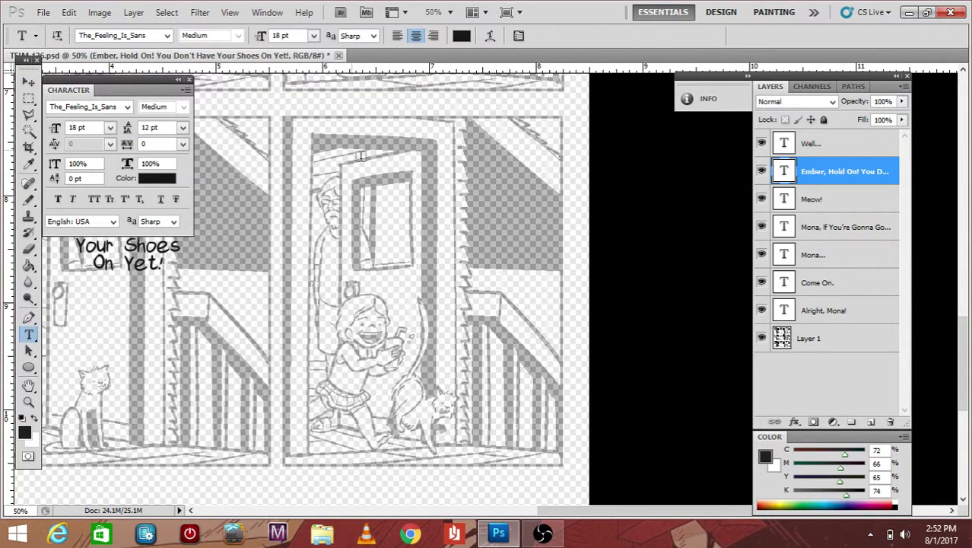
drag(354, 151, 512, 239)
text(O)
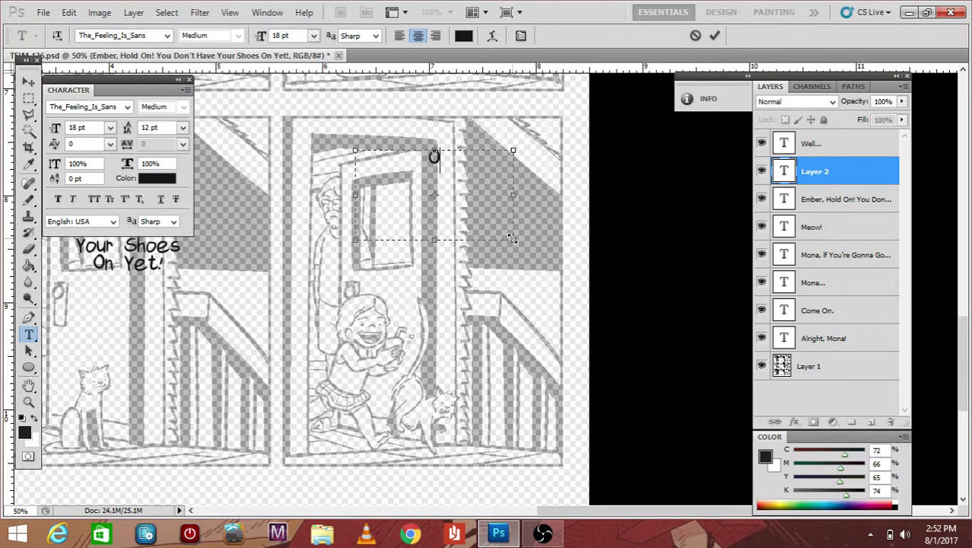
text(kay, I'll Go Get)
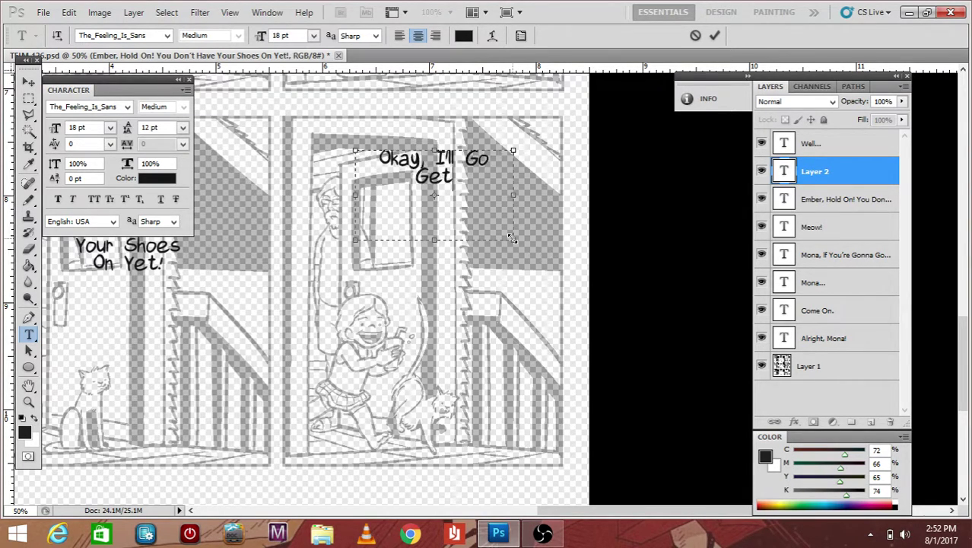
text( Your)
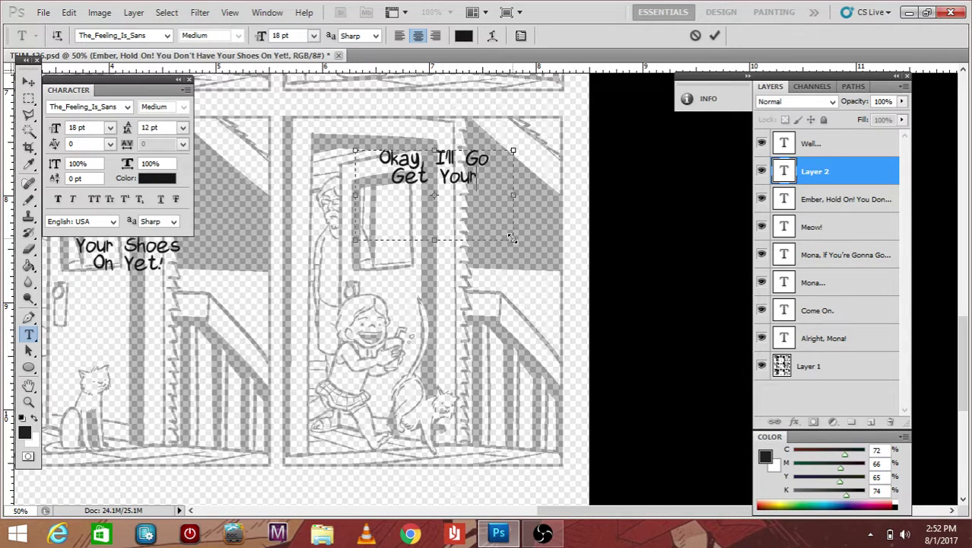
text( Shoes.)
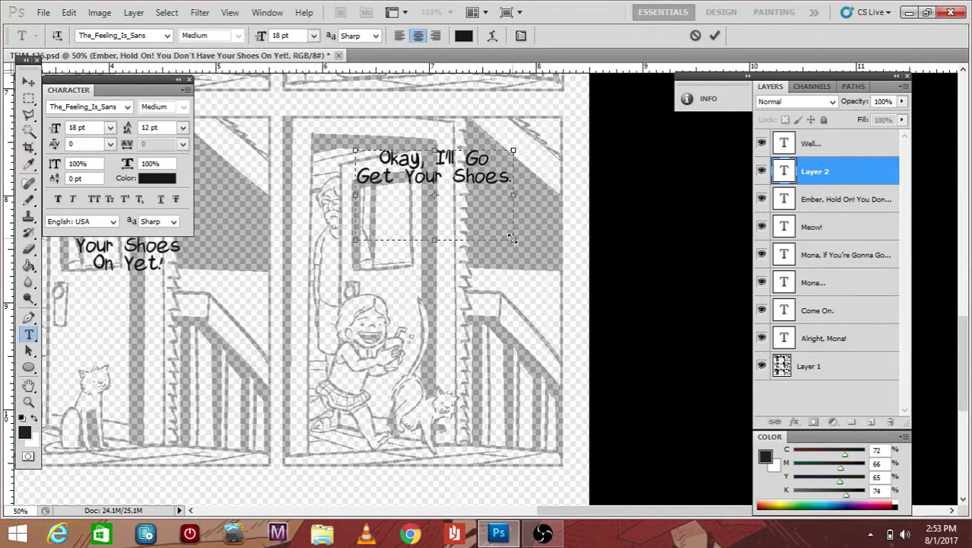
text(..)
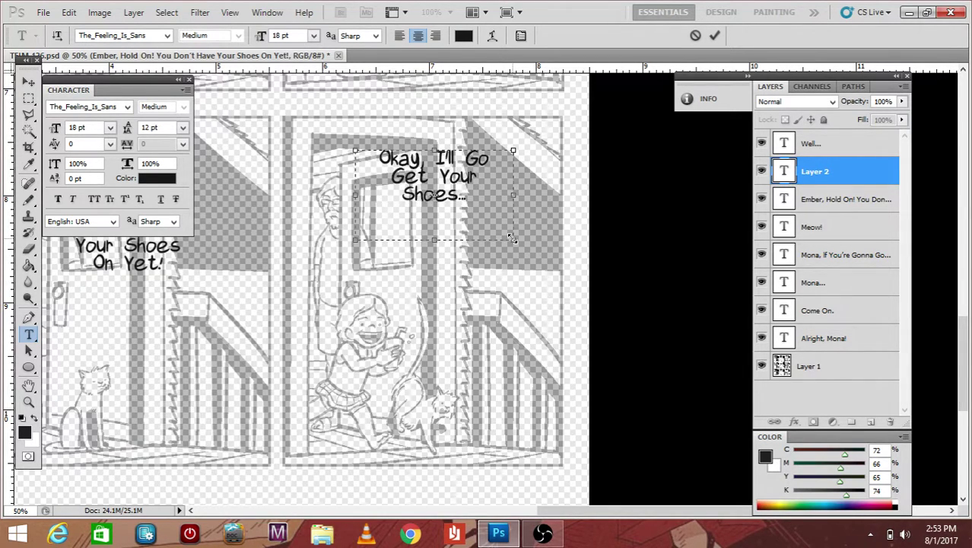
click(28, 81)
Add the dialogue "Yeaaahhhh!!!" as a new text layer just above the running girl in the bottom row's third panel
click(28, 333)
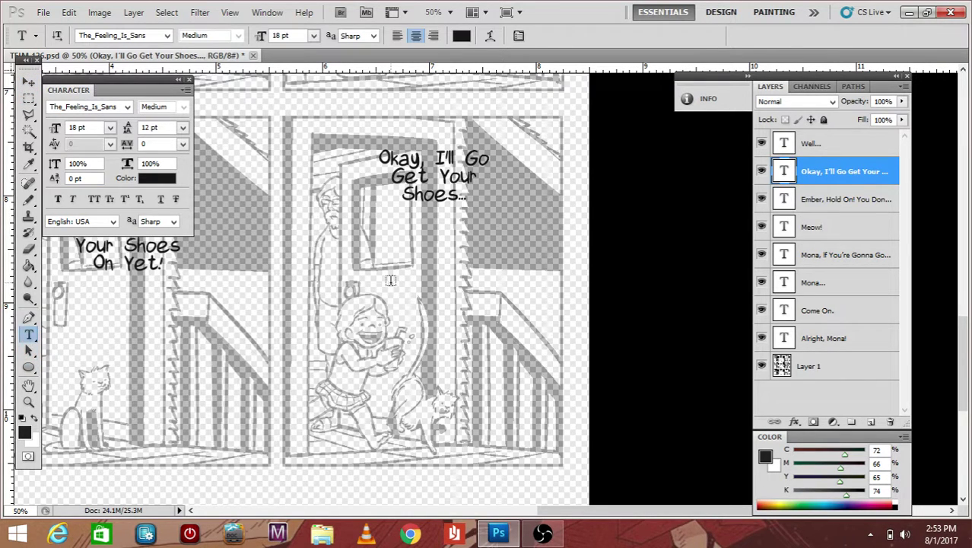
drag(366, 259, 513, 362)
text(Ye)
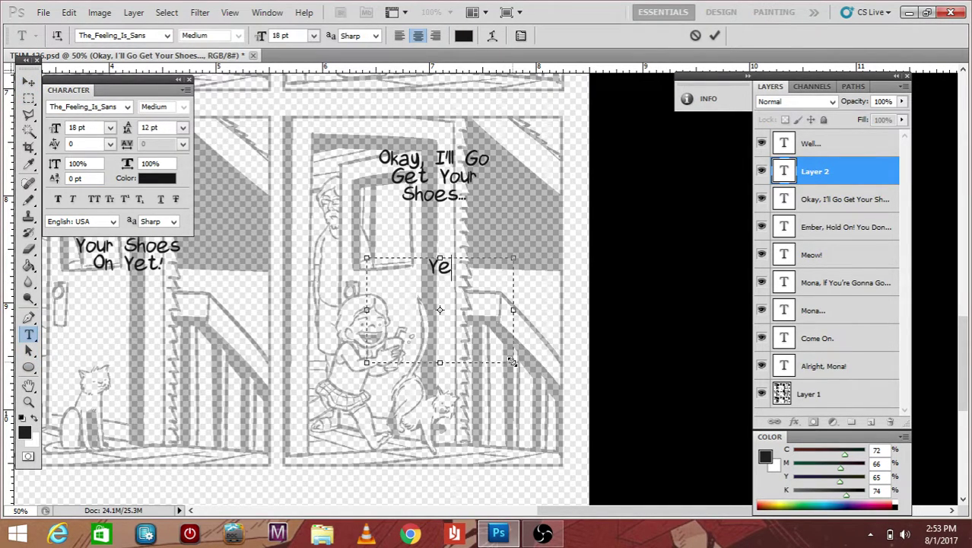
text(aaahhhh!!!)
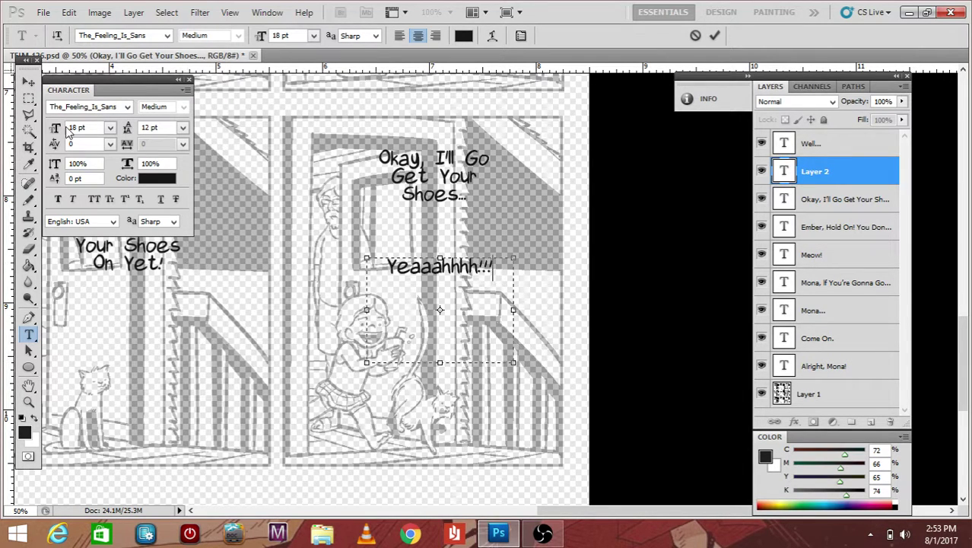
click(30, 81)
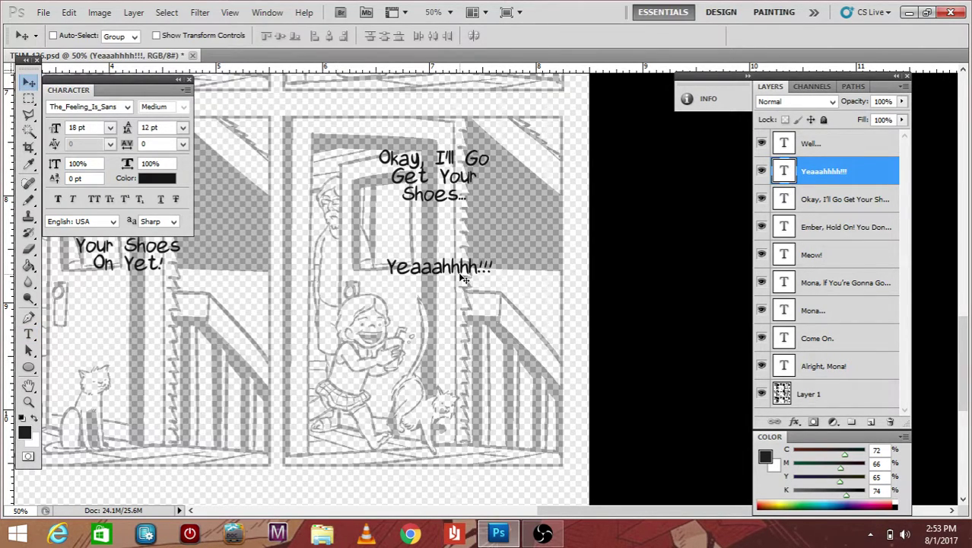
Add "Prrrrrrrrrrrr" as a new text layer beside the cat in the top row's second panel
drag(657, 511, 535, 516)
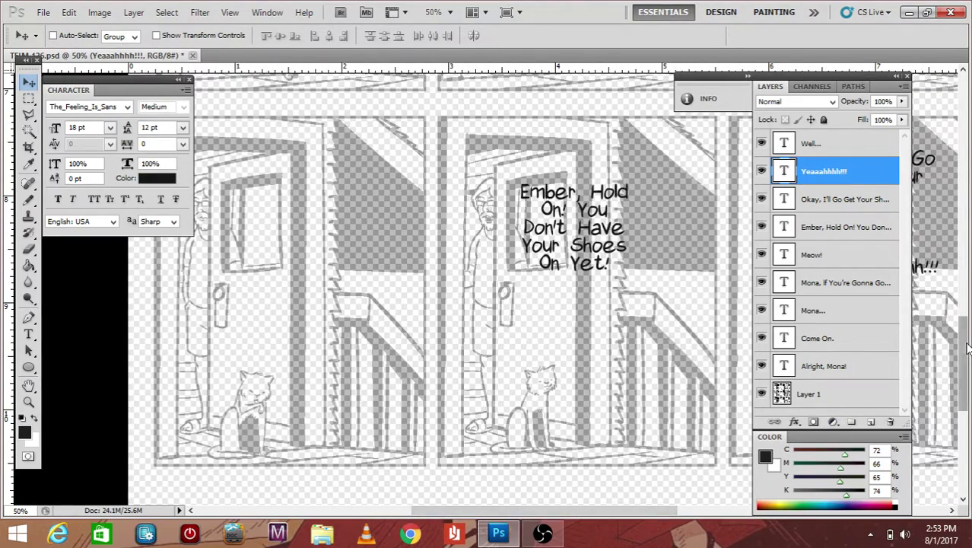
drag(967, 348, 968, 207)
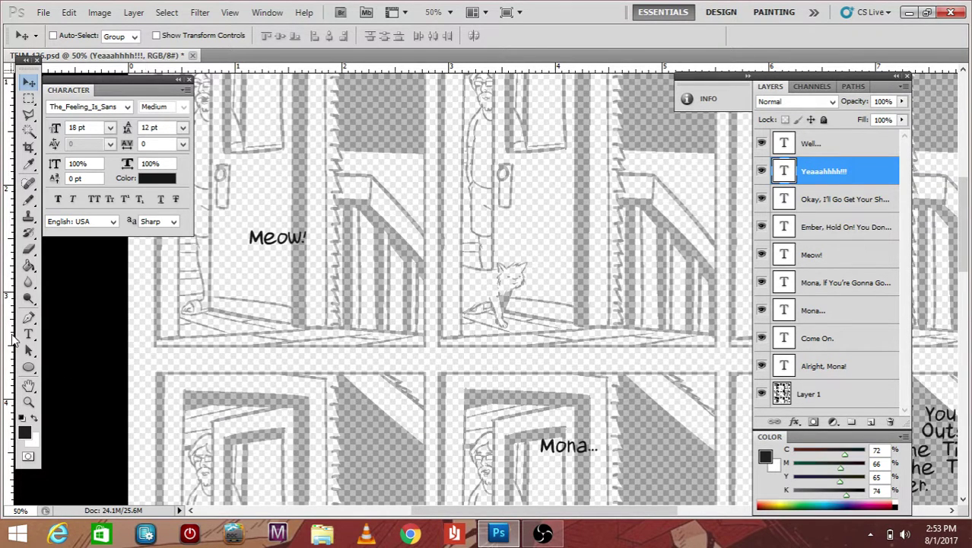
click(29, 333)
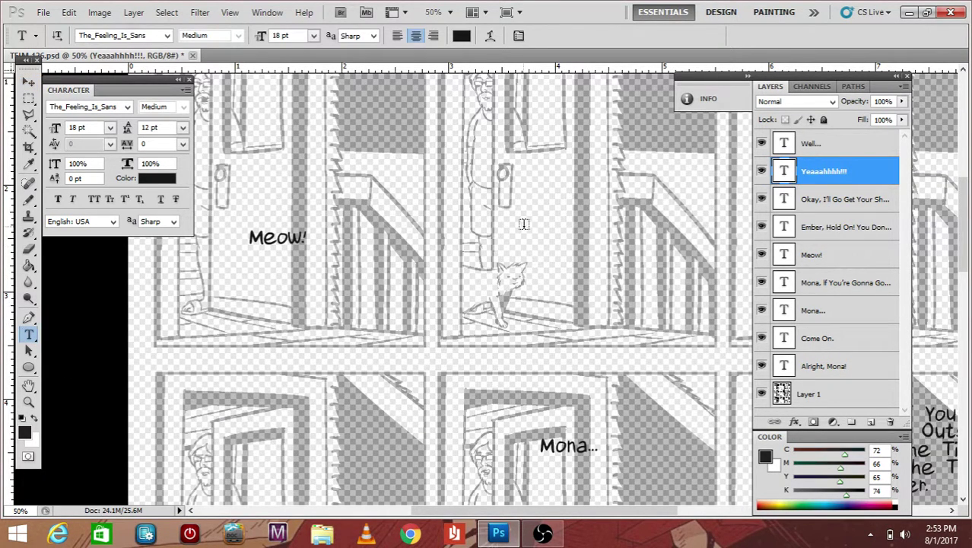
drag(525, 228, 675, 334)
text(P)
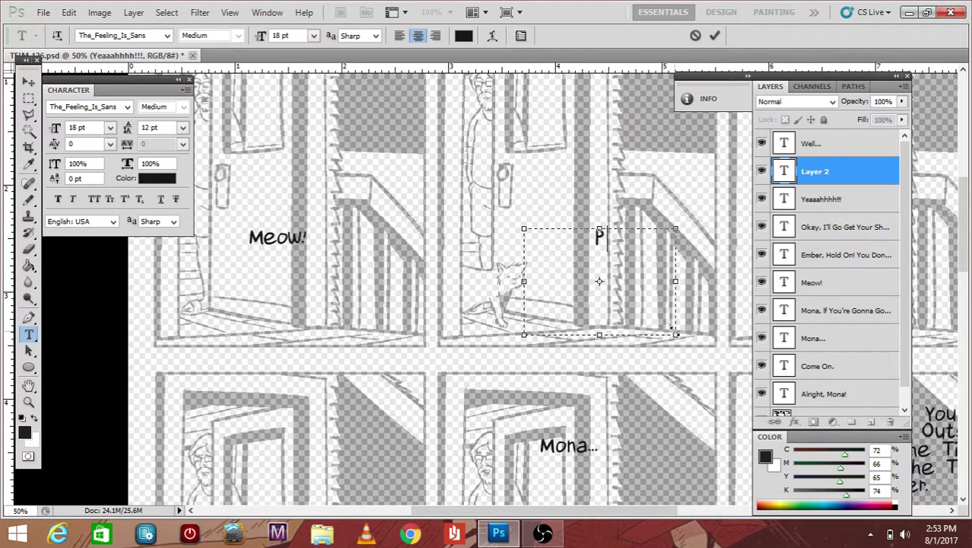
text(rrrrrrrrrrrr)
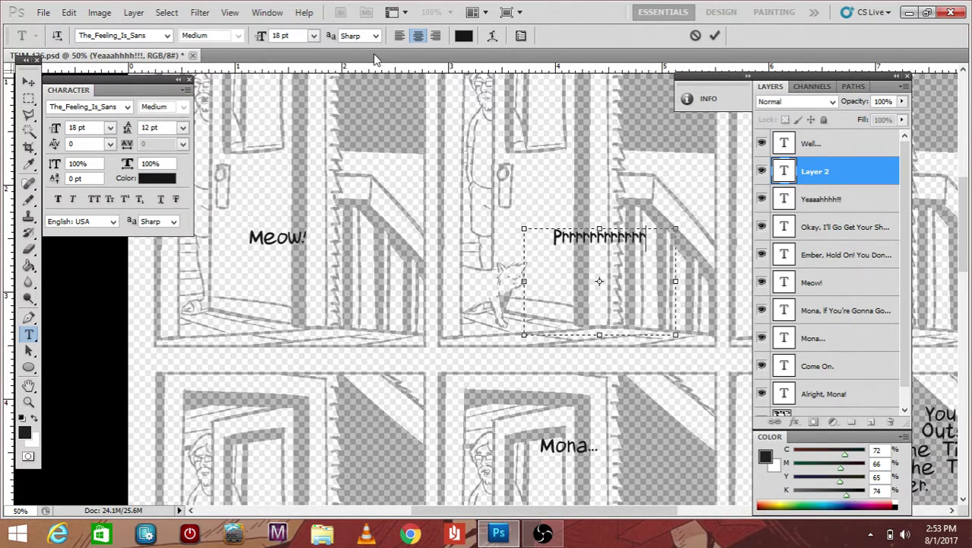
click(29, 81)
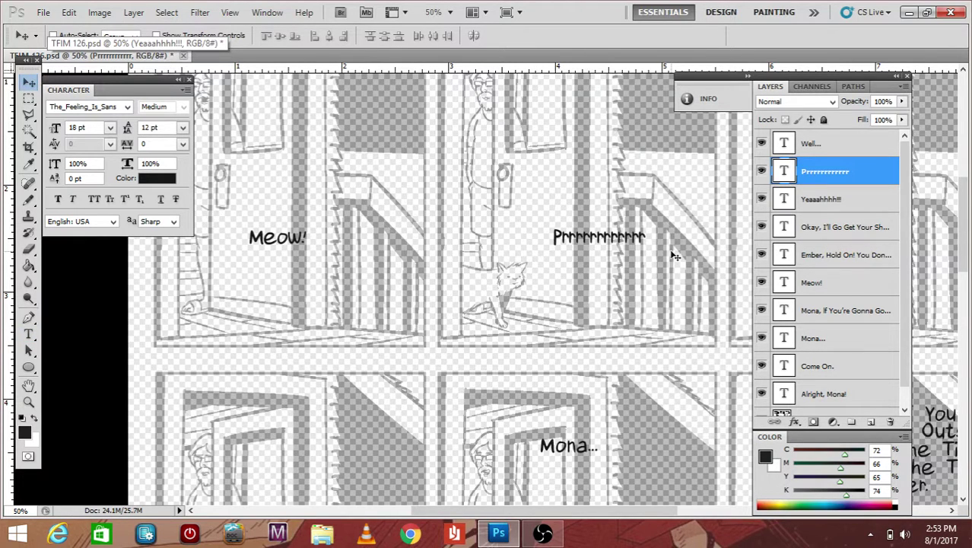
Move the purring text from the top row's second panel to just above the cat in the third panel
drag(624, 239, 588, 247)
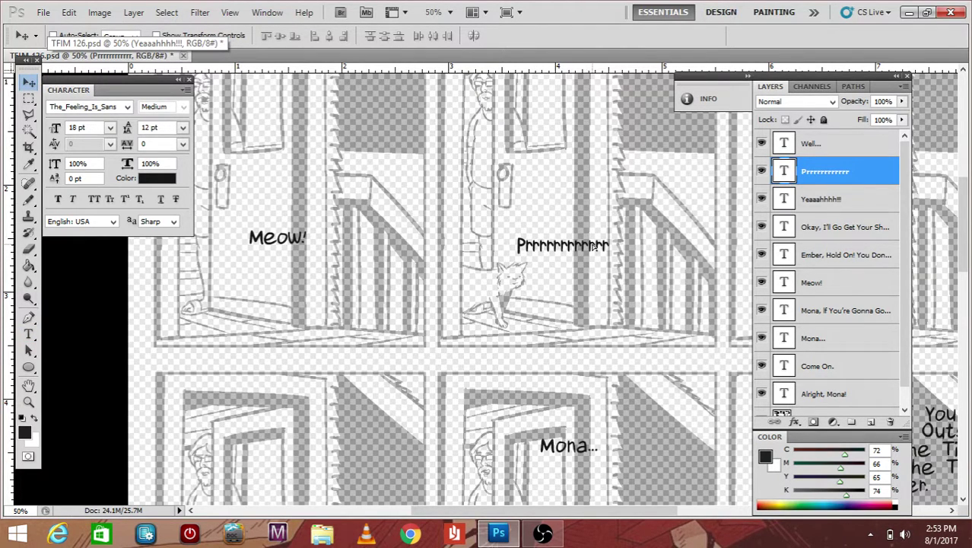
drag(628, 506, 713, 510)
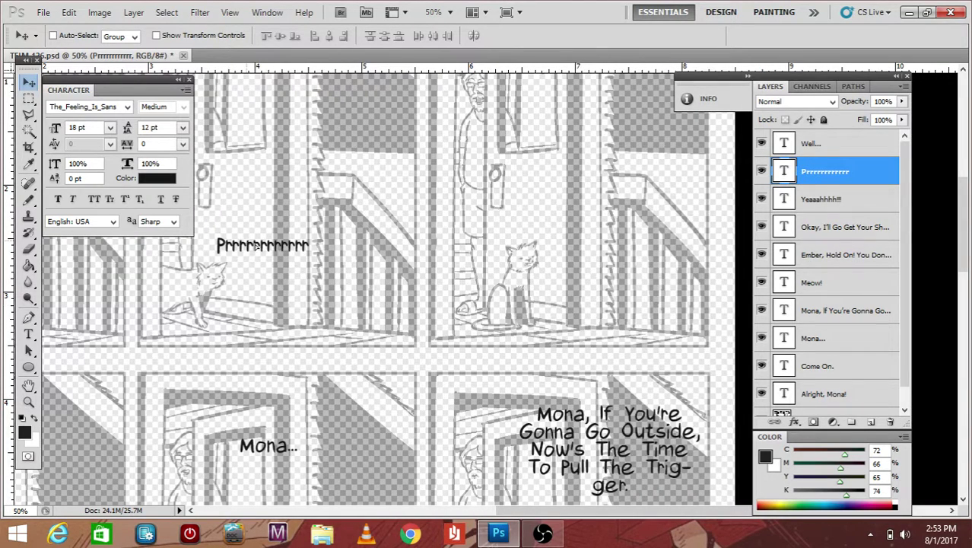
drag(249, 243, 576, 217)
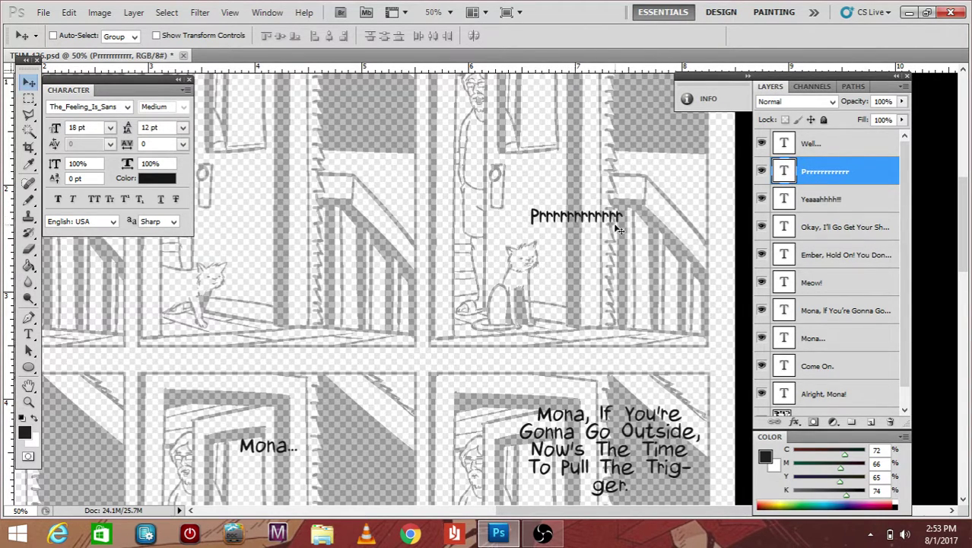
Delete the purring text layer from the top row's third panel
mouse_move(966, 211)
mouse_down()
mouse_move(966, 251)
mouse_move(966, 200)
mouse_up()
key(ctrl+z)
key(ctrl+z)
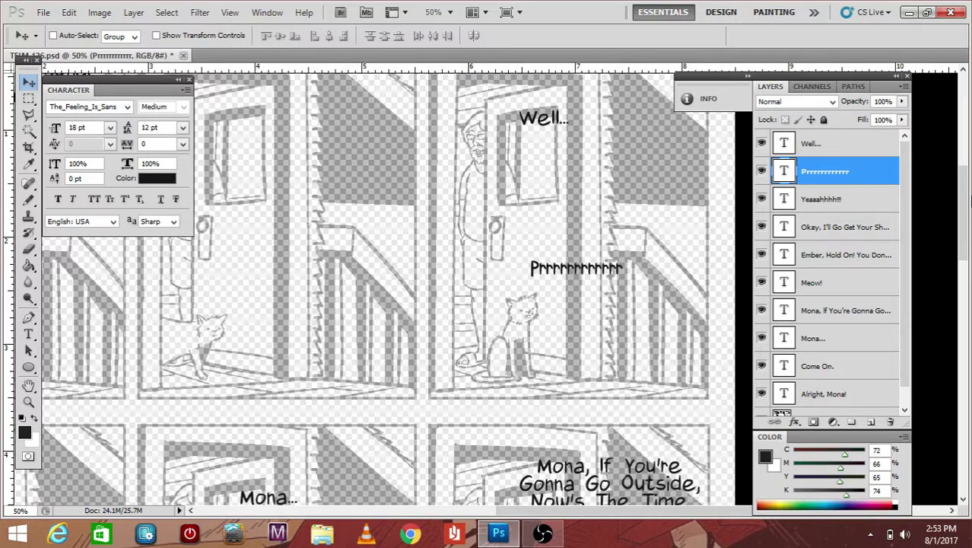
key(ctrl+z)
key(Delete)
Break the "Alright, Mona!" text in the top row's first panel onto two lines after the comma
key(ctrl+minus)
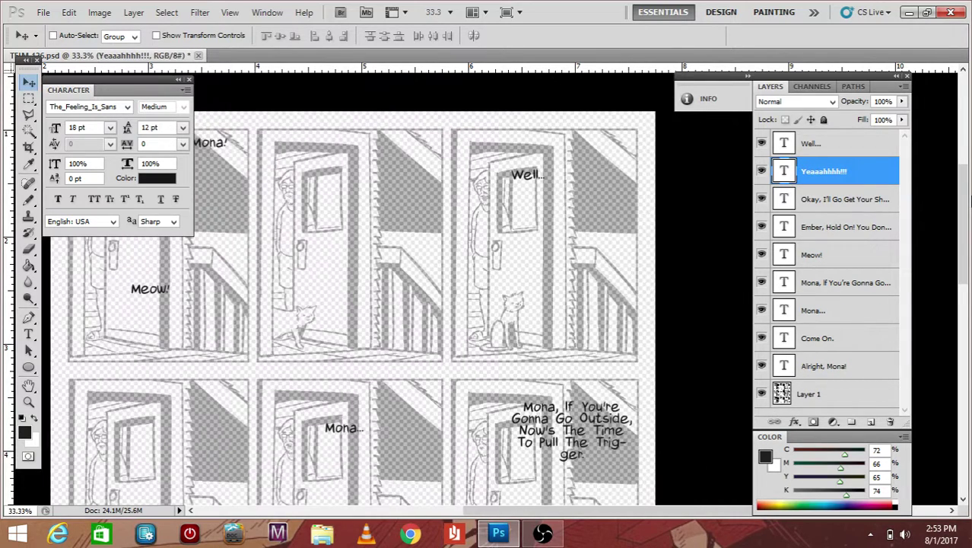
drag(737, 515, 689, 503)
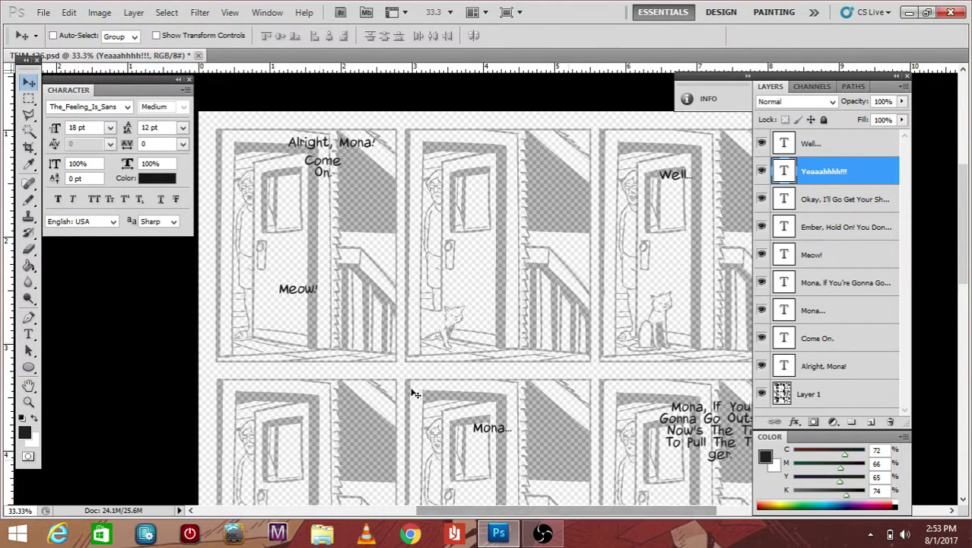
click(28, 333)
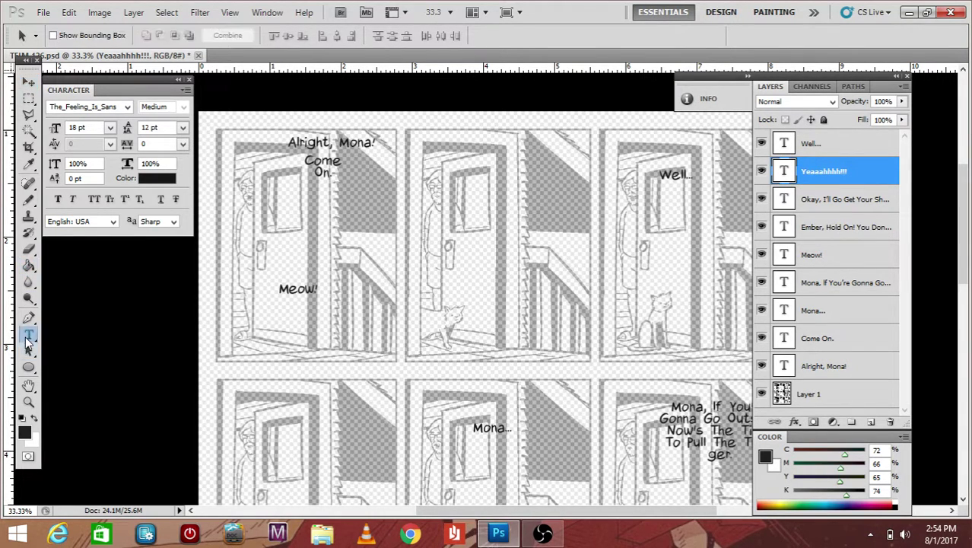
click(338, 139)
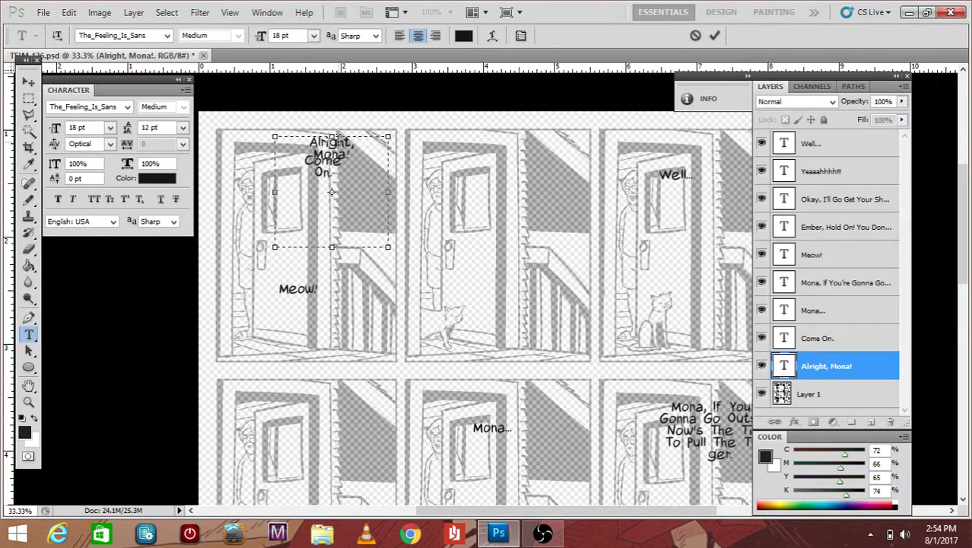
click(28, 81)
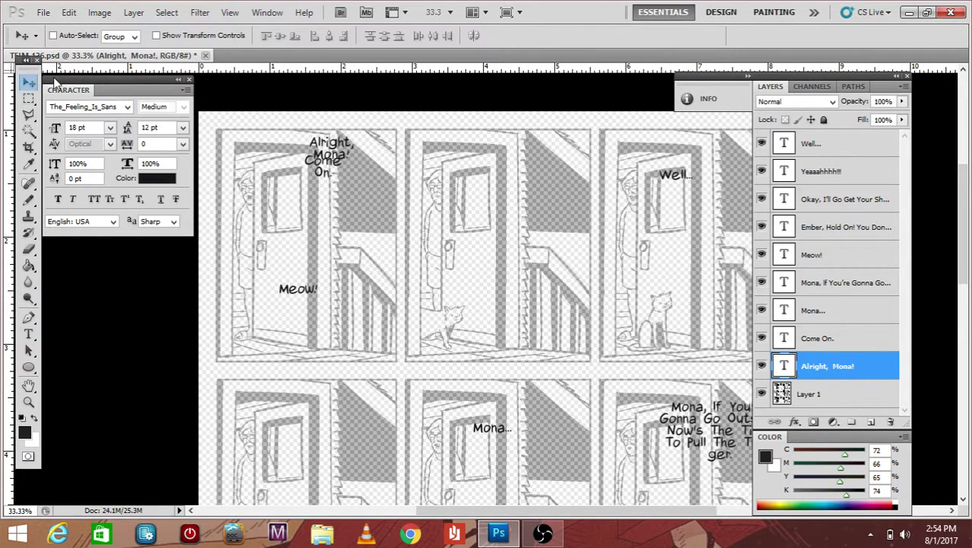
Shift "Come On." slightly down and to the right, and move "Alright, Mona!" left to just above the door in the top row's first panel
click(820, 338)
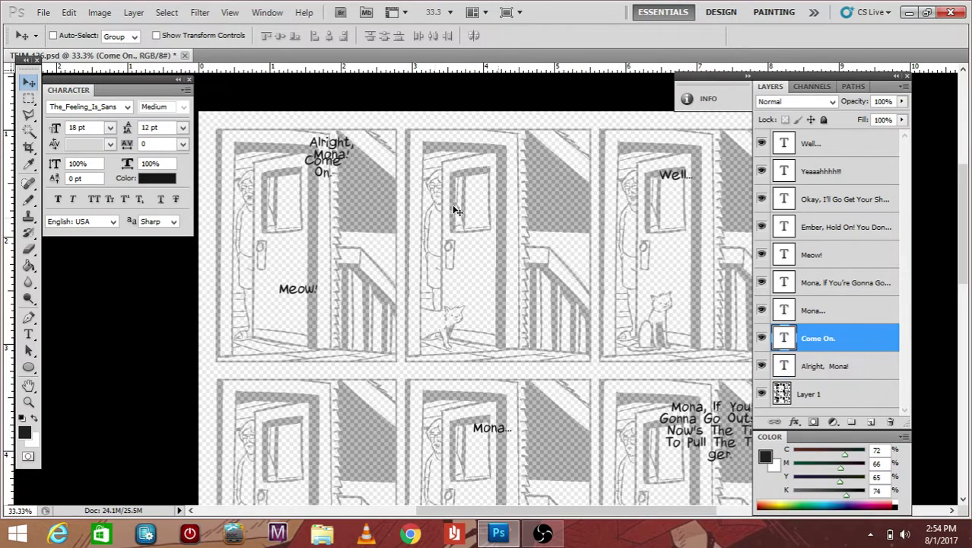
mouse_move(324, 188)
mouse_down()
mouse_move(318, 217)
mouse_move(314, 198)
mouse_move(283, 190)
mouse_move(334, 188)
mouse_up()
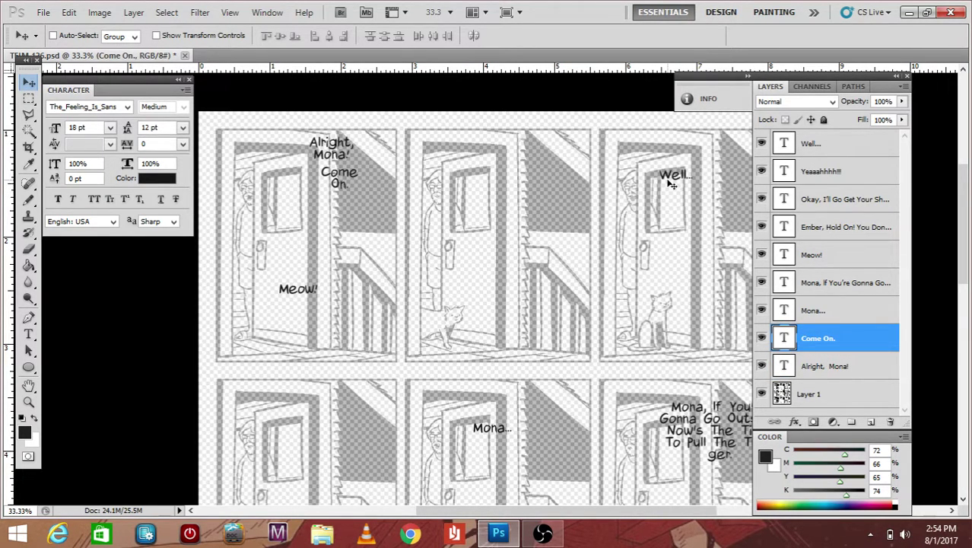
click(826, 368)
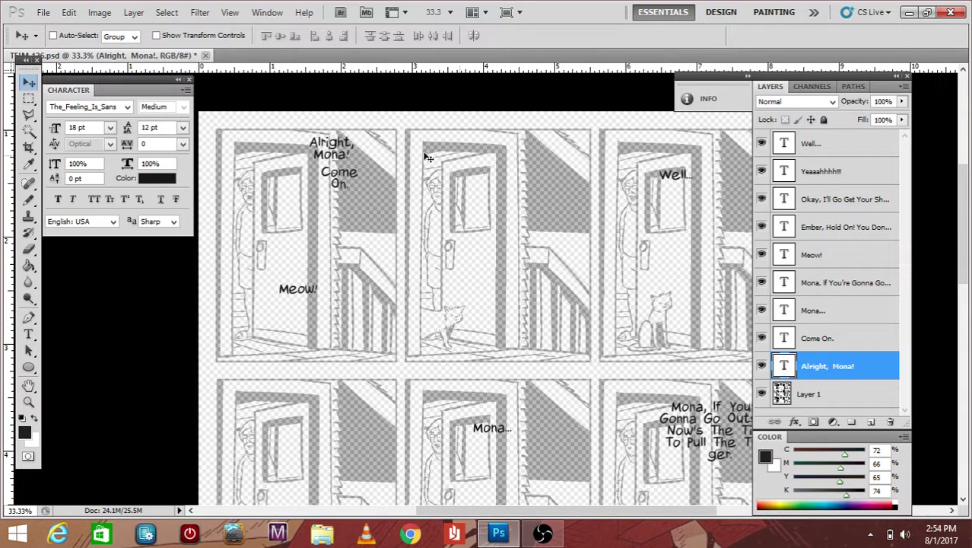
drag(314, 150, 288, 152)
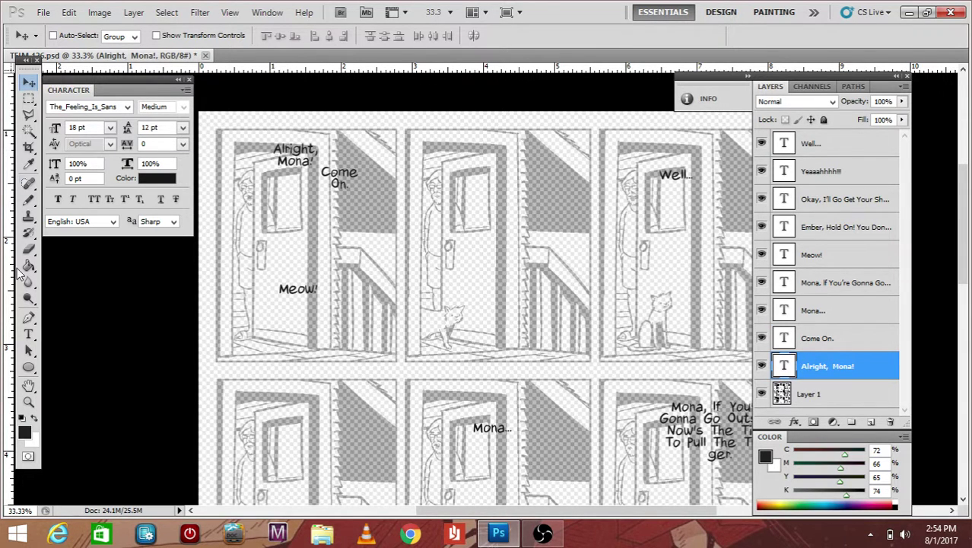
Add "You Ready To Go Outside?" as a new text layer below "Come On." in the top row's first panel, and slightly enlarge its text box
click(29, 335)
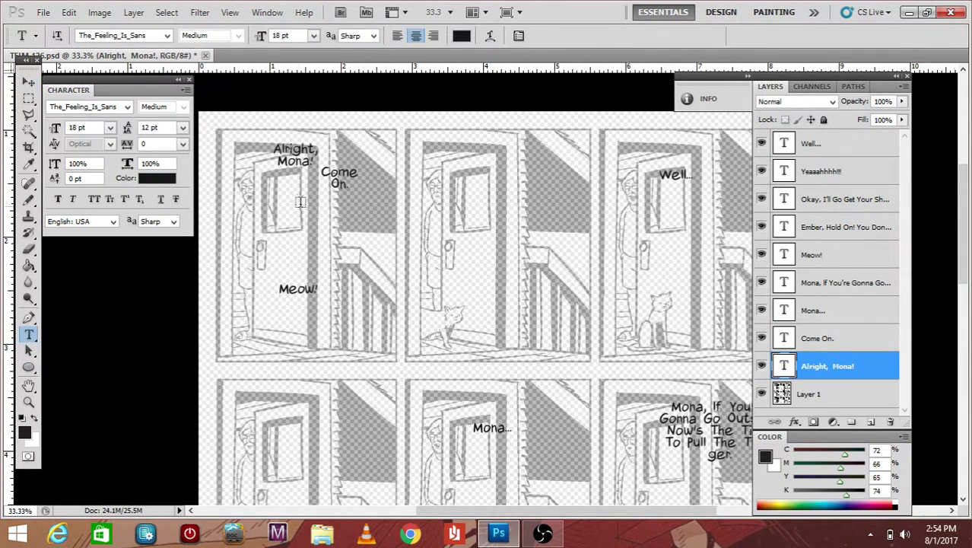
drag(298, 198, 385, 245)
text(You)
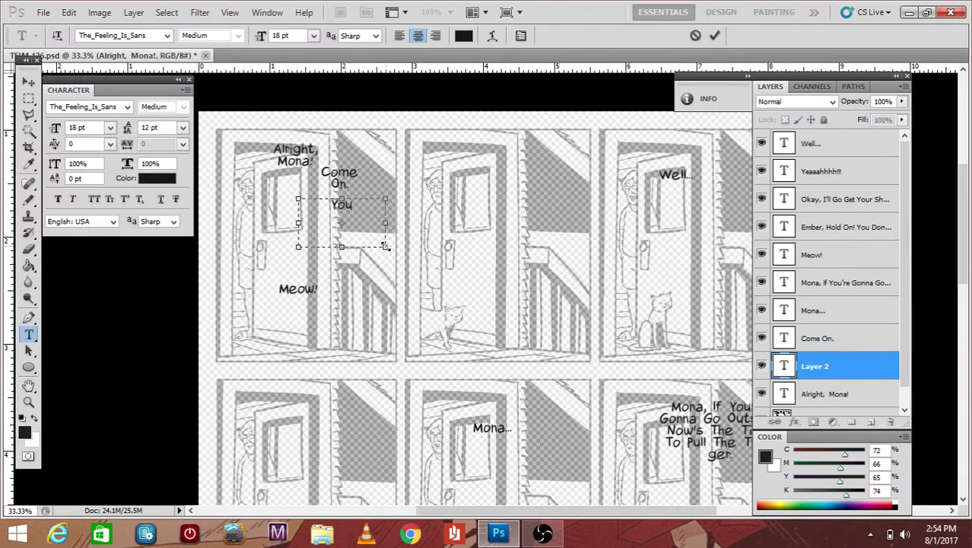
text( Ready)
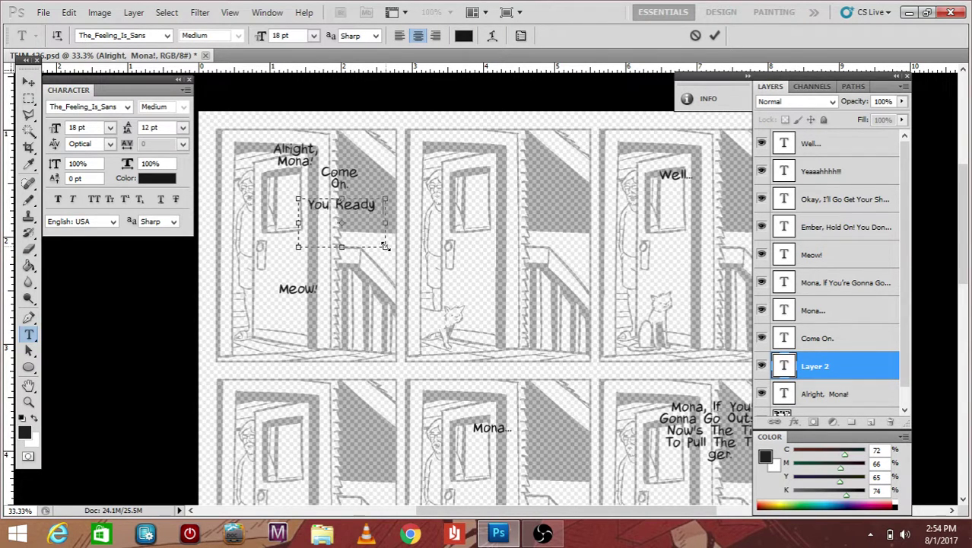
text( To Go Outside?)
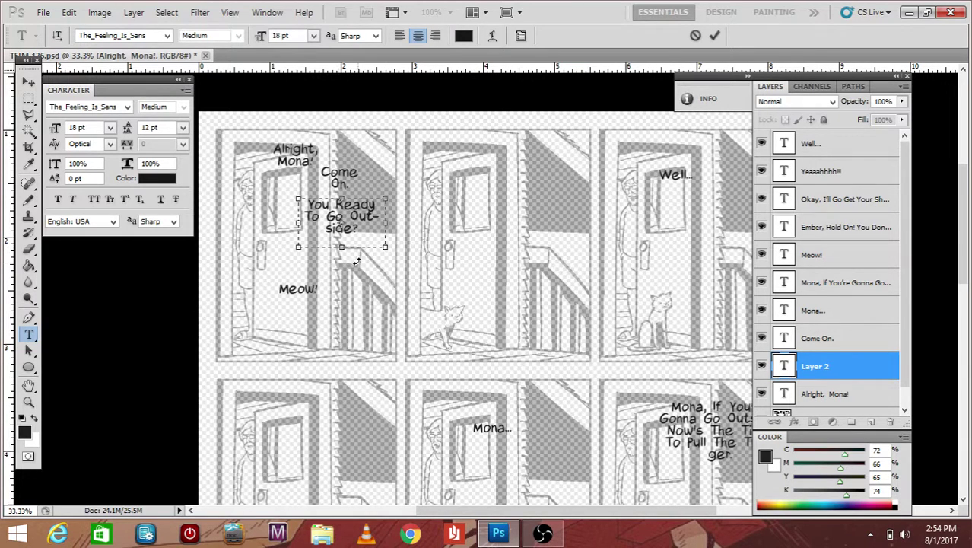
drag(387, 247, 391, 262)
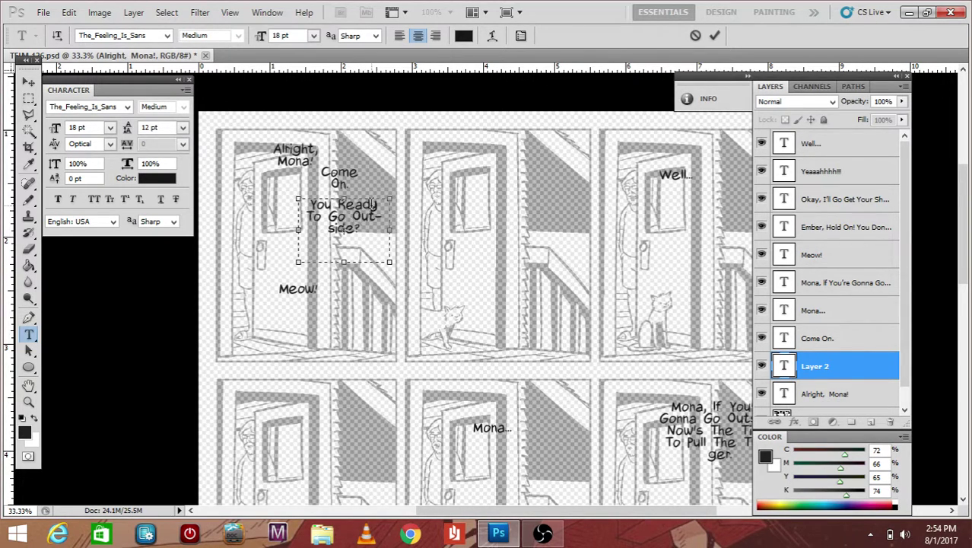
Break the outside question into four lines, "You / Ready / To Go / Outside?", and shift it slightly down and to the right
key(Return)
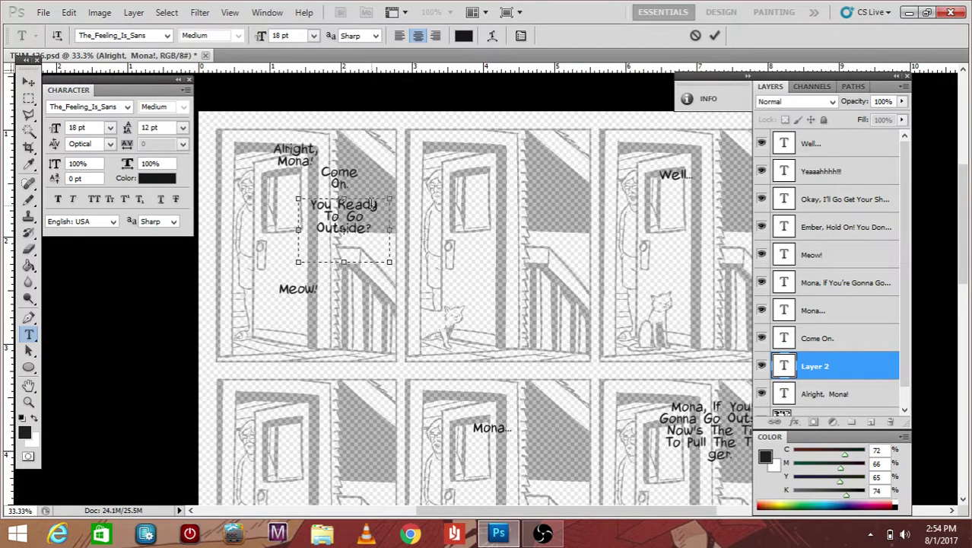
key(Return)
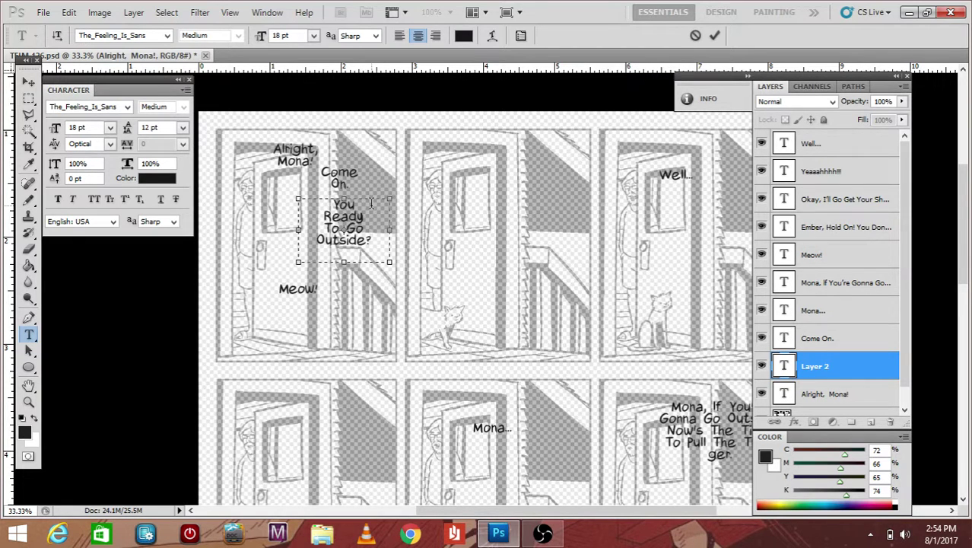
click(28, 82)
drag(346, 215, 354, 224)
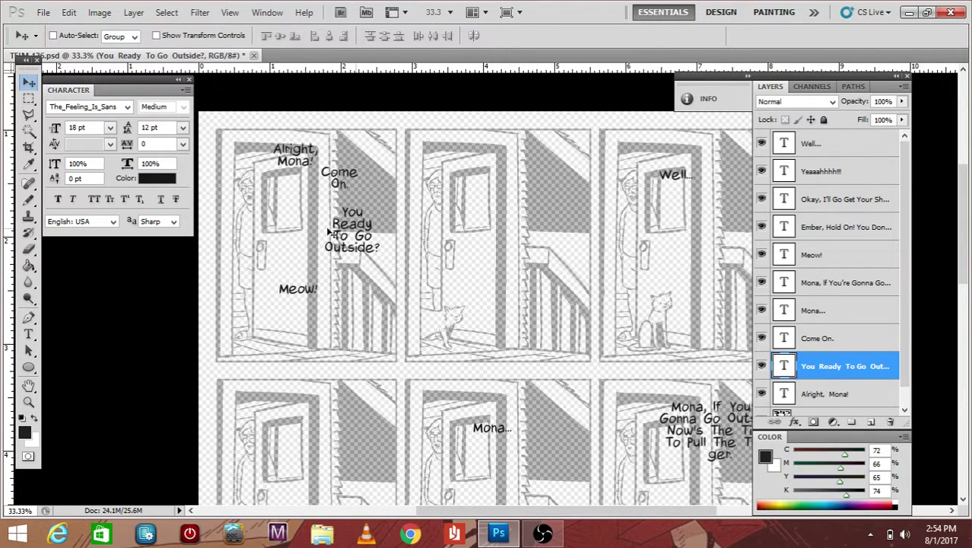
Rejoin "Ready To Go" on one line of the outside question and move the text up and left, closer beneath "Come On."
click(30, 336)
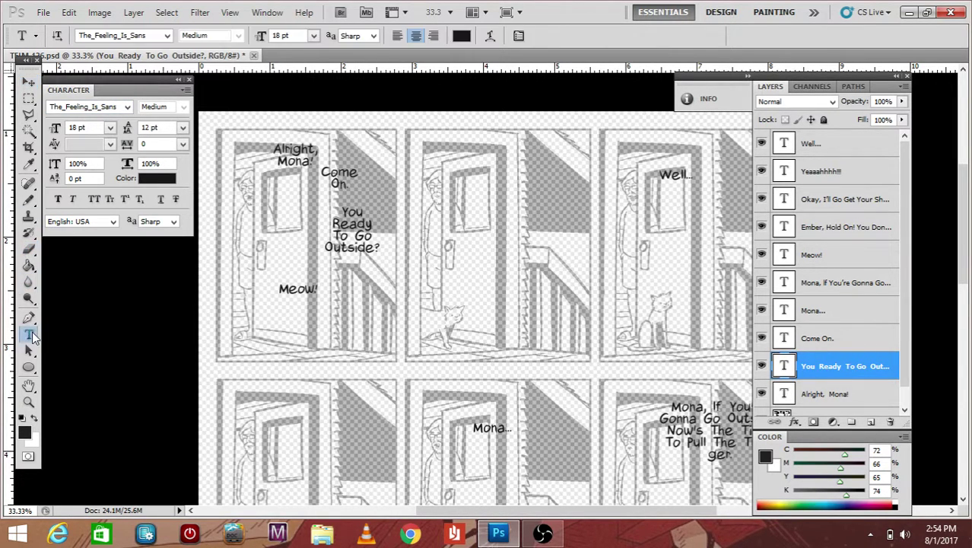
click(353, 238)
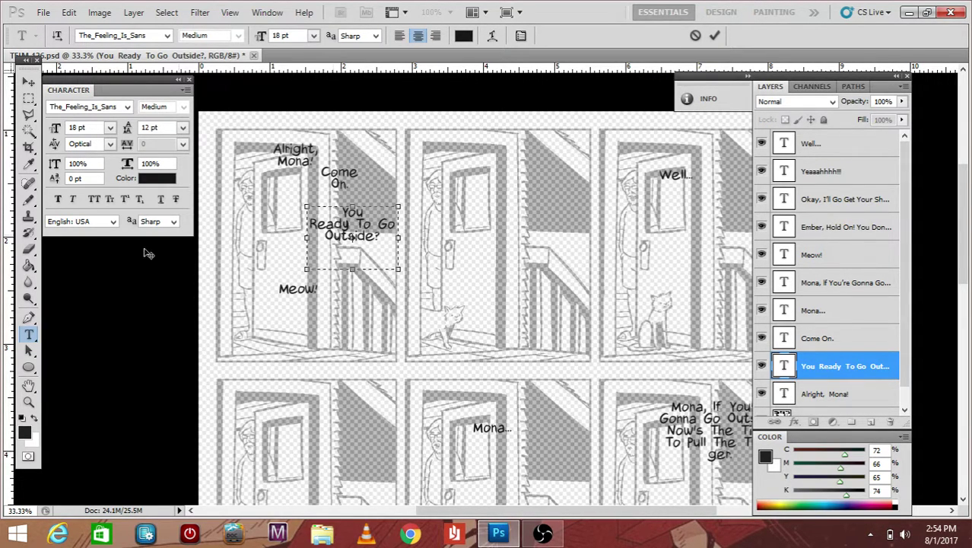
click(28, 81)
drag(373, 227, 373, 220)
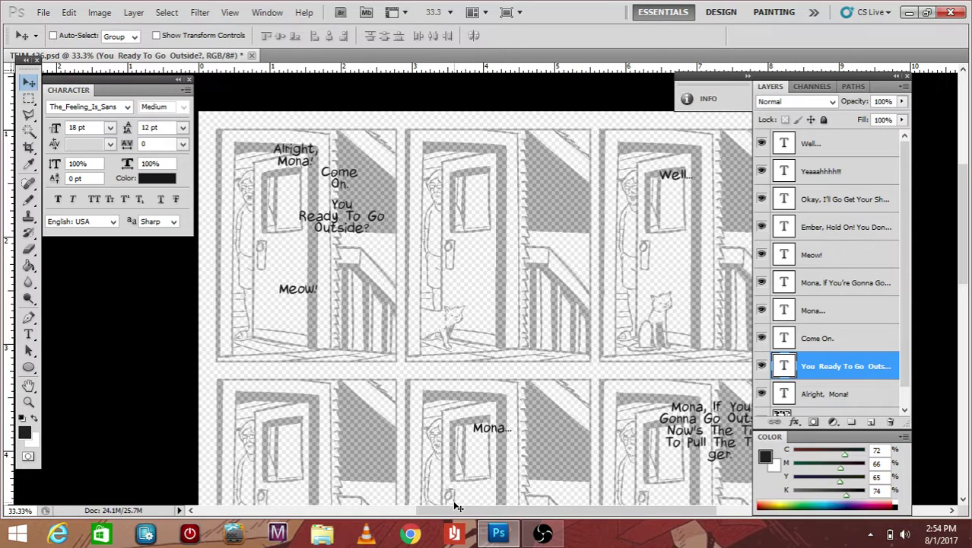
Put the hyphenated word "Trigger." whole on its own last line of the dialogue in the middle row's third panel
drag(457, 506, 501, 523)
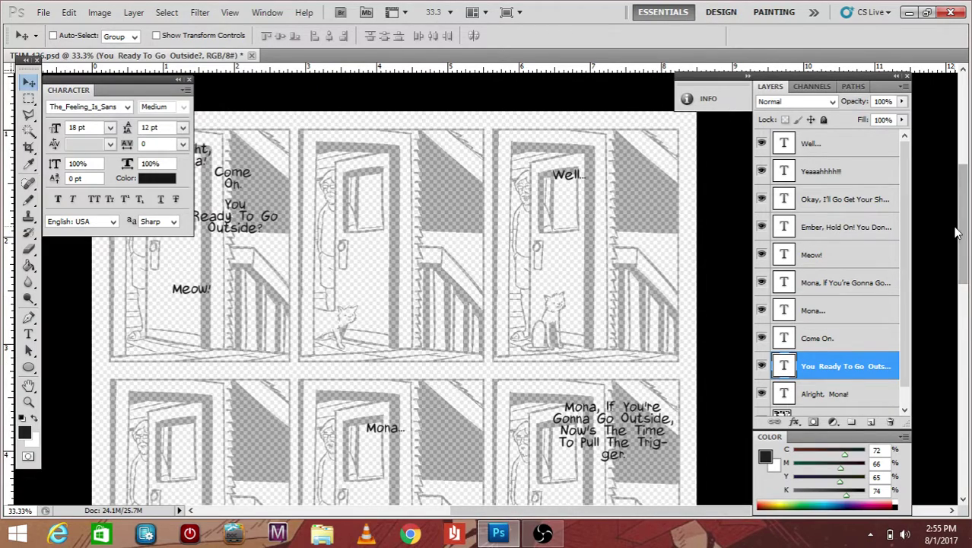
drag(957, 234, 969, 283)
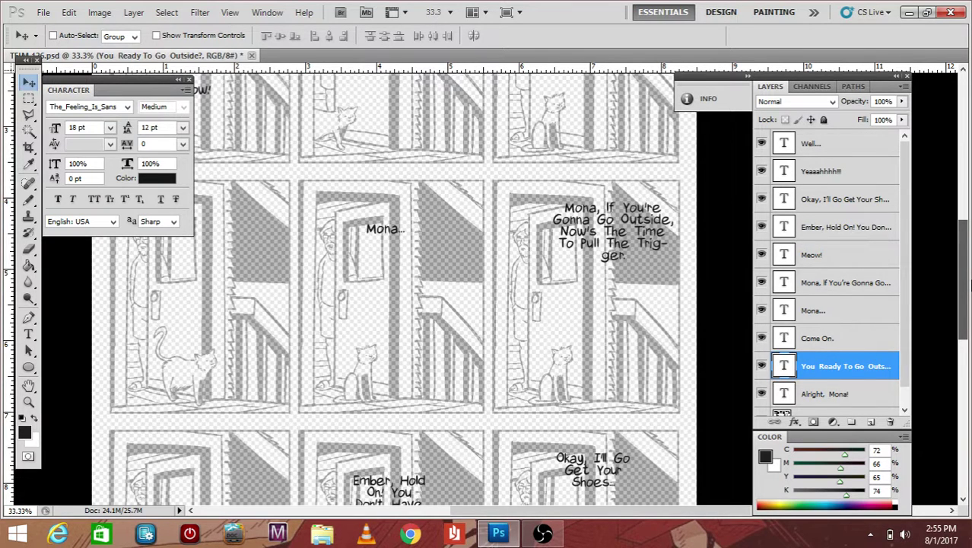
click(28, 334)
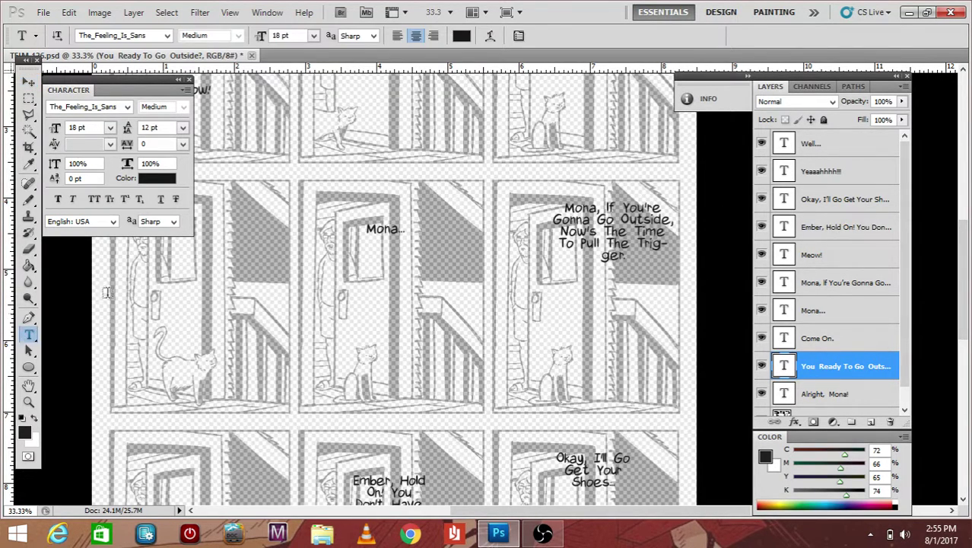
click(641, 242)
key(Return)
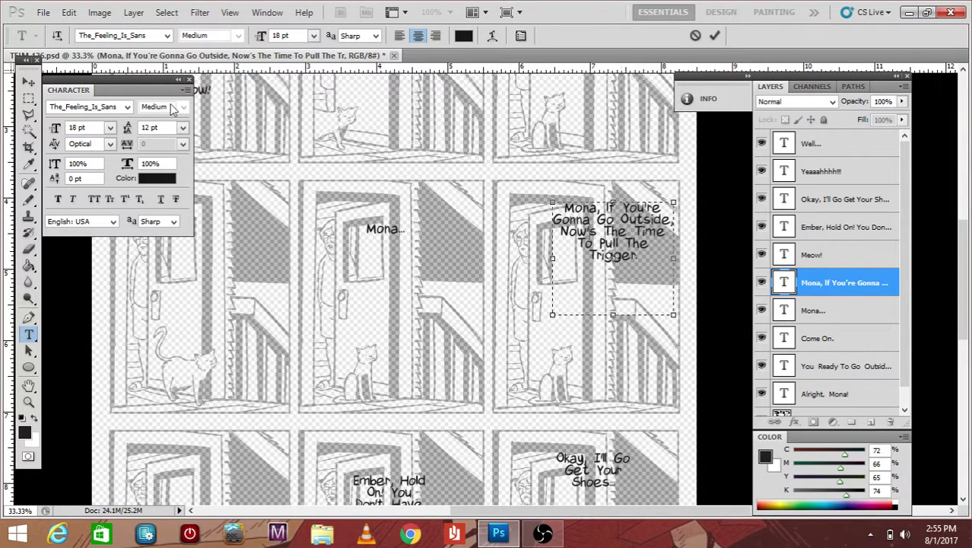
click(28, 81)
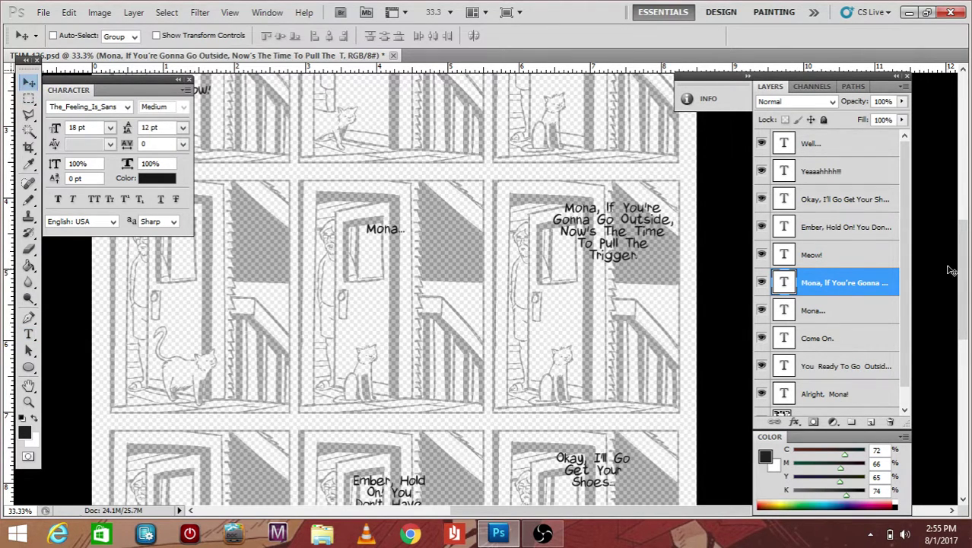
Enlarge the text box of the "Ember, Hold On!" dialogue in the bottom row's second panel
drag(963, 266, 963, 327)
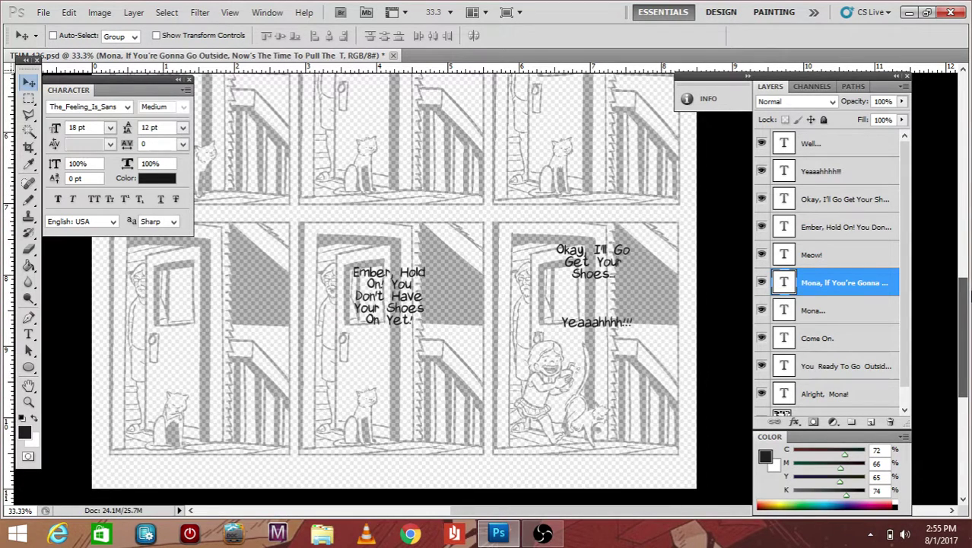
click(29, 335)
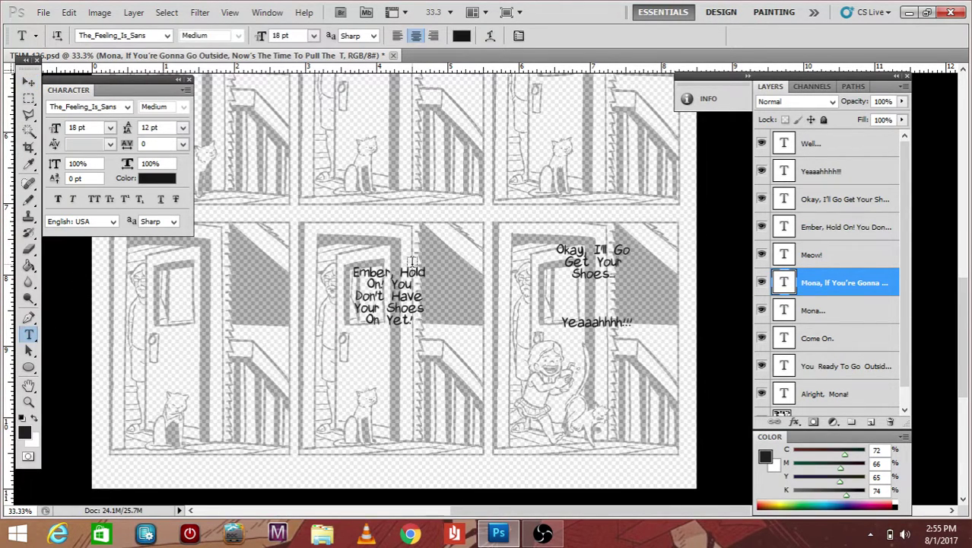
click(368, 286)
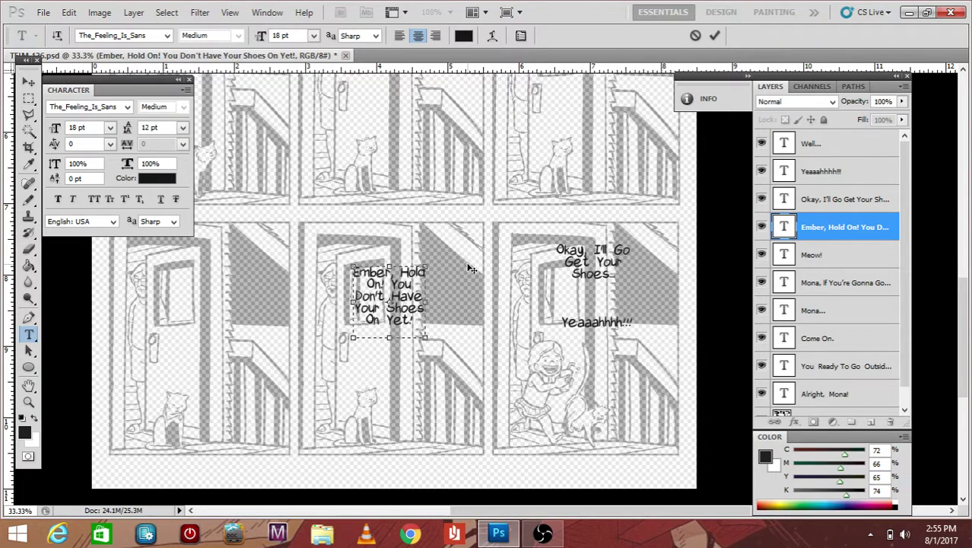
key(BackSpace)
drag(436, 348, 453, 363)
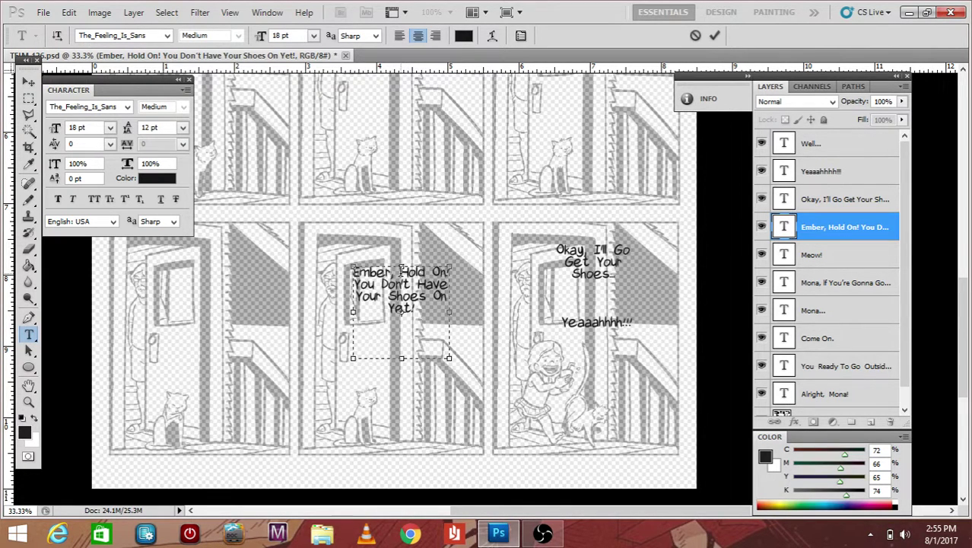
Break the bottom row's second-panel dialogue into the lines "Ember, / Hold On! / You Don't / Have Your / Shoes On / Yet!"
click(400, 272)
key(Return)
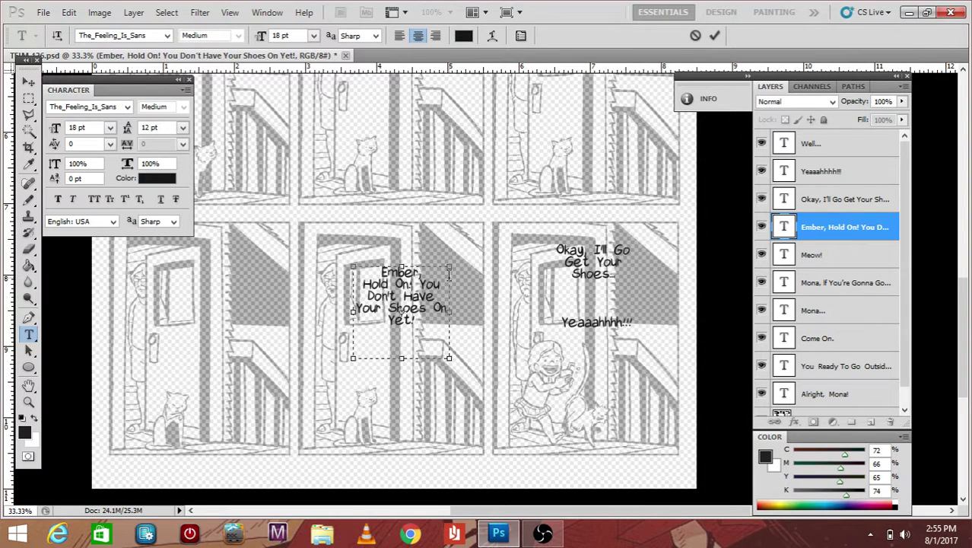
key(Right)
key(Right)
key(Right)
key(Right)
key(Right)
key(Right)
key(Right)
key(Right)
key(Right)
key(Return)
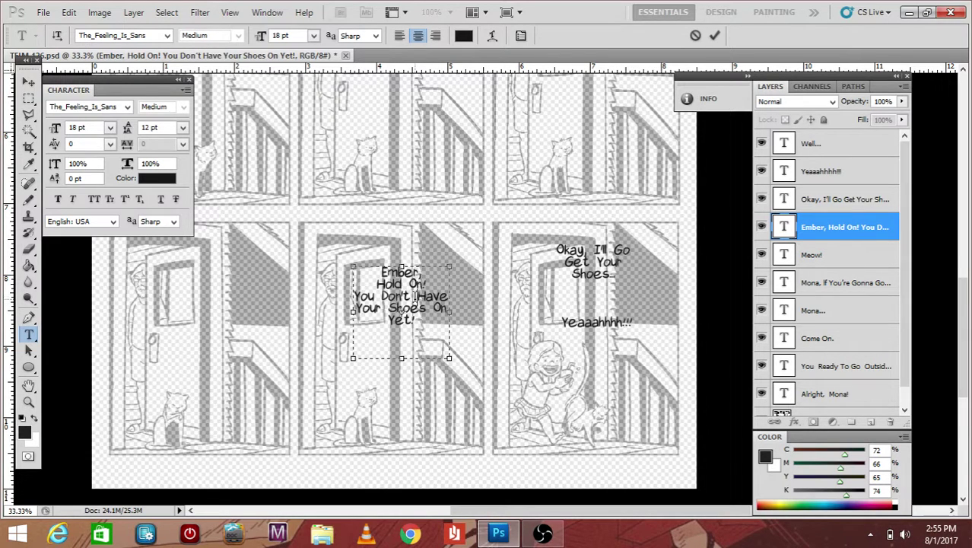
key(Return)
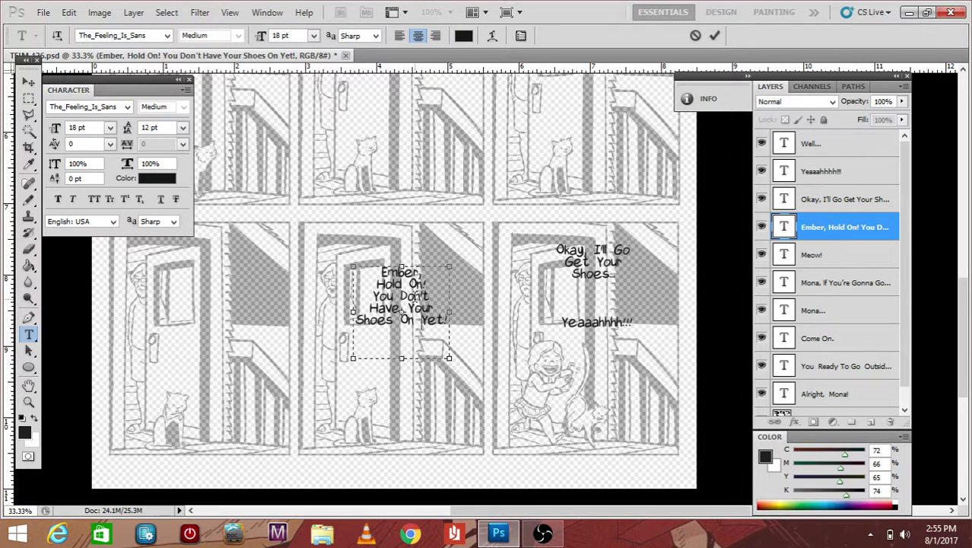
key(Return)
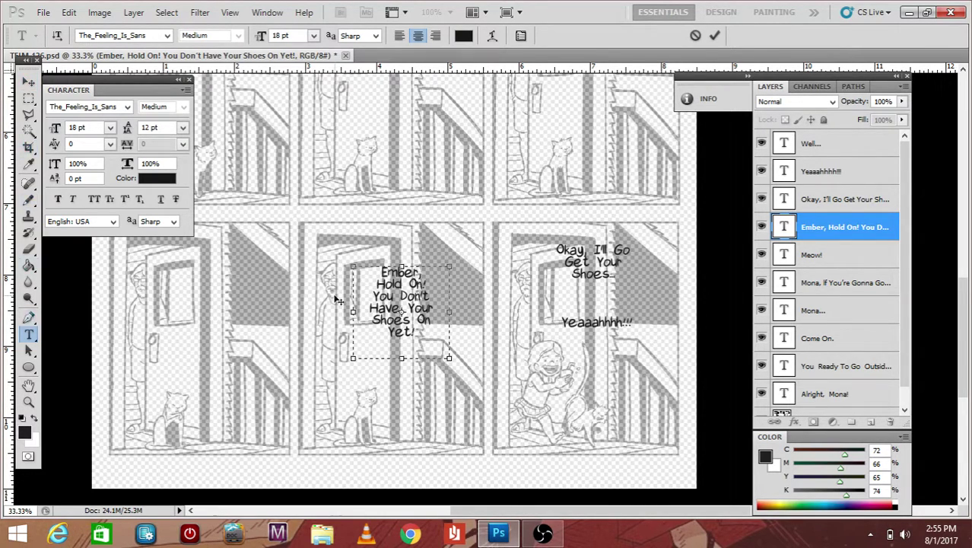
Copy "Ember, Hold On!" from the bottom row's second-panel dialogue and delete it from that text
drag(380, 272, 427, 286)
key(ctrl+c)
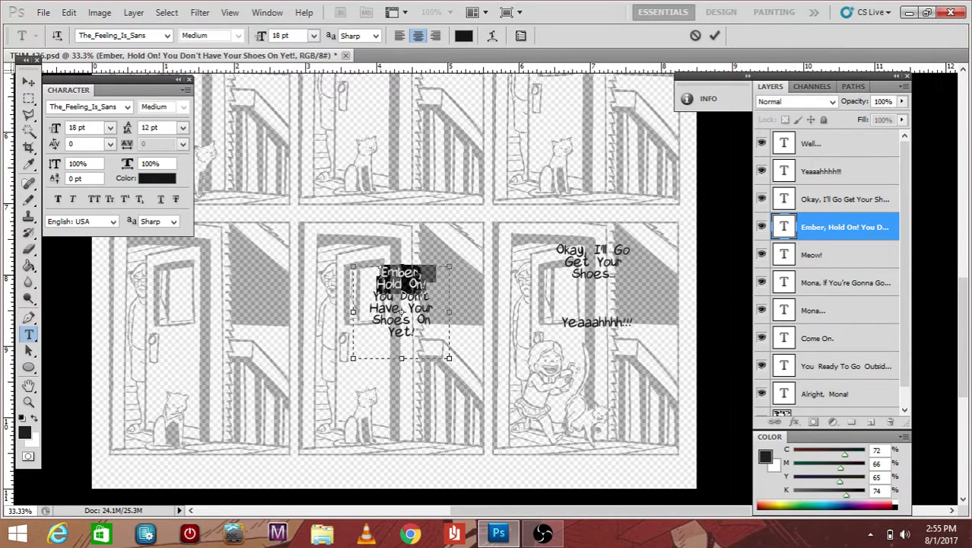
key(BackSpace)
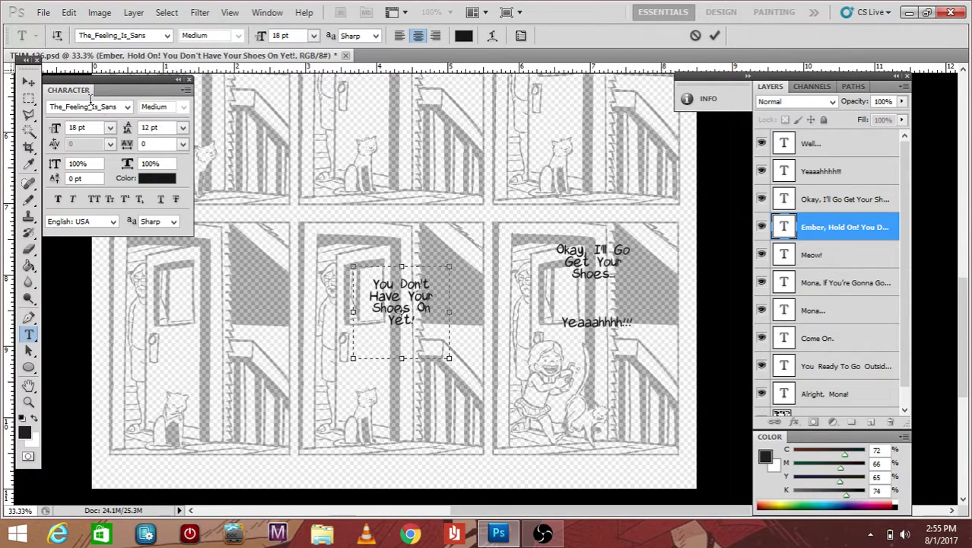
Paste "Ember, Hold On!" into its own new text box above the remaining dialogue in the bottom row's second panel
click(28, 81)
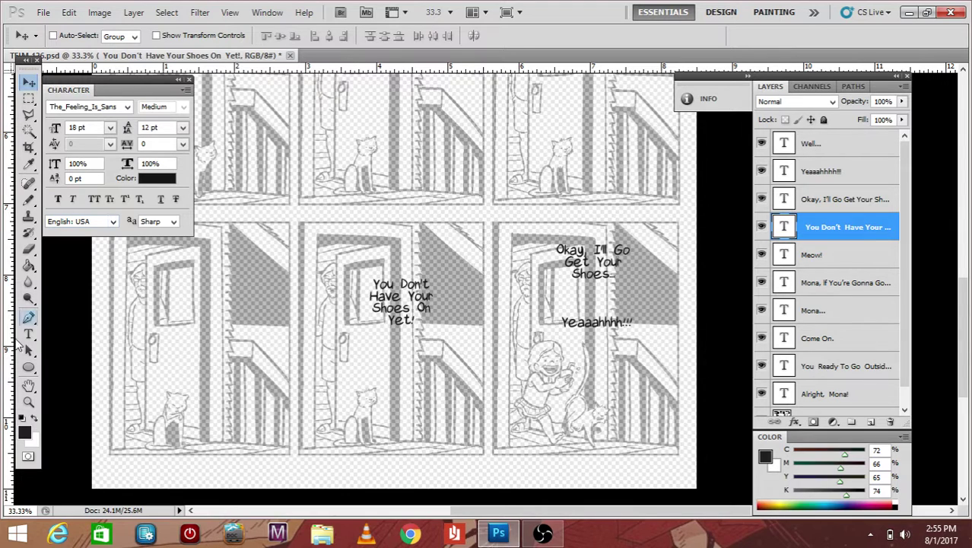
click(29, 335)
drag(366, 235, 482, 275)
key(ctrl+v)
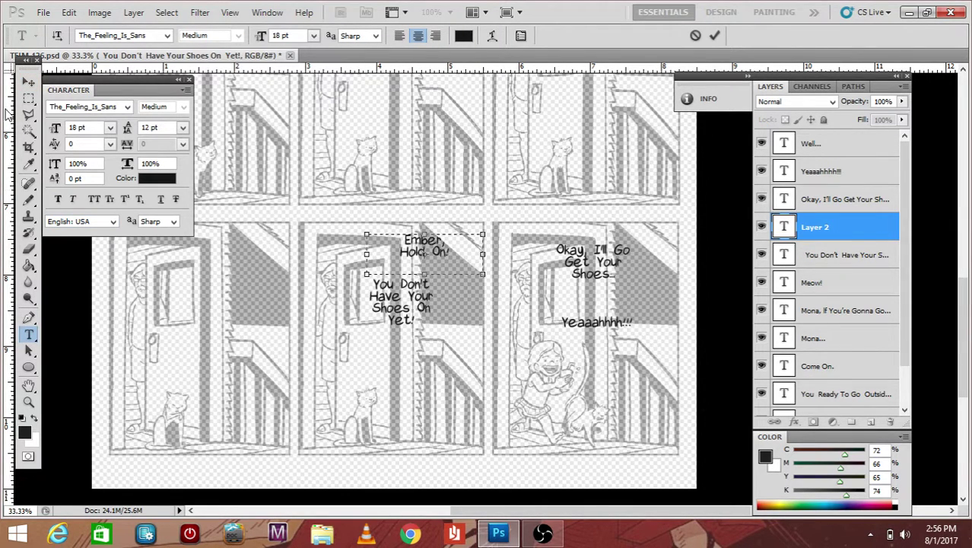
Move the separate "Ember, Hold On!" text over the top of the door, up and left of the "You Don't Have Your Shoes On Yet!" dialogue
click(27, 83)
drag(407, 248, 365, 244)
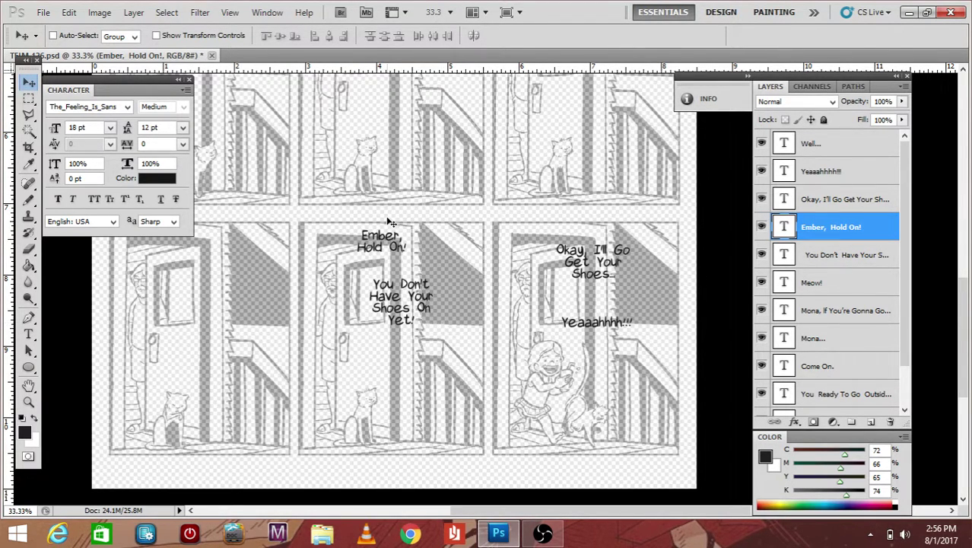
drag(393, 245, 387, 255)
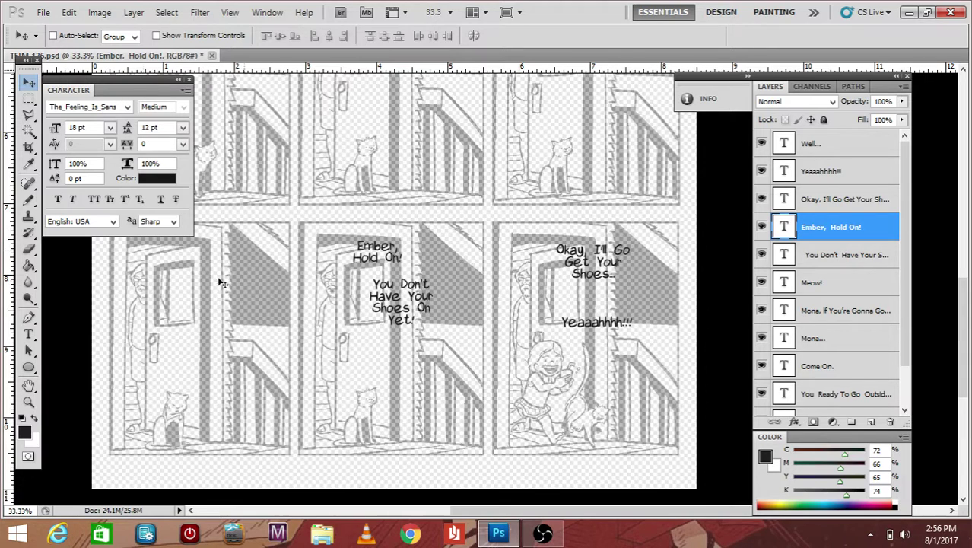
Break the upper dialogue in the bottom row's third panel into the lines "Okay, / I'll Go / Get Your / Shoes..."
click(28, 334)
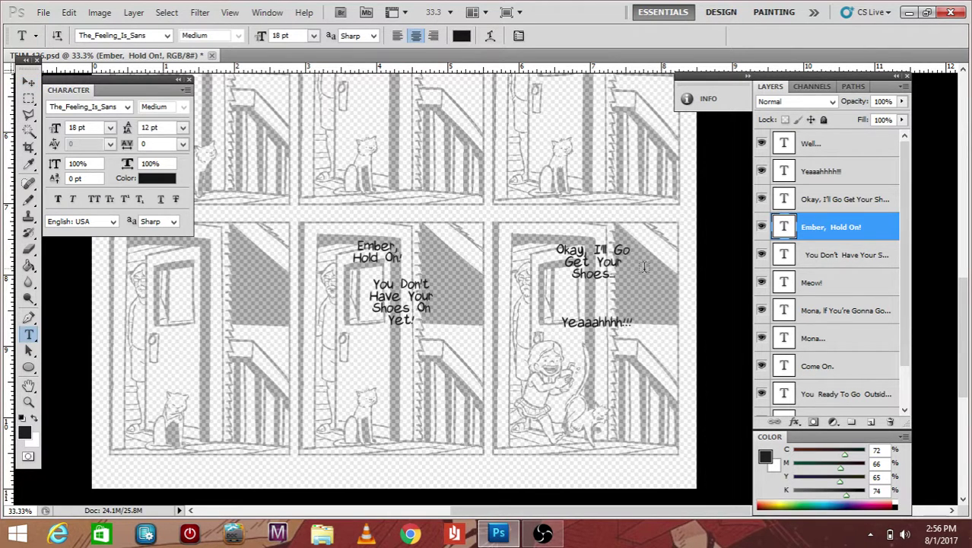
click(609, 249)
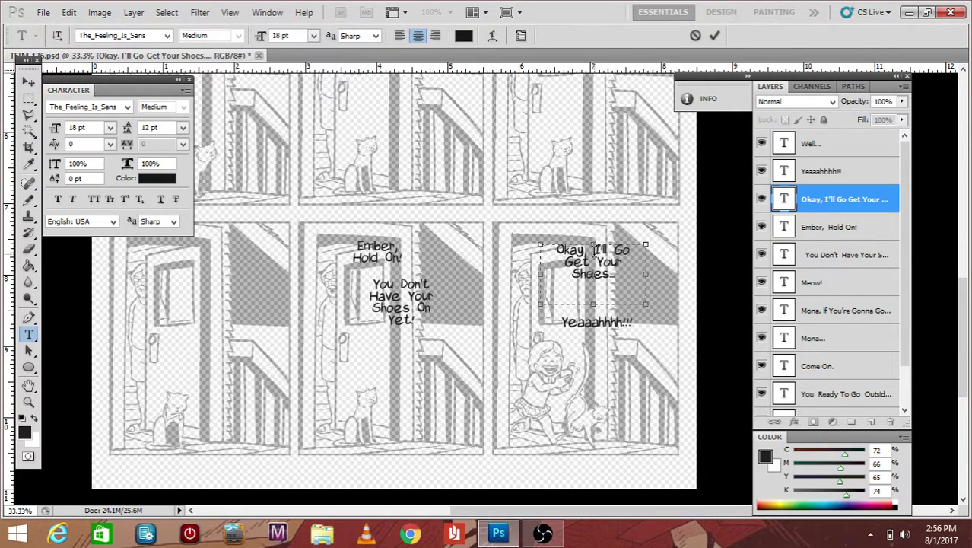
key(Return)
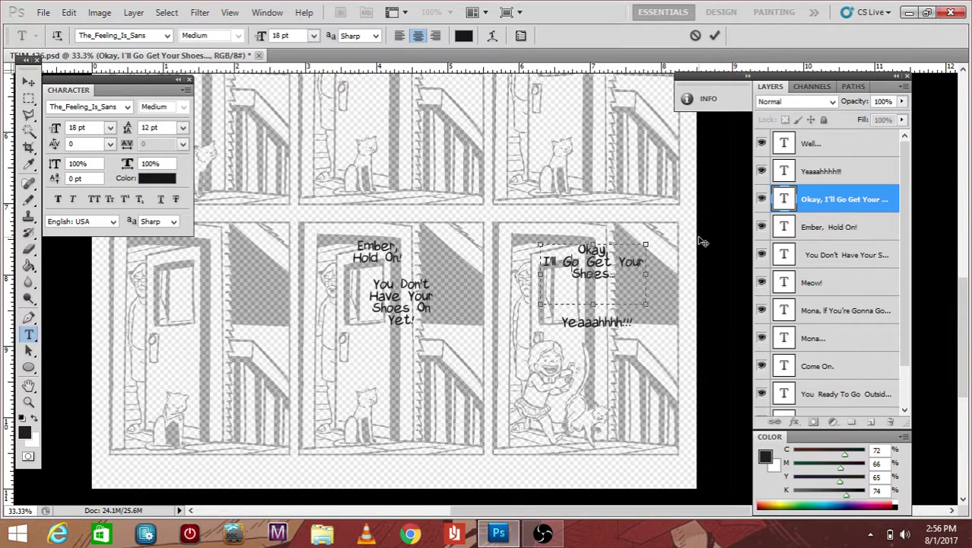
key(Return)
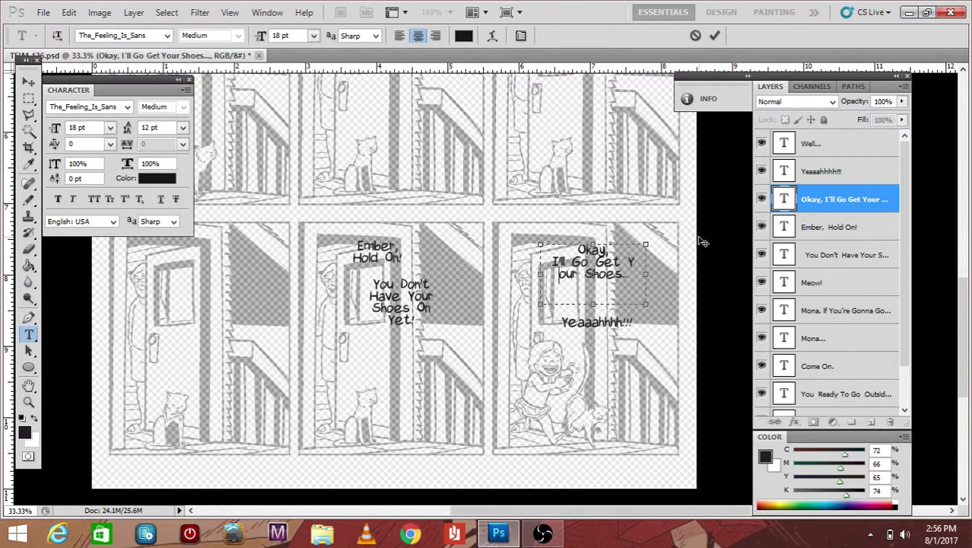
key(BackSpace)
key(Left)
key(Return)
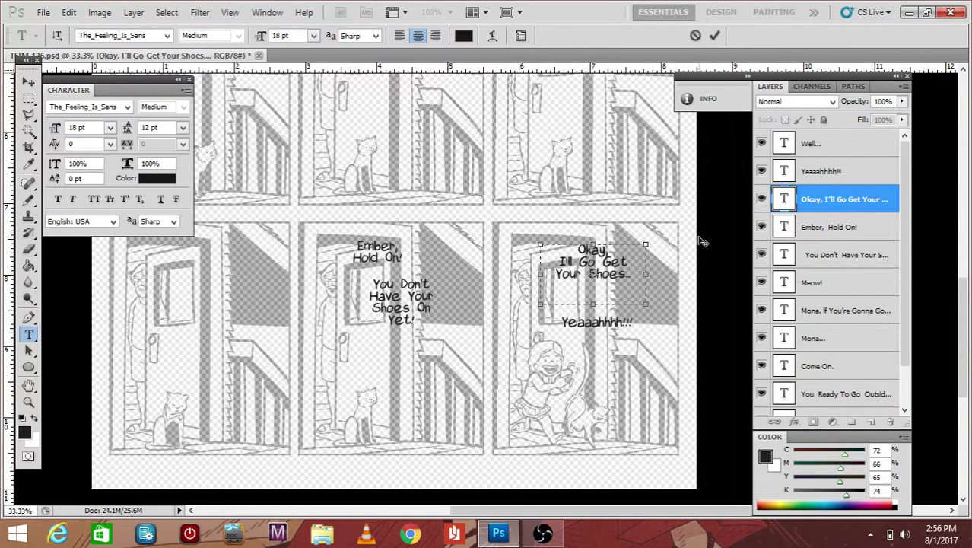
key(Return)
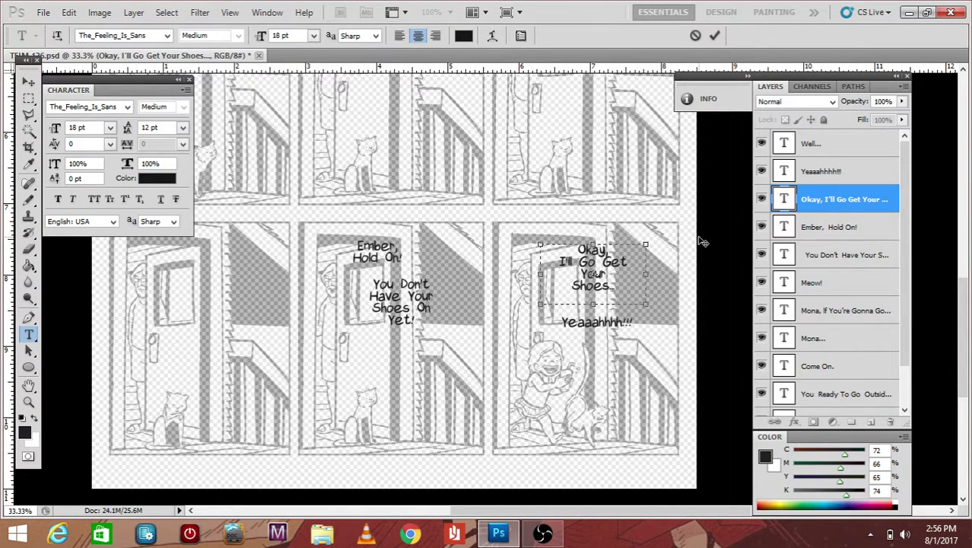
key(Return)
key(BackSpace)
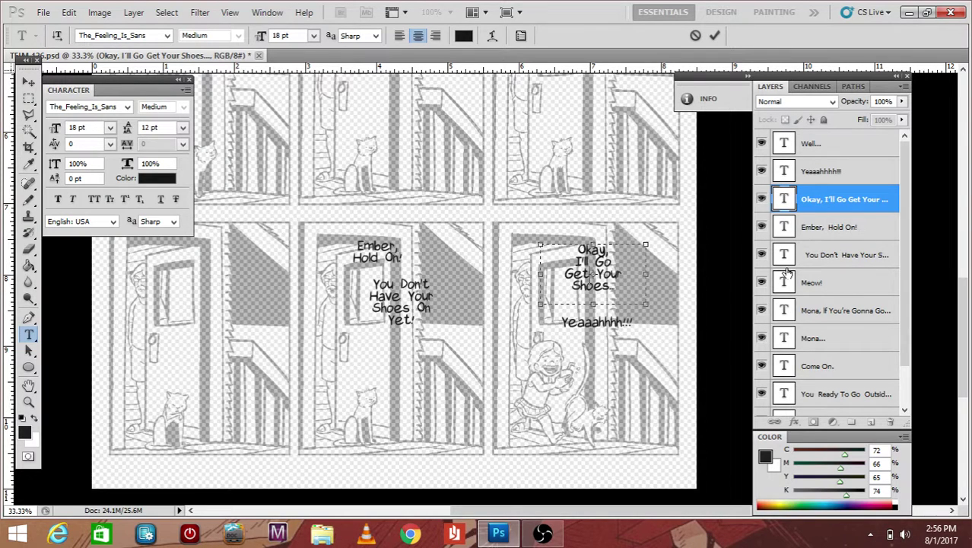
Set the whole "Okay, I'll Go Get Your Shoes..." dialogue to 13 pt leading and Optical kerning
drag(629, 290, 535, 218)
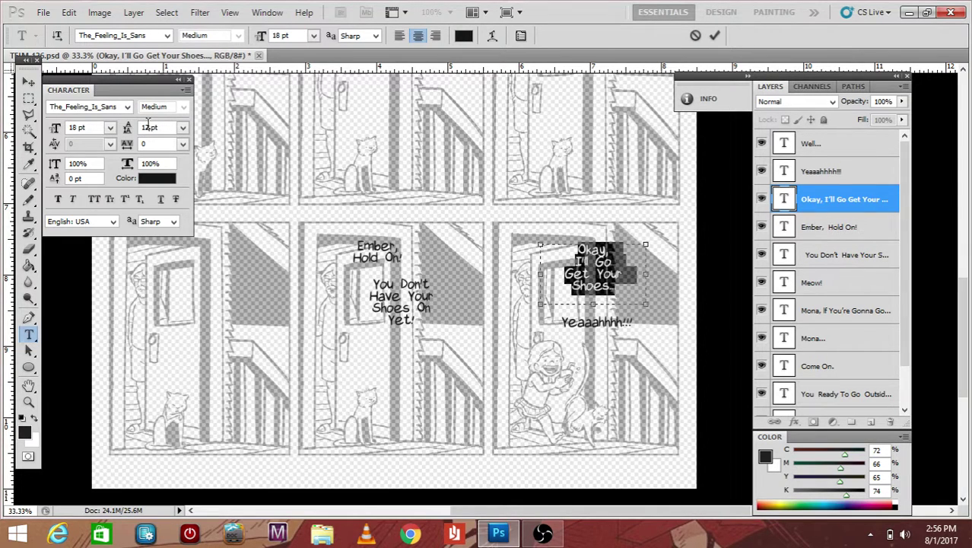
scroll(182, 129, up, 1)
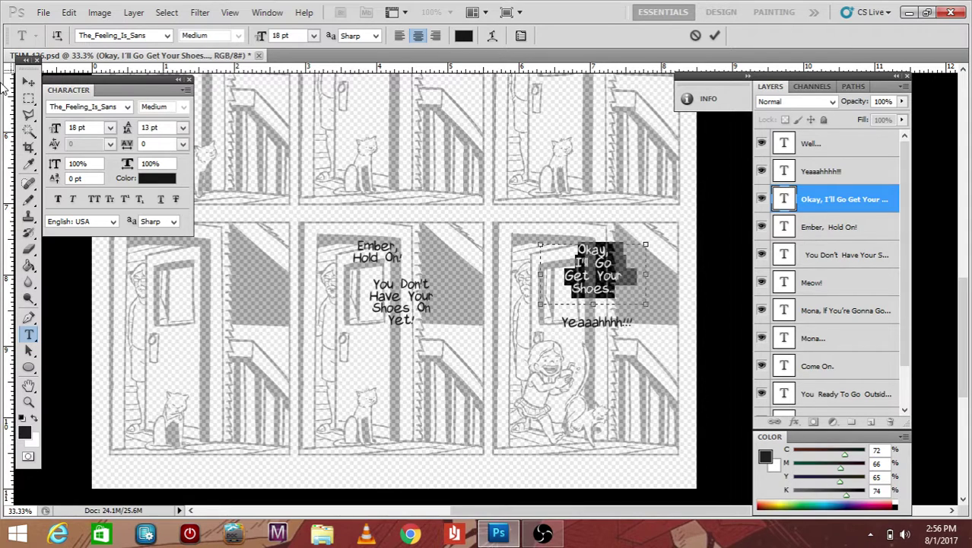
click(109, 146)
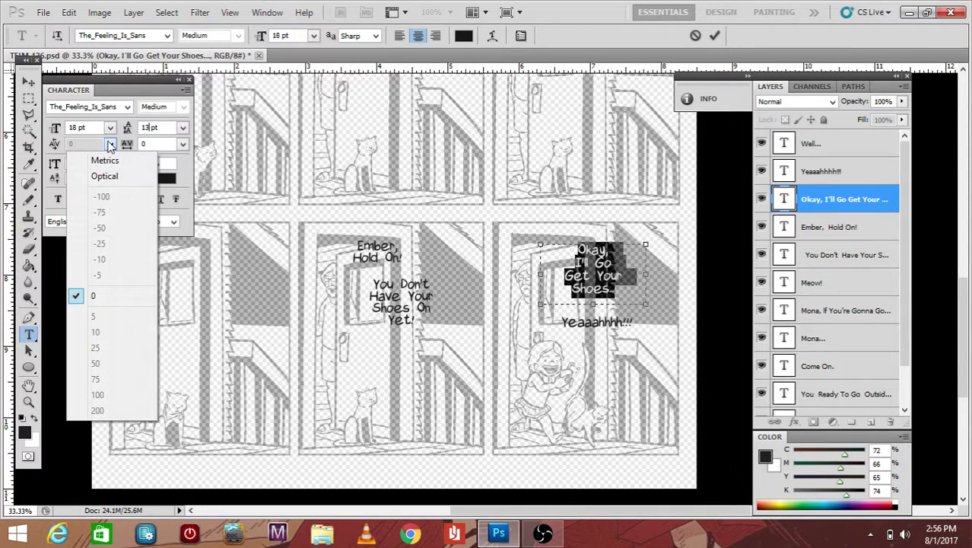
click(109, 176)
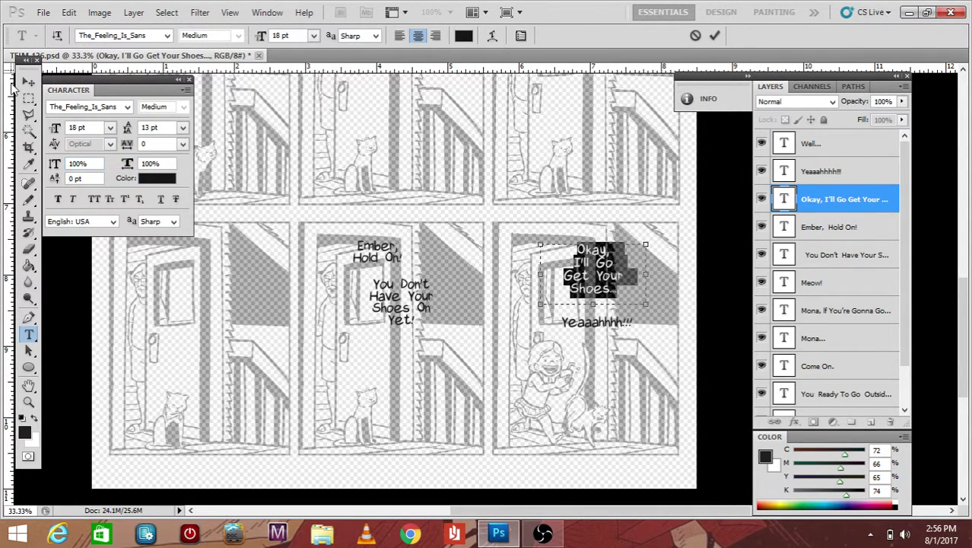
click(29, 81)
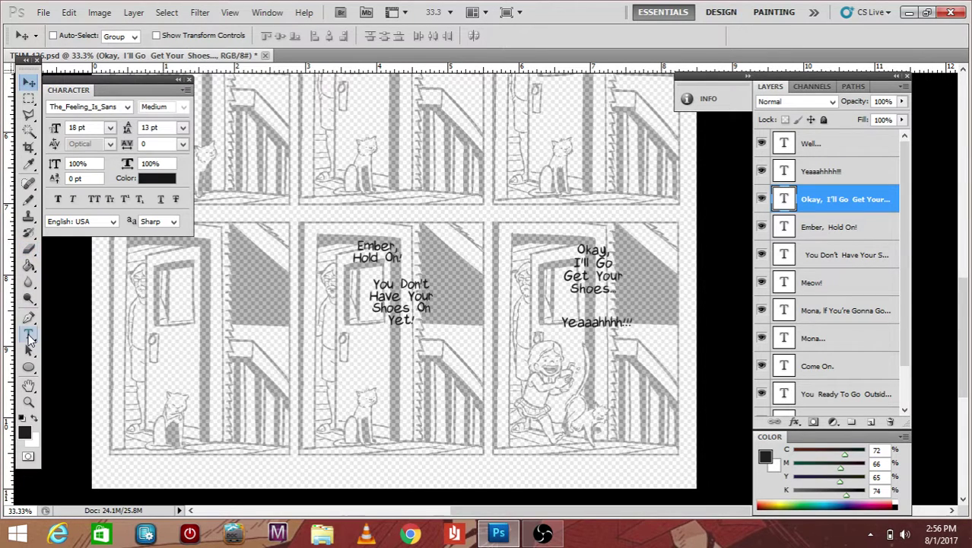
Apply Optical kerning to the "Yeaaahhhh!!!" text in the bottom row's third panel
click(29, 334)
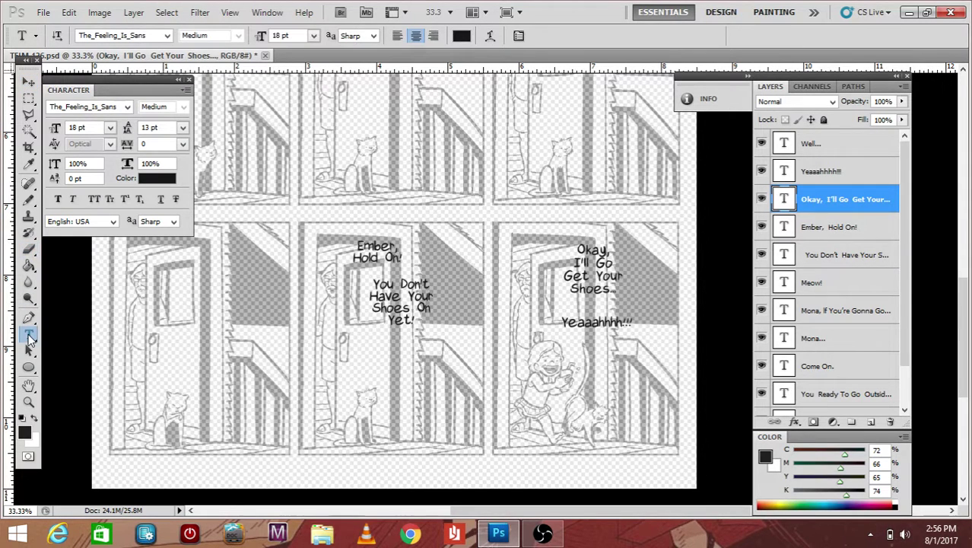
double_click(592, 317)
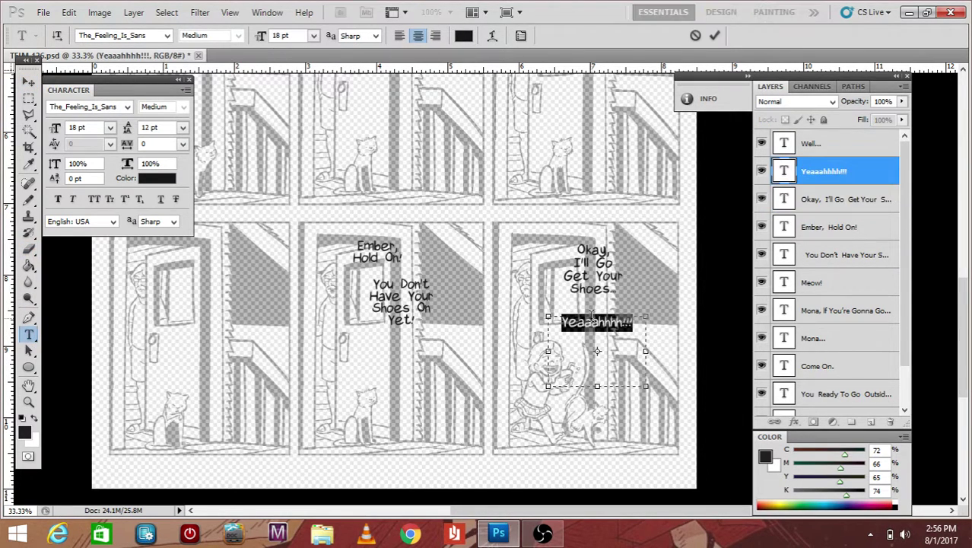
click(110, 144)
click(116, 177)
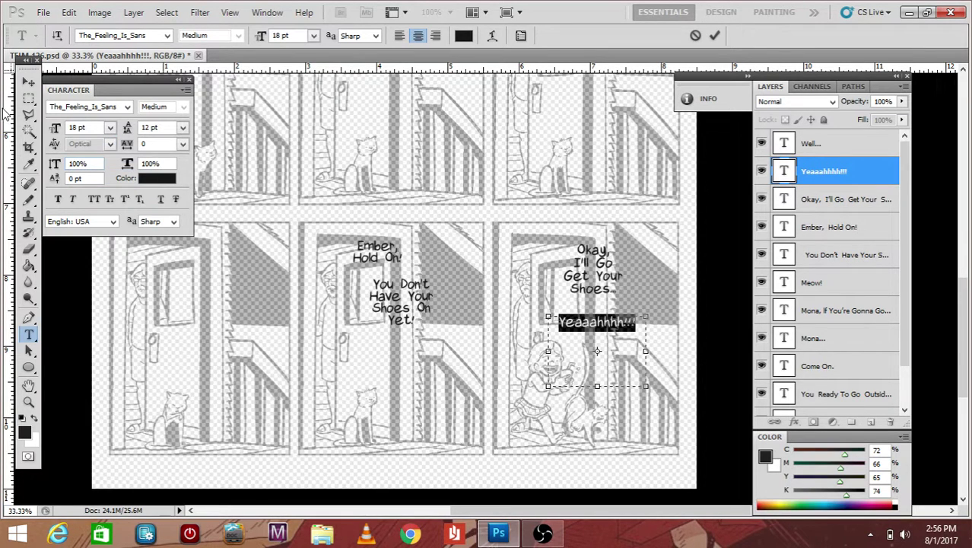
click(28, 82)
Remove the blank line above "You Don't Have Your Shoes On Yet!" in the bottom row's second panel
click(28, 334)
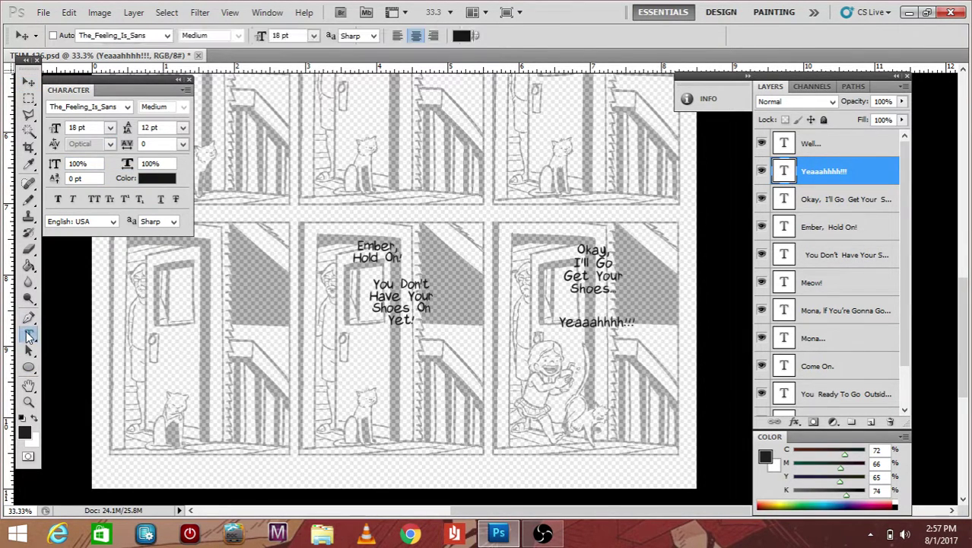
double_click(419, 307)
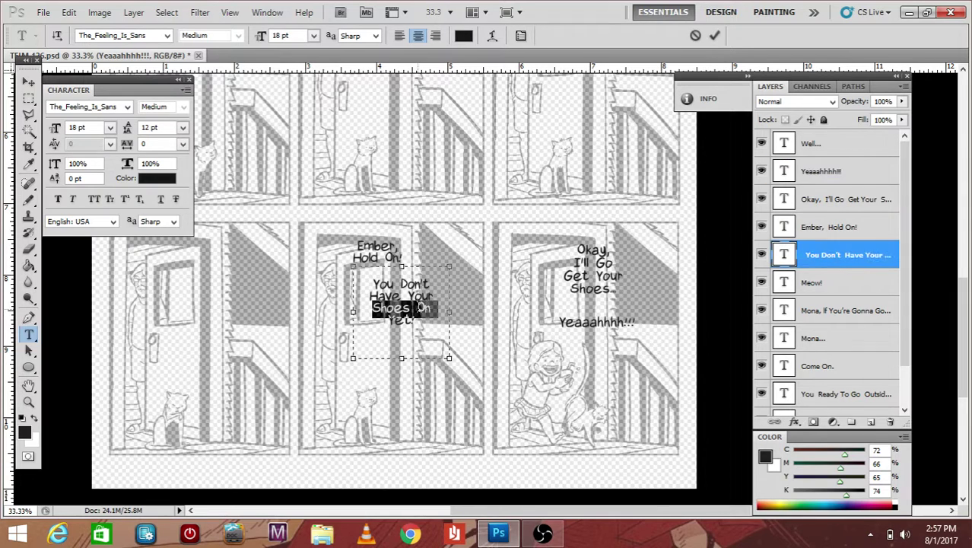
key(ctrl+a)
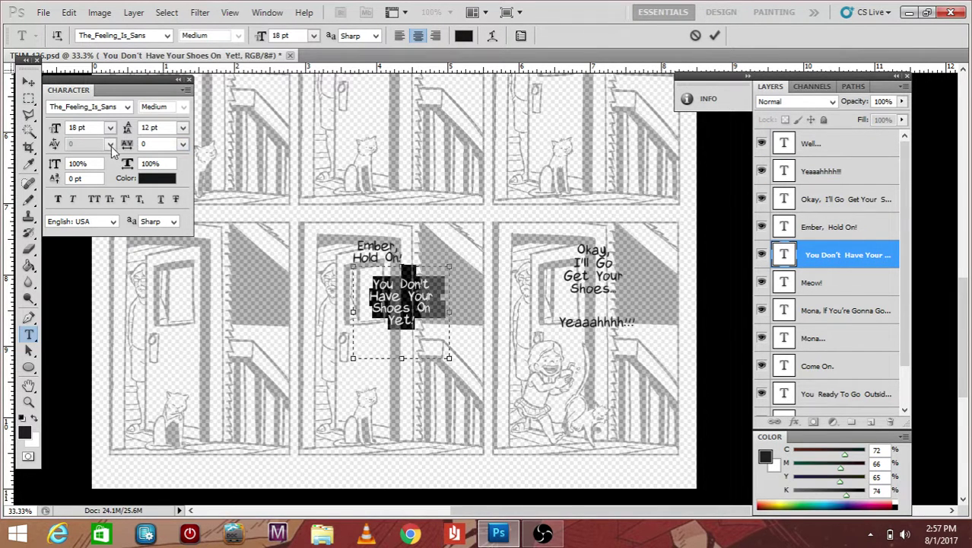
click(371, 274)
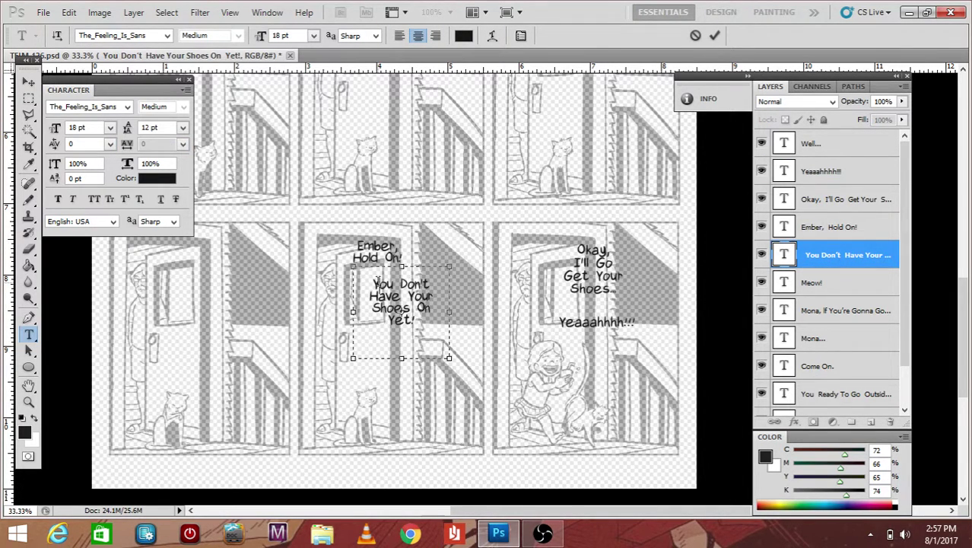
double_click(376, 284)
click(375, 283)
key(BackSpace)
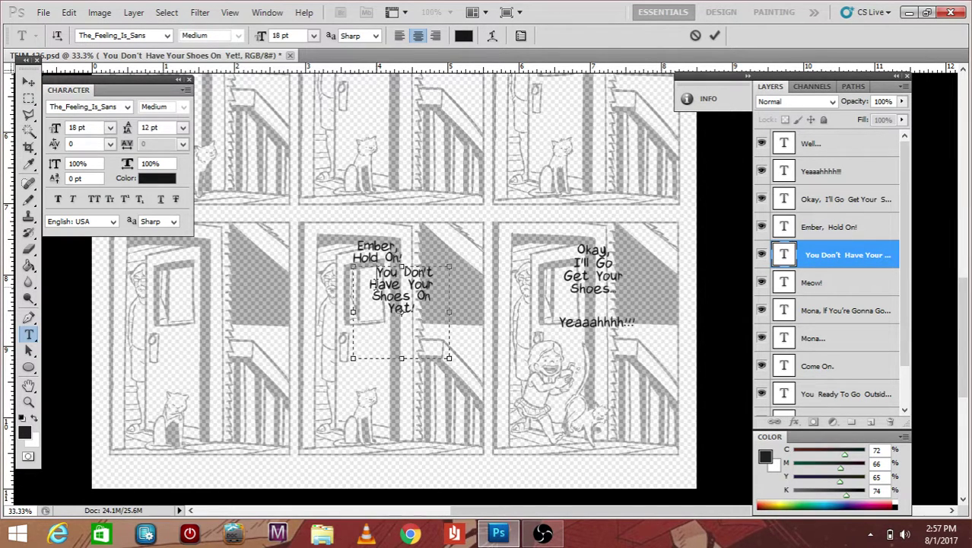
Apply Optical kerning to "You Don't Have Your Shoes On Yet!" and move it slightly down and right, clear of "Ember, Hold On!"
drag(418, 314, 306, 258)
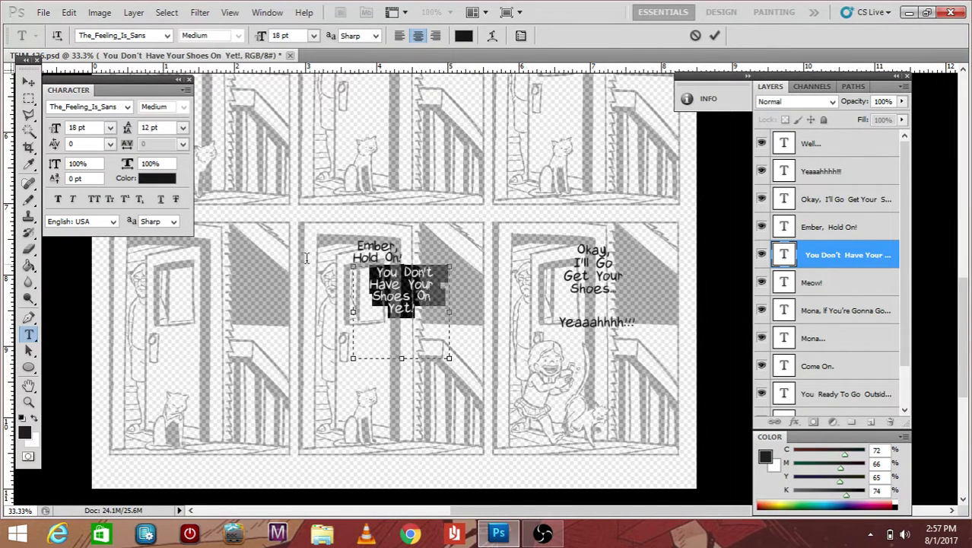
click(110, 144)
click(105, 175)
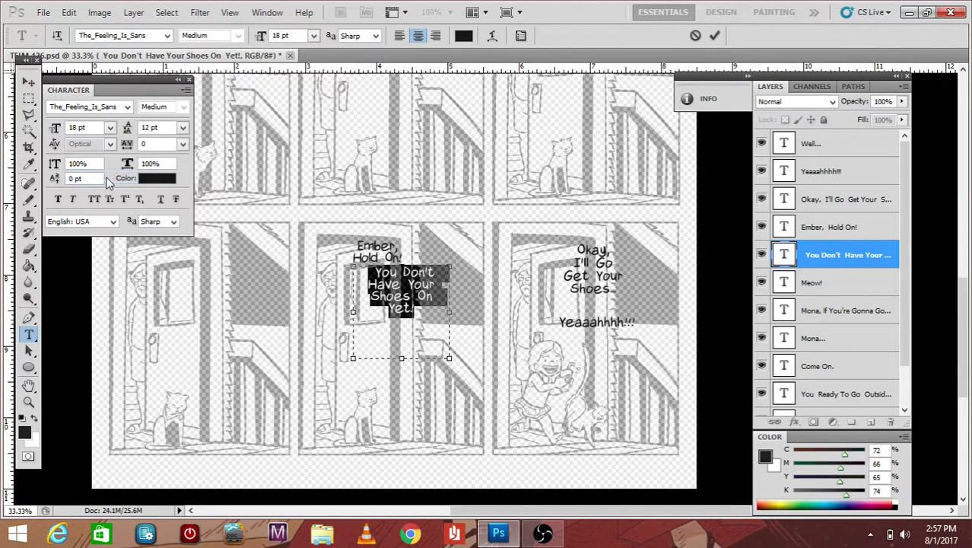
click(28, 82)
drag(403, 269, 410, 295)
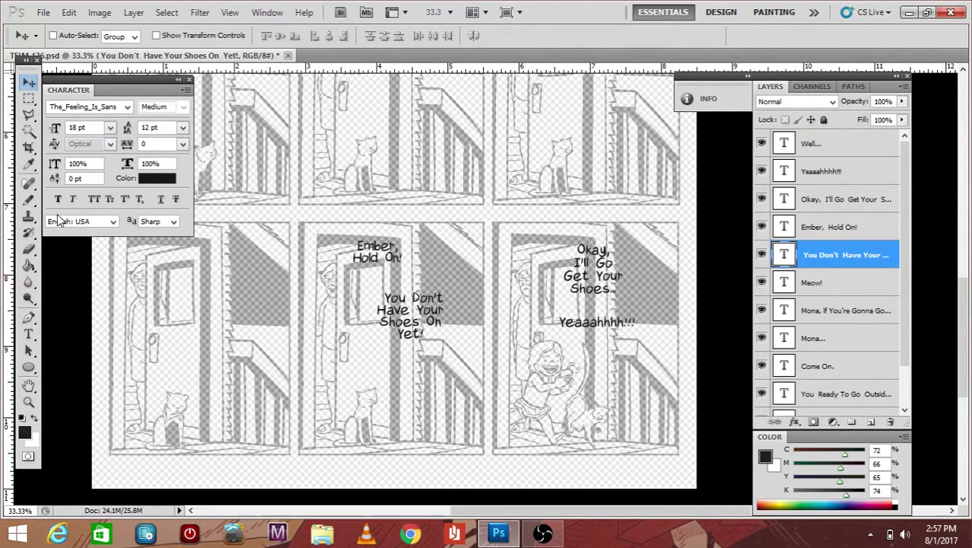
Apply Optical kerning to the "Ember, Hold On!" text in the bottom row's second panel
click(28, 334)
click(388, 249)
key(ctrl+a)
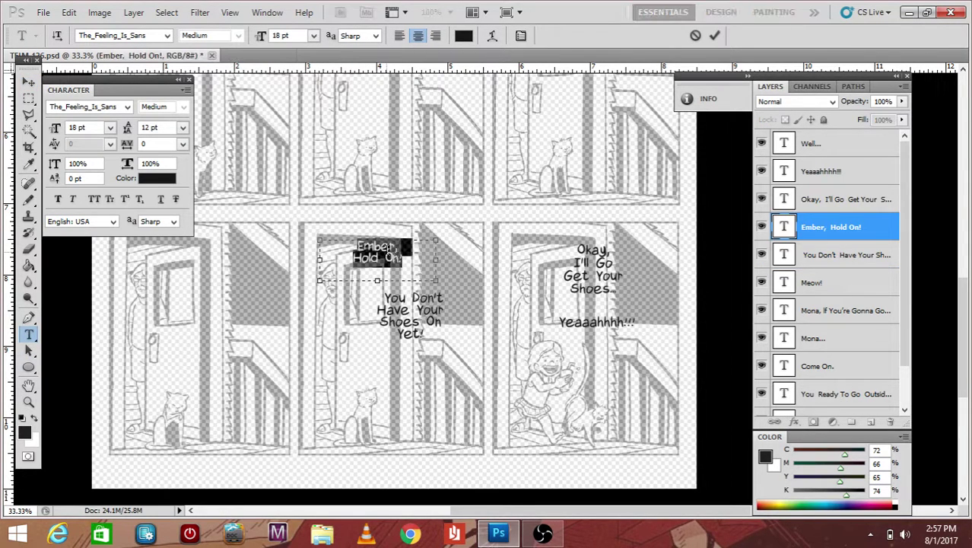
click(111, 144)
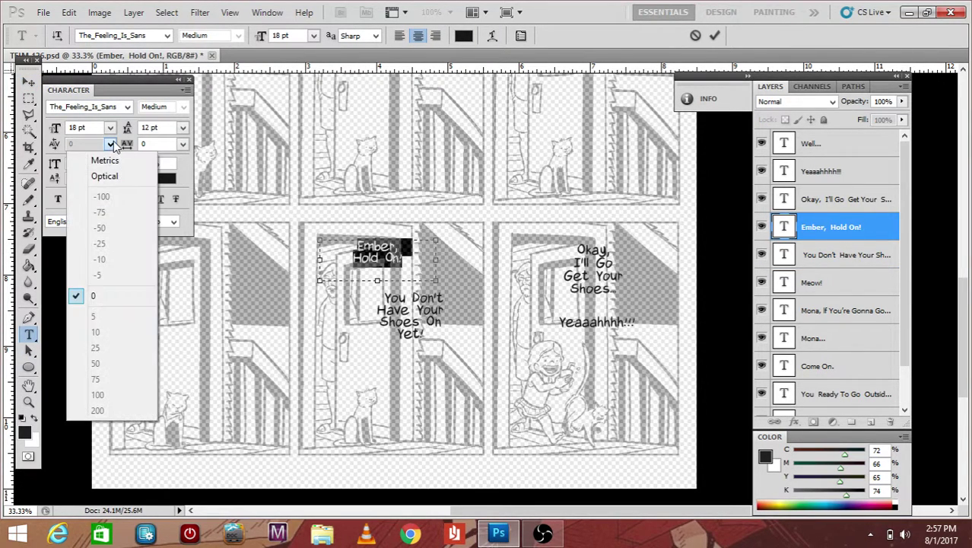
click(113, 176)
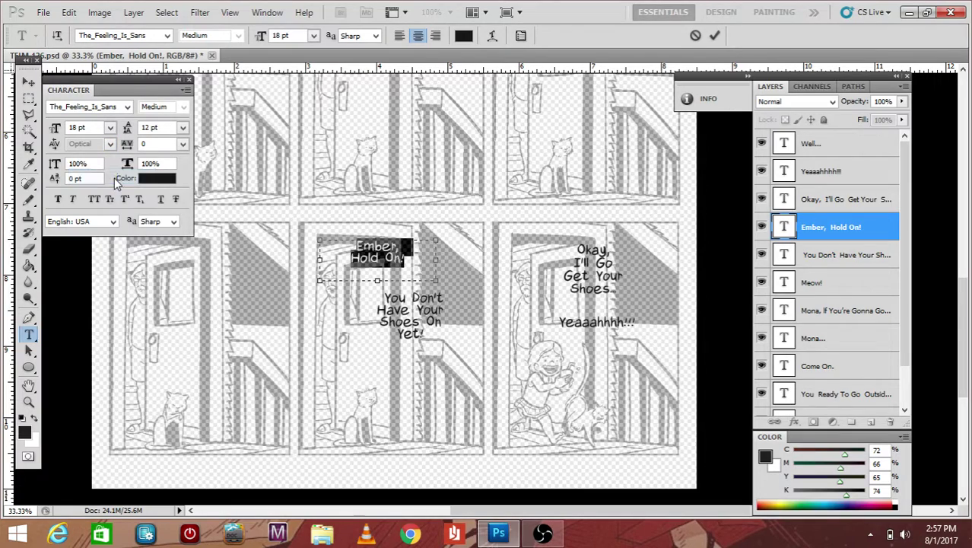
click(28, 82)
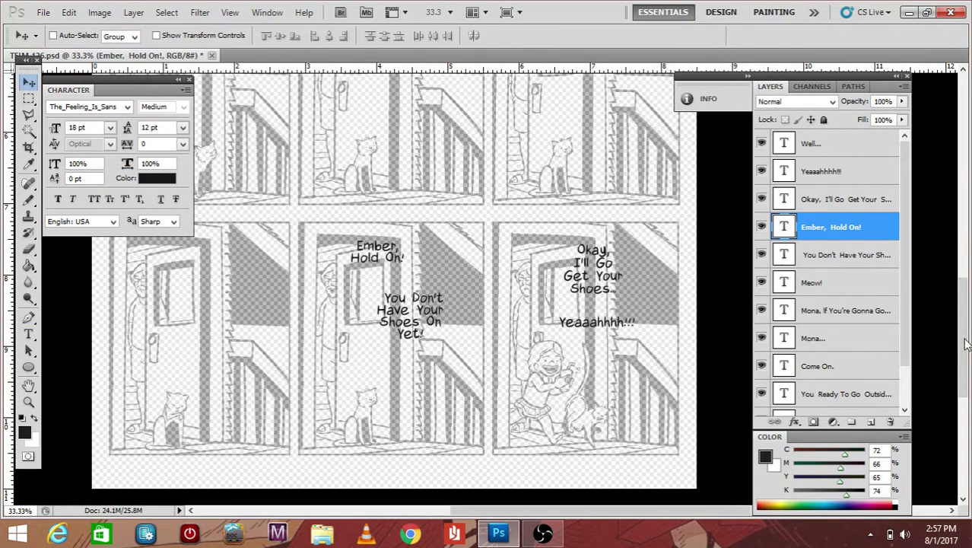
Apply Optical kerning to the whole "Mona, If You're Gonna Go Outside" dialogue in the middle row's third panel
drag(966, 344, 966, 275)
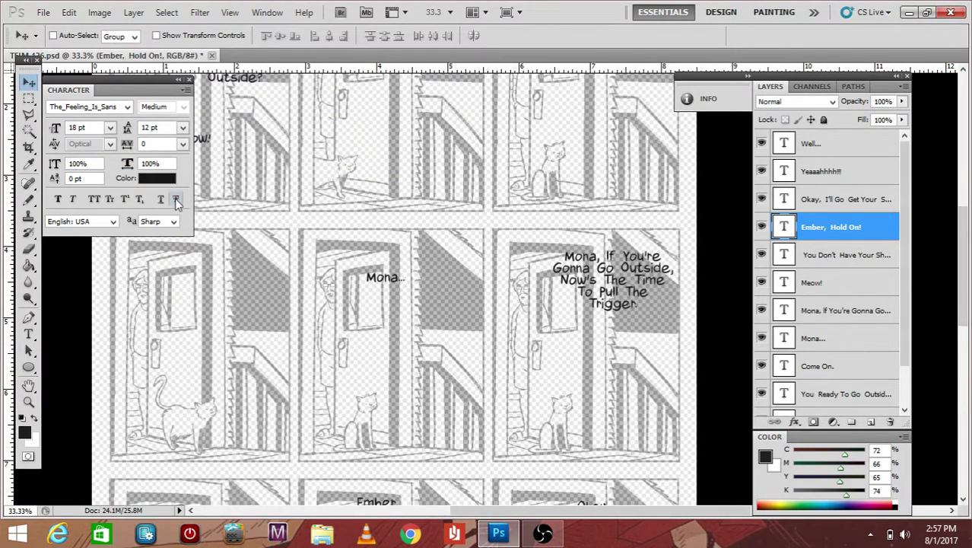
click(28, 333)
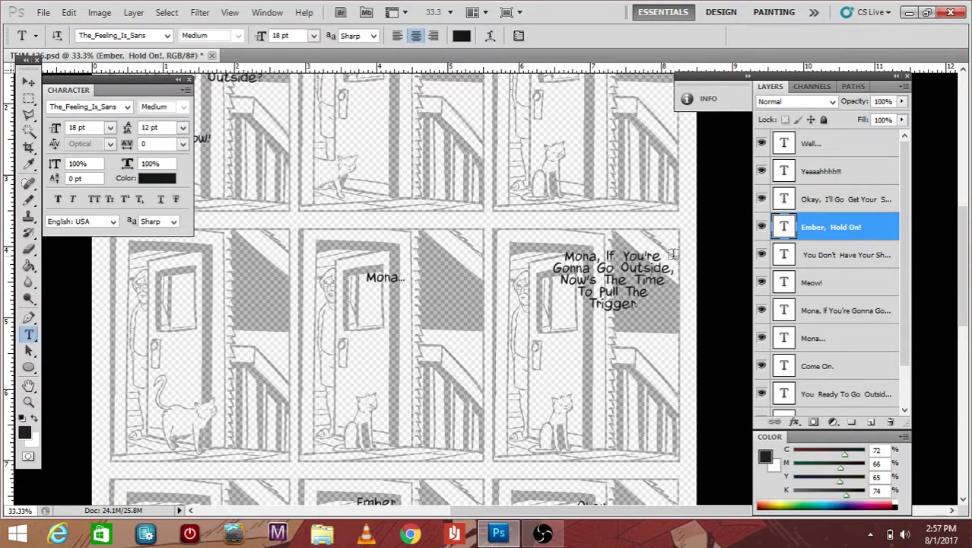
click(615, 259)
key(ctrl+a)
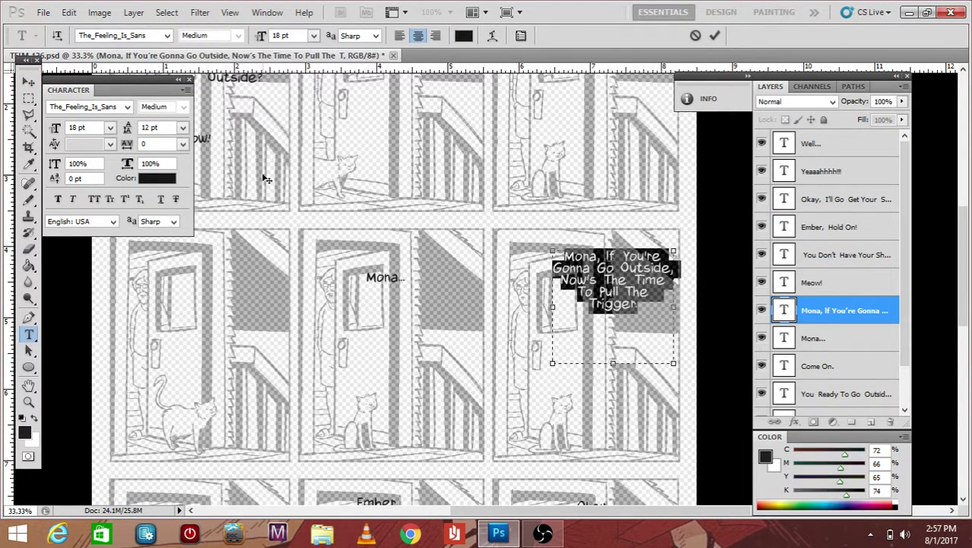
click(110, 143)
click(89, 172)
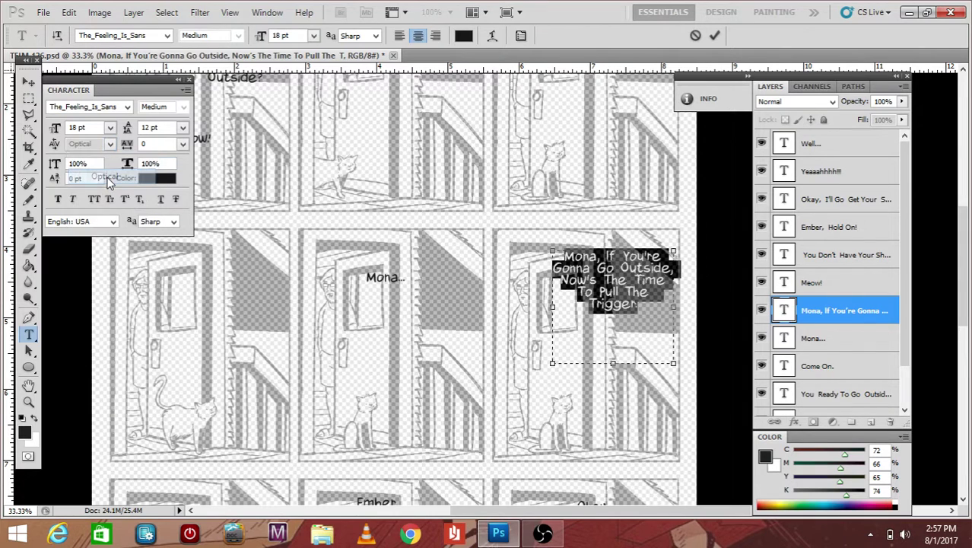
Apply Optical kerning to the "Mona..." text in the middle row's second panel
click(29, 81)
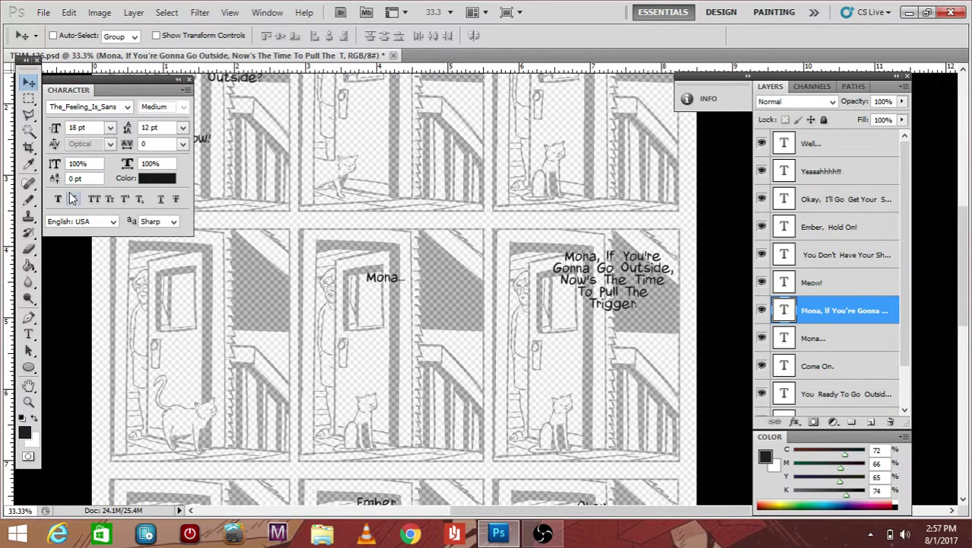
click(29, 334)
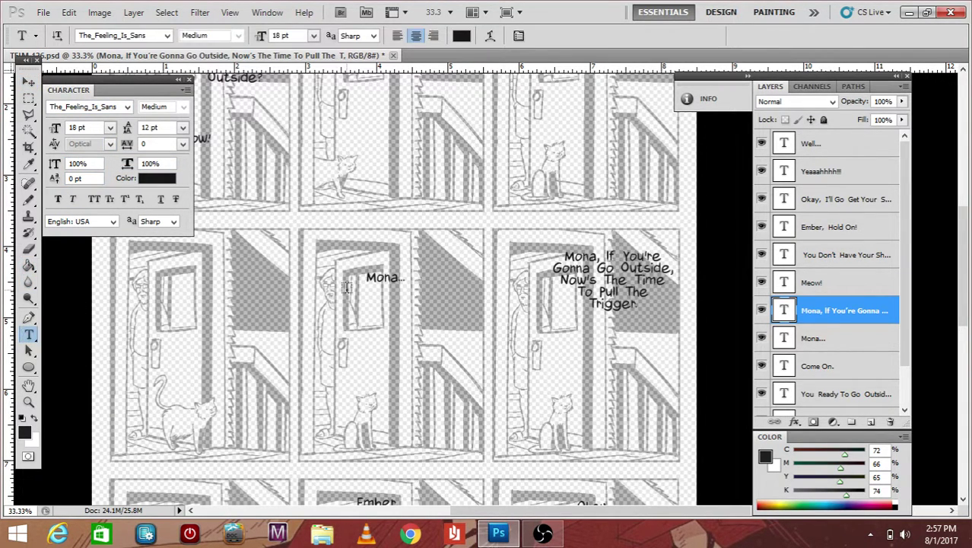
triple_click(380, 280)
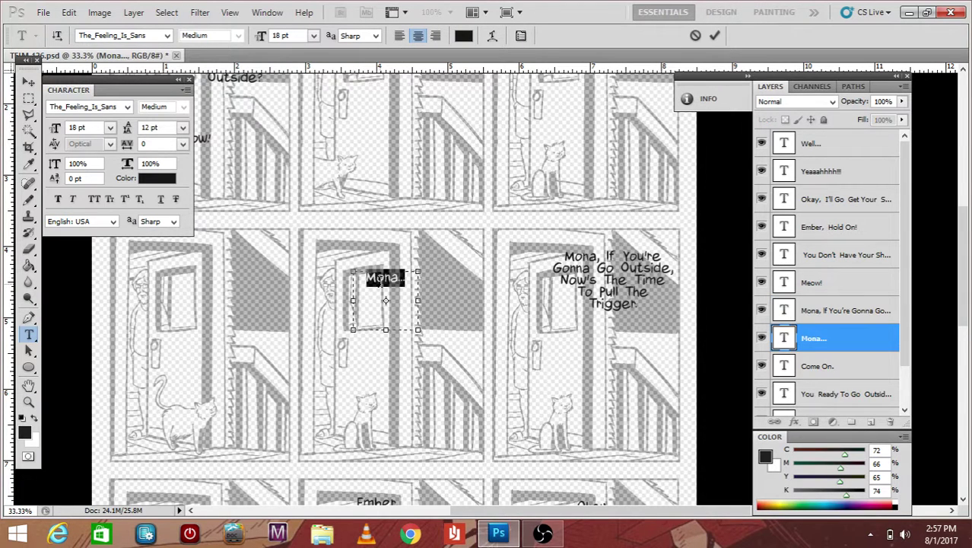
click(111, 144)
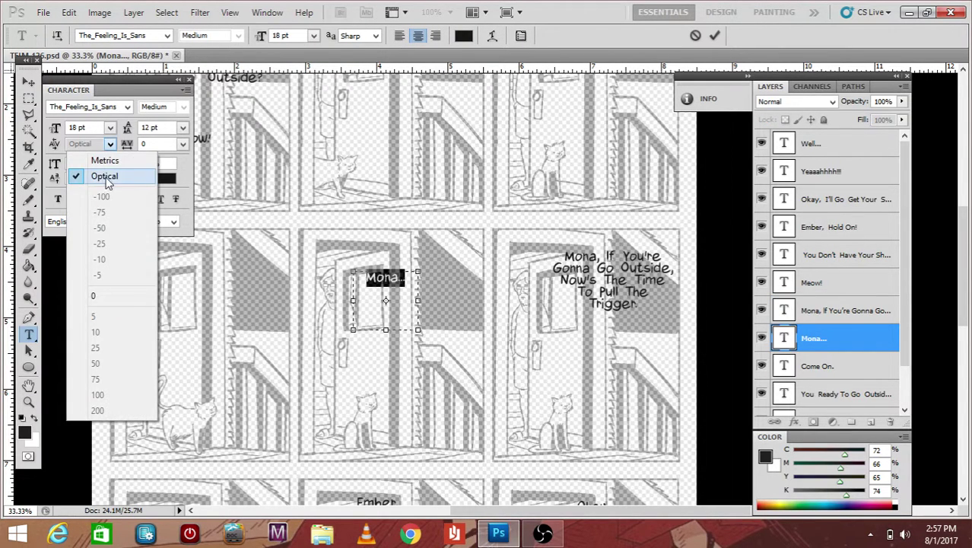
click(107, 172)
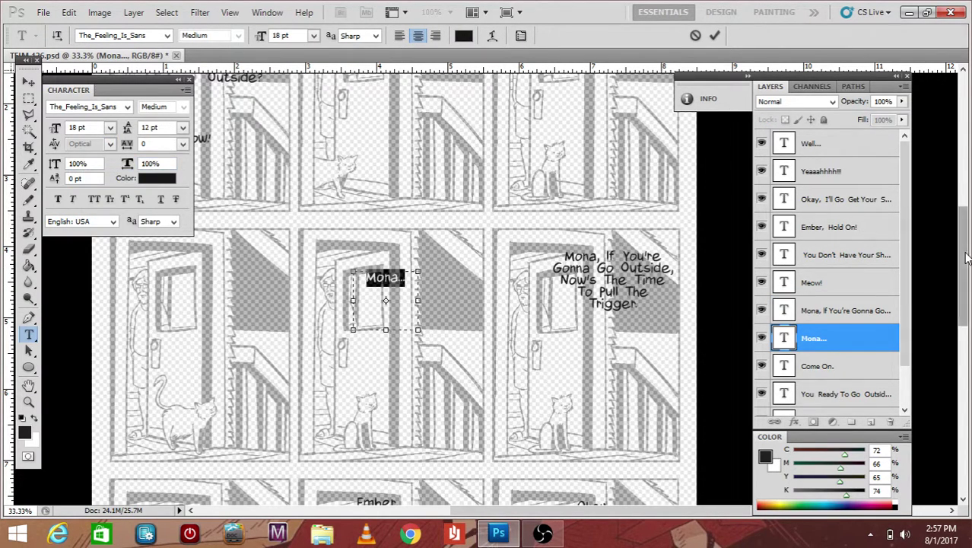
scroll(958, 270, up, 5)
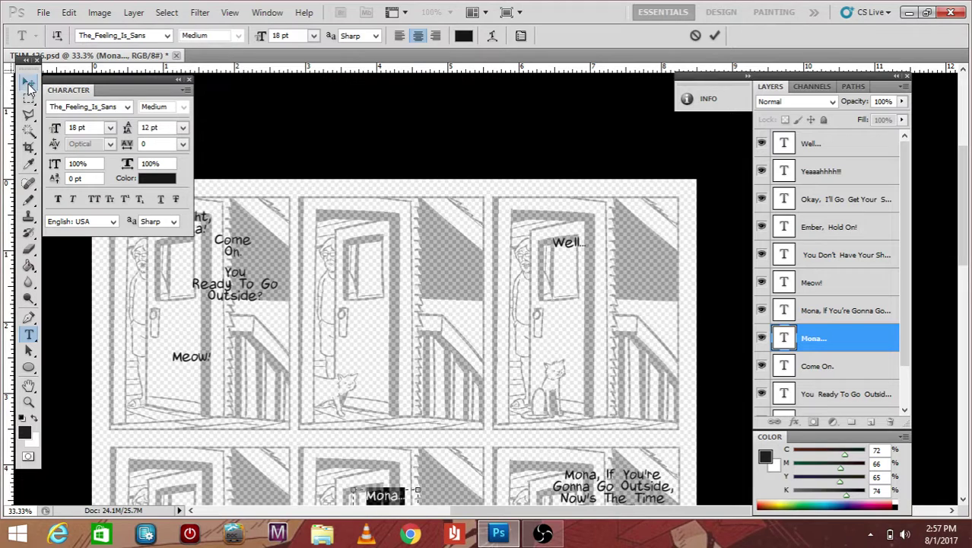
click(28, 81)
Check the kerning setting of the "Well..." text in the top row's third panel
click(28, 335)
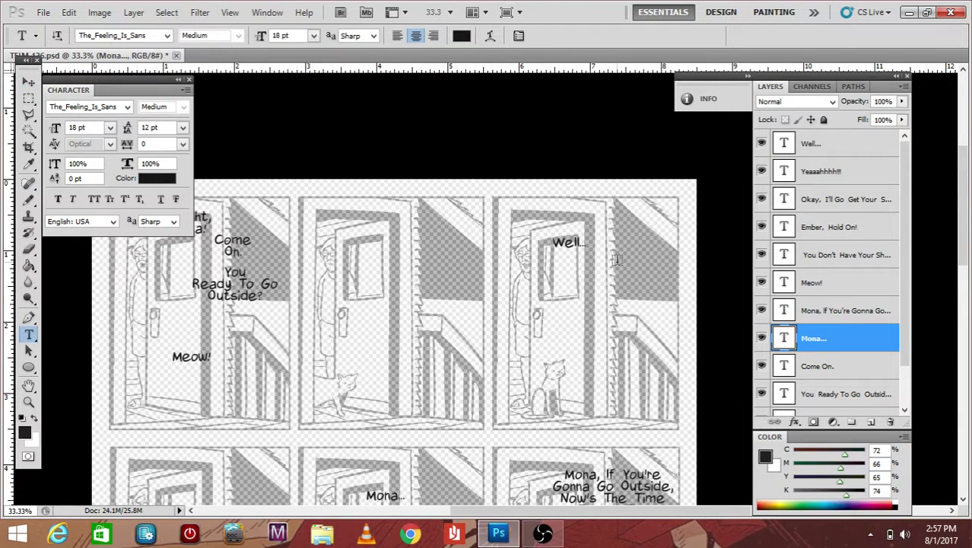
double_click(571, 242)
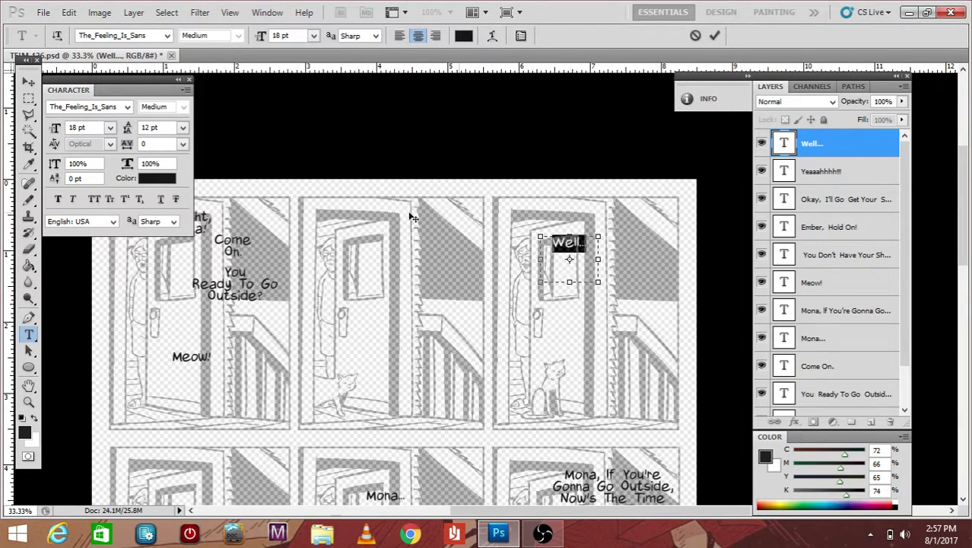
click(28, 83)
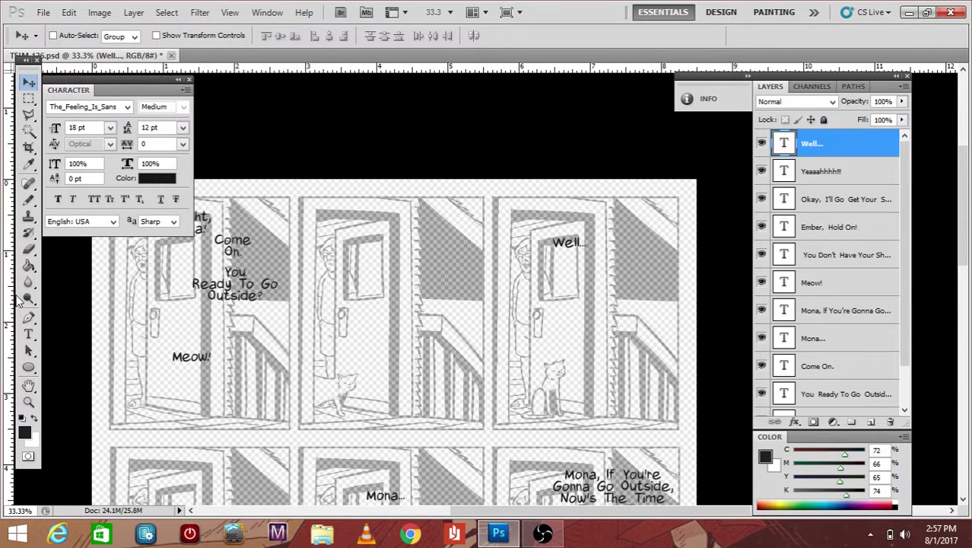
Move the Character settings clear of the page's first comic panel and apply Optical kerning to the whole "Alright, Mona!" text
drag(150, 78, 496, 112)
click(28, 335)
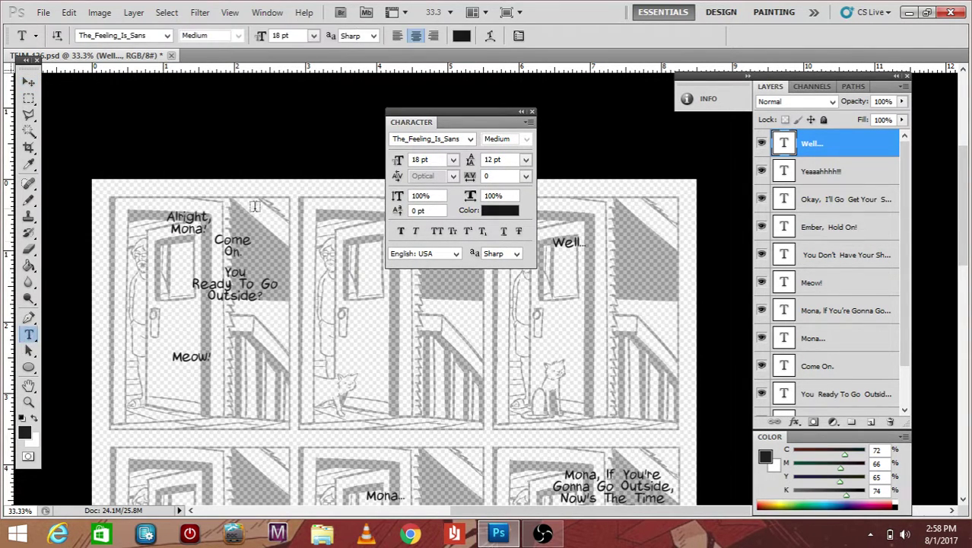
double_click(182, 231)
key(ctrl+a)
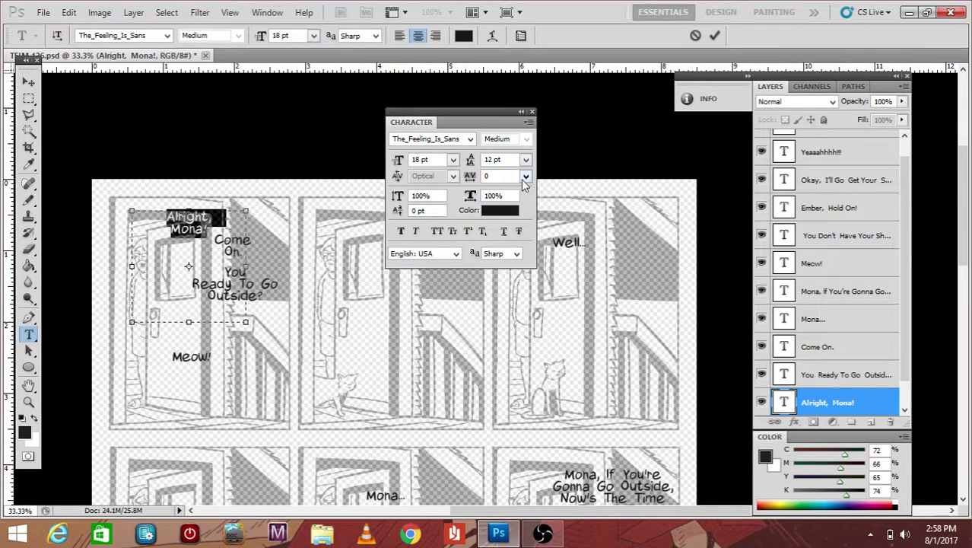
click(452, 176)
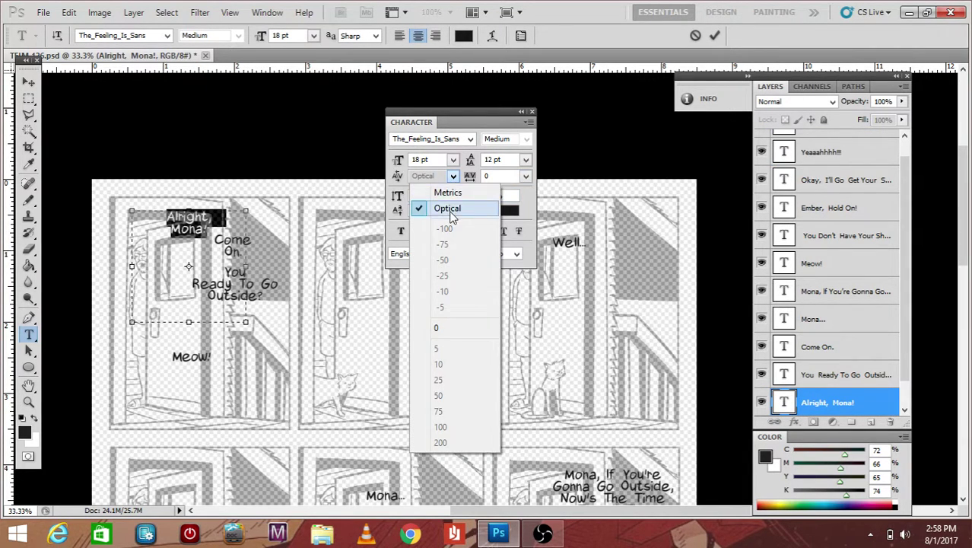
click(445, 206)
click(29, 82)
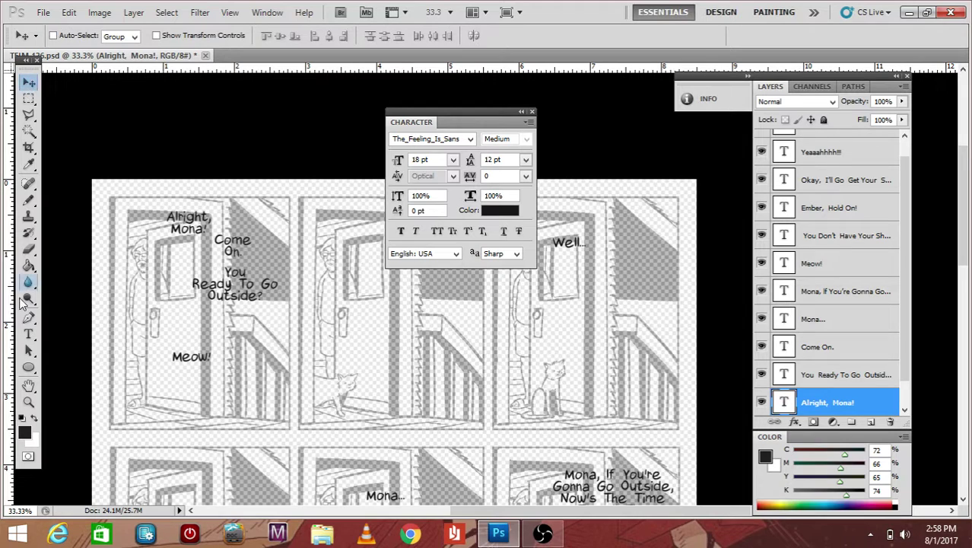
Apply Optical kerning to the whole "Come On." text in the top row's first panel
click(28, 335)
click(225, 257)
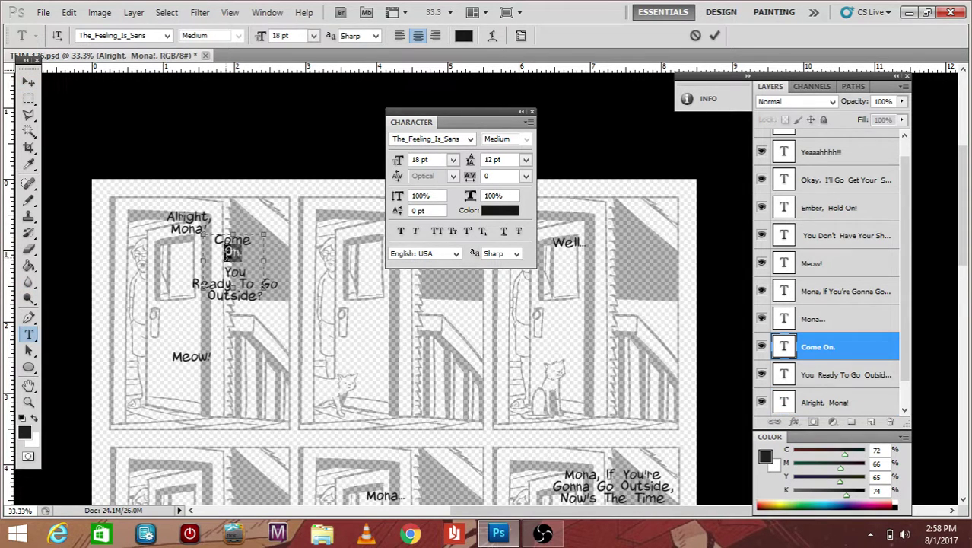
key(ctrl+a)
click(455, 177)
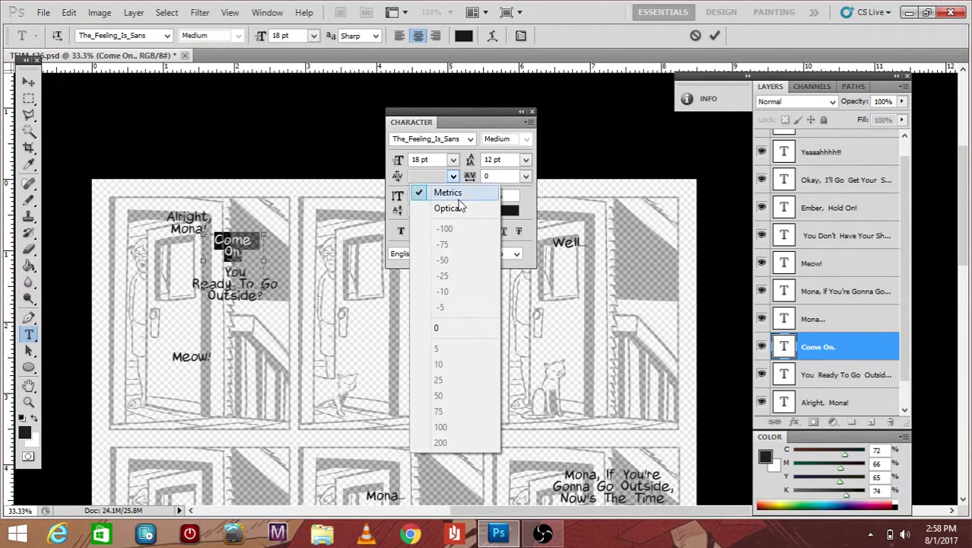
click(458, 209)
click(25, 83)
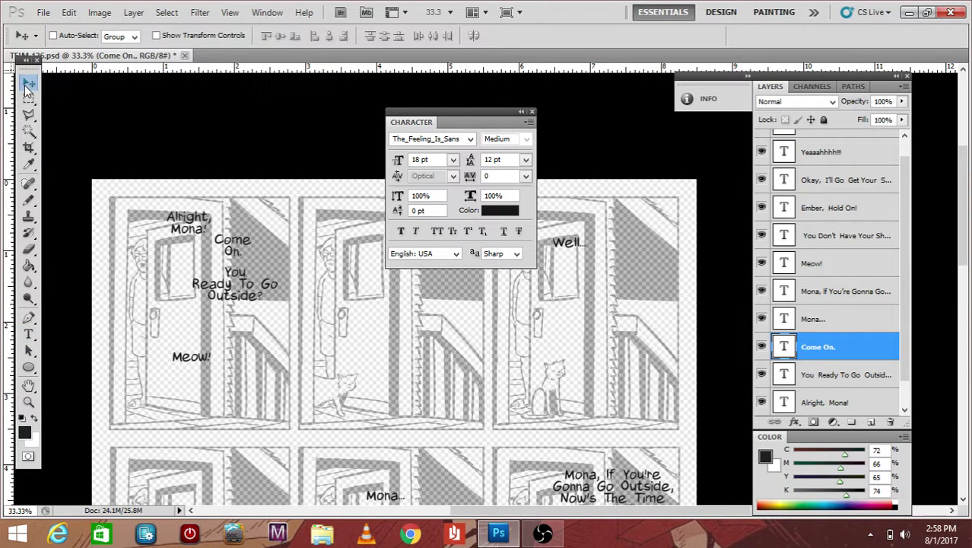
Apply Optical kerning to "You Ready To Go Outside?" in the top row's first panel and enlarge its text box down and to the right
click(28, 335)
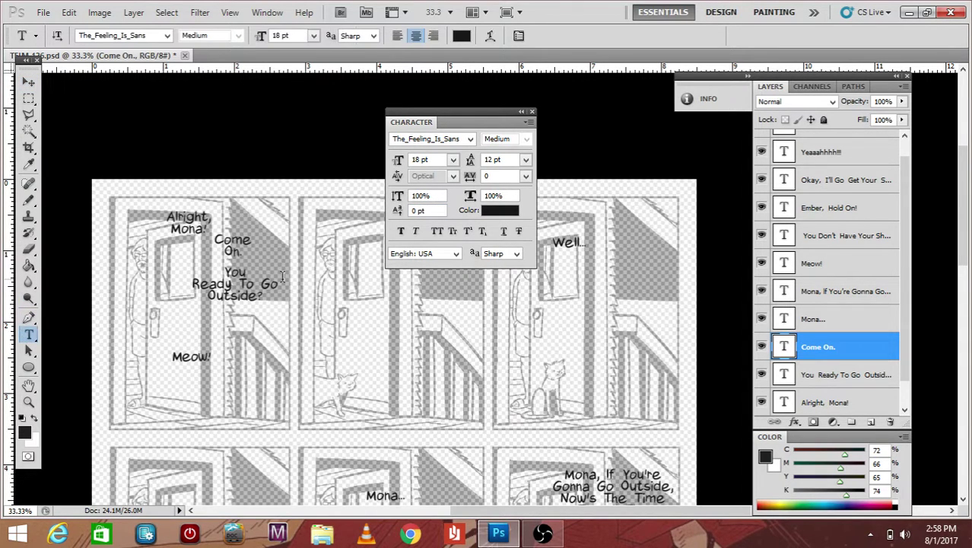
click(217, 304)
key(ctrl+a)
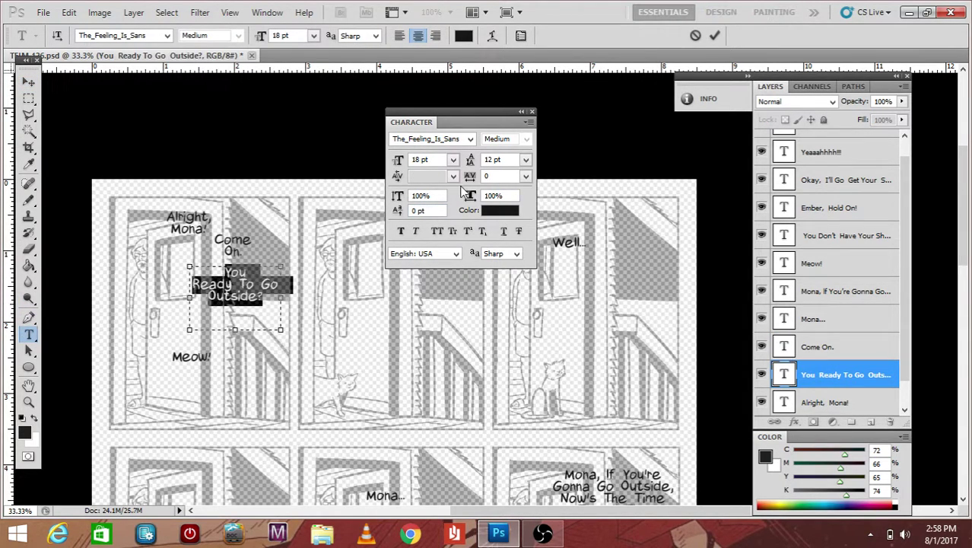
click(453, 176)
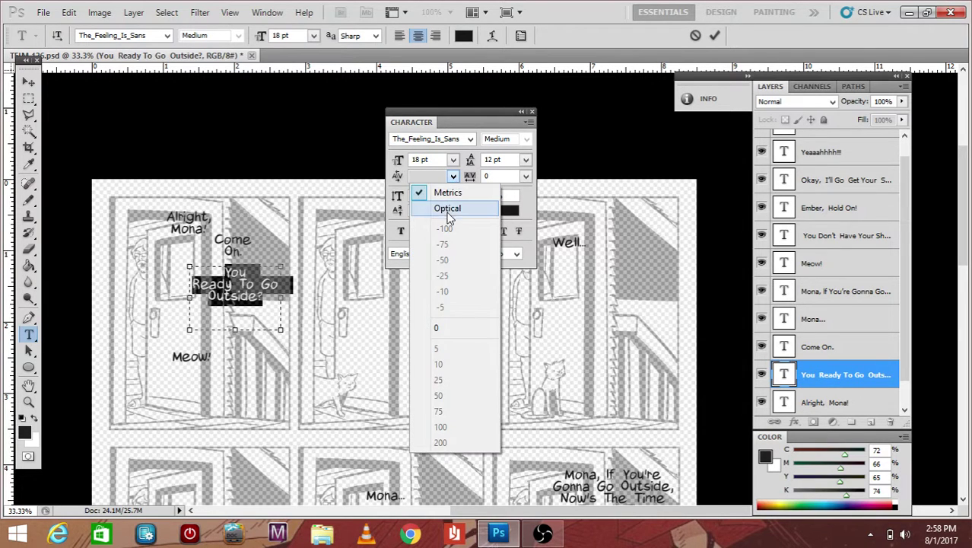
click(445, 202)
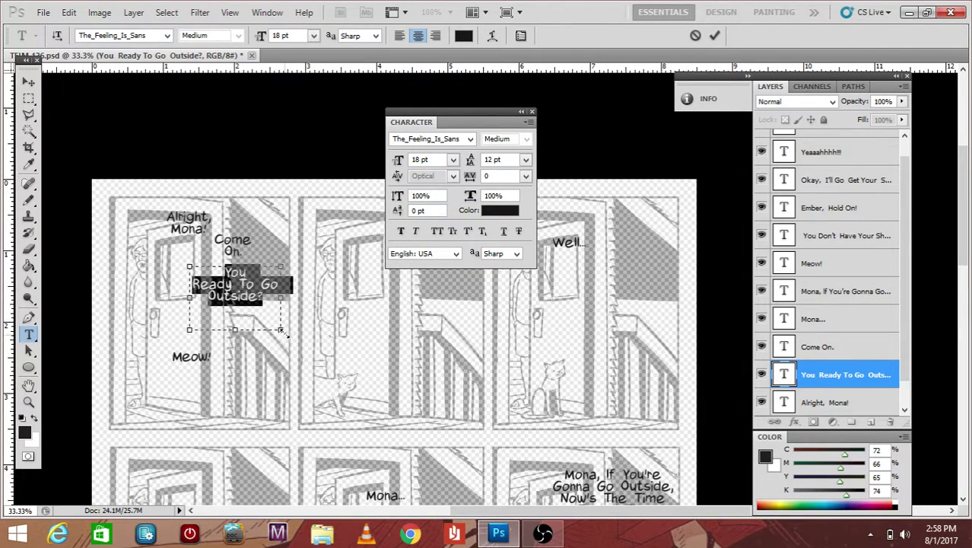
drag(283, 332, 307, 362)
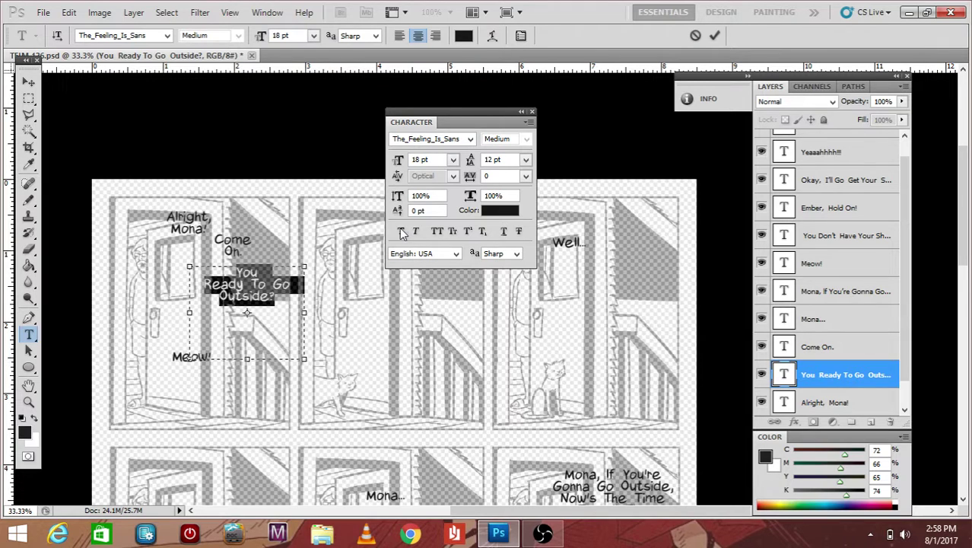
click(29, 81)
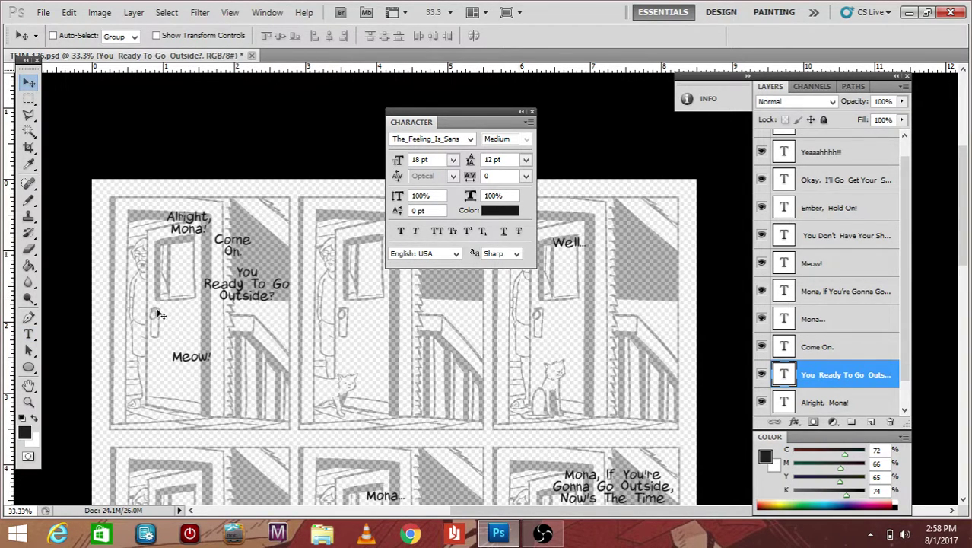
Apply Optical kerning to the "Meow!" text in the top row's first panel and close the Character settings
click(28, 334)
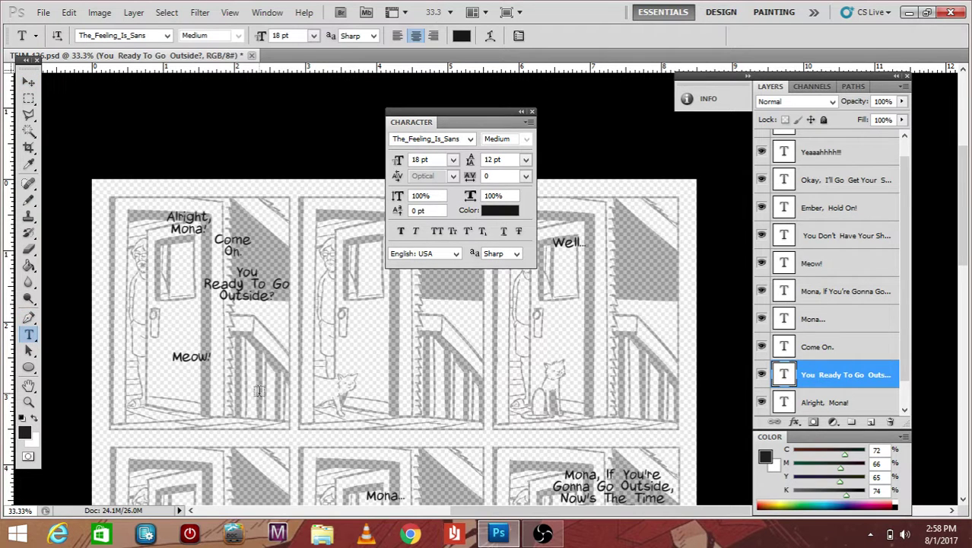
double_click(199, 351)
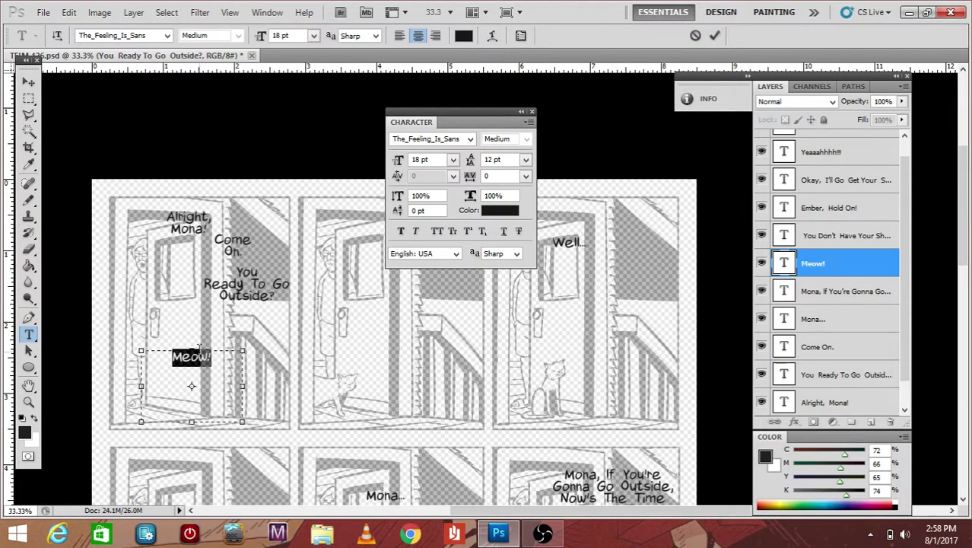
click(452, 178)
click(423, 204)
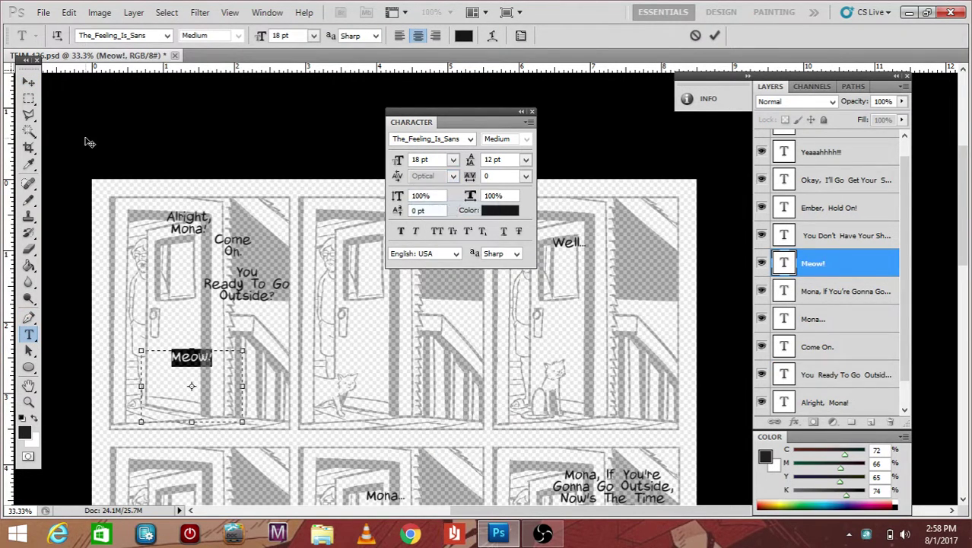
click(28, 82)
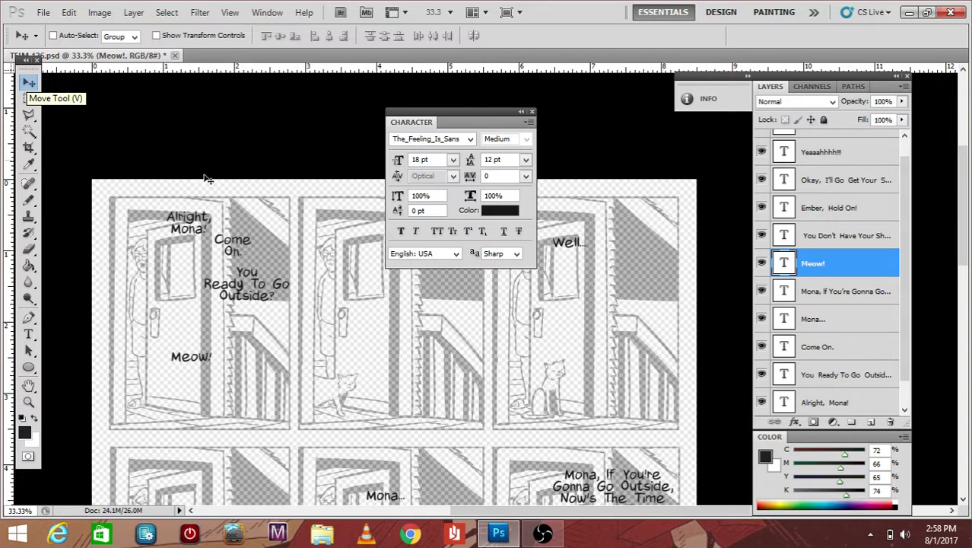
click(531, 112)
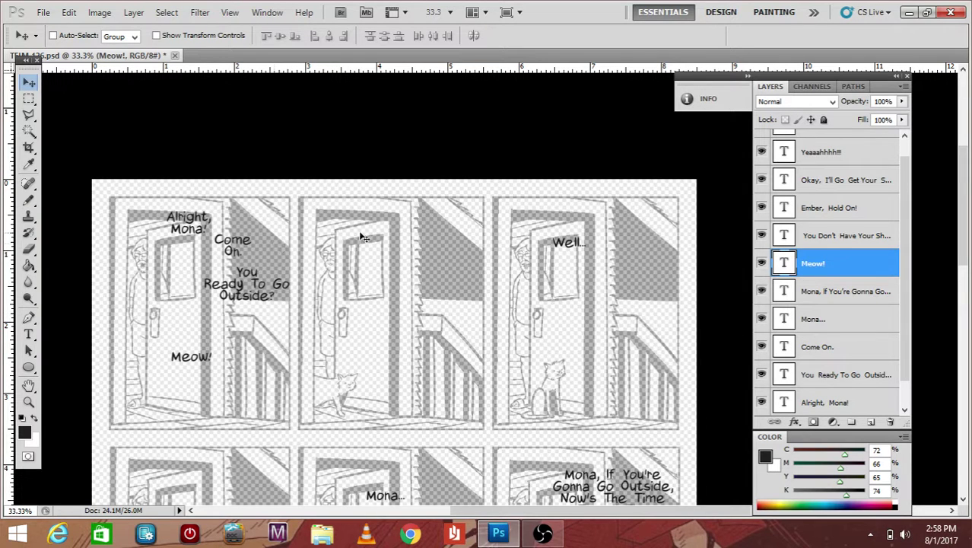
Nudge the "Alright, Mona!" text slightly left and up, away from "Come On." in the top row's first panel
click(838, 402)
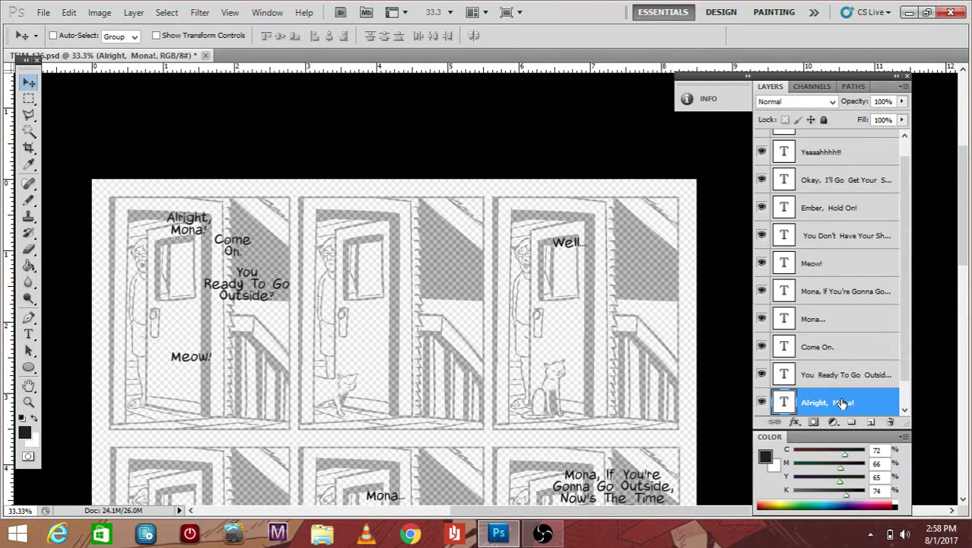
key(Left)
key(Left)
key(Left)
key(Left)
key(Left)
key(Left)
key(Left)
key(Left)
key(Left)
key(Left)
key(Left)
key(Left)
key(Left)
key(Left)
key(Left)
key(Left)
key(Left)
key(Left)
key(Up)
key(Up)
key(Up)
key(Up)
key(Up)
key(Up)
key(Up)
key(Up)
key(Up)
key(Up)
key(Up)
key(Up)
key(Up)
key(Up)
key(Up)
key(Up)
key(Up)
key(Up)
key(Up)
key(Up)
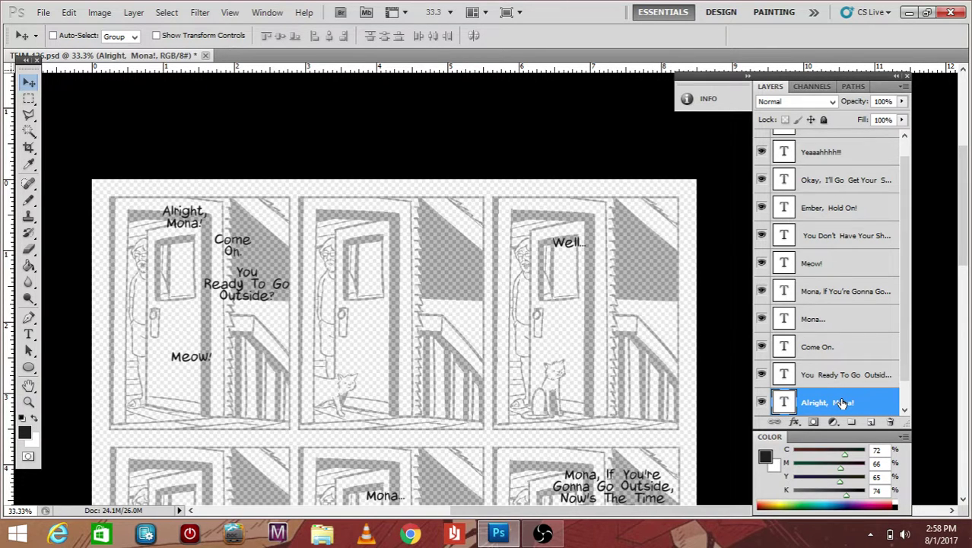
key(Down)
key(Down)
key(Down)
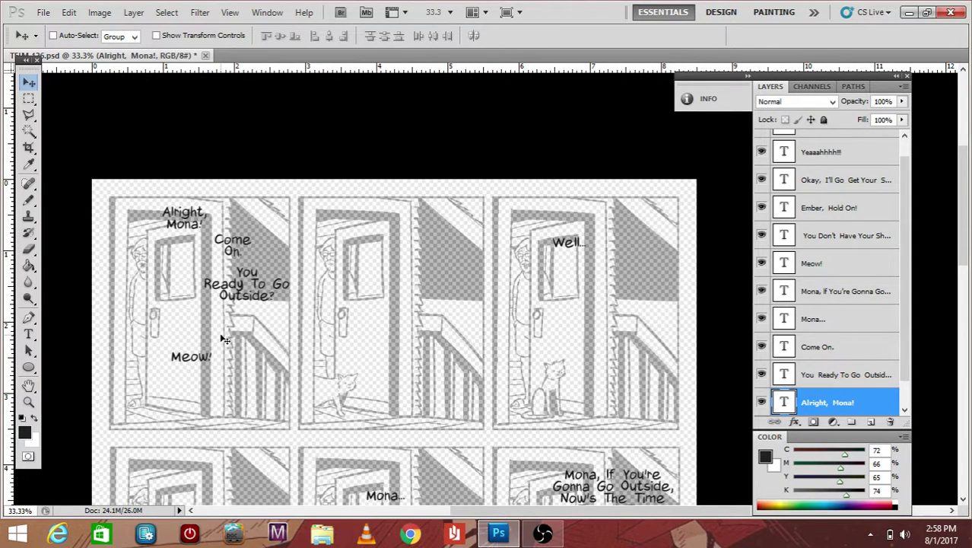
Nudge the "You Ready To Go Outside?" text left and slightly down so it sits centred beneath "Come On."
click(28, 333)
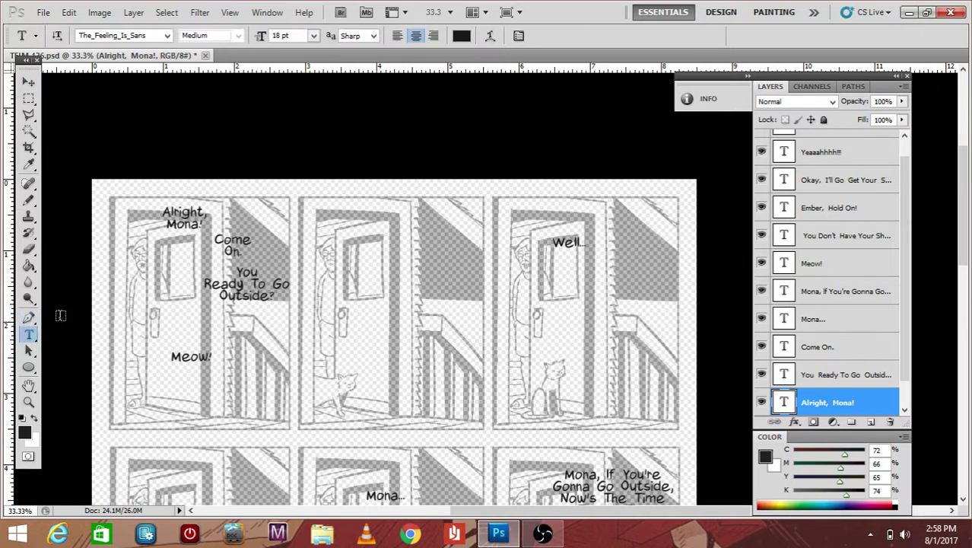
click(28, 82)
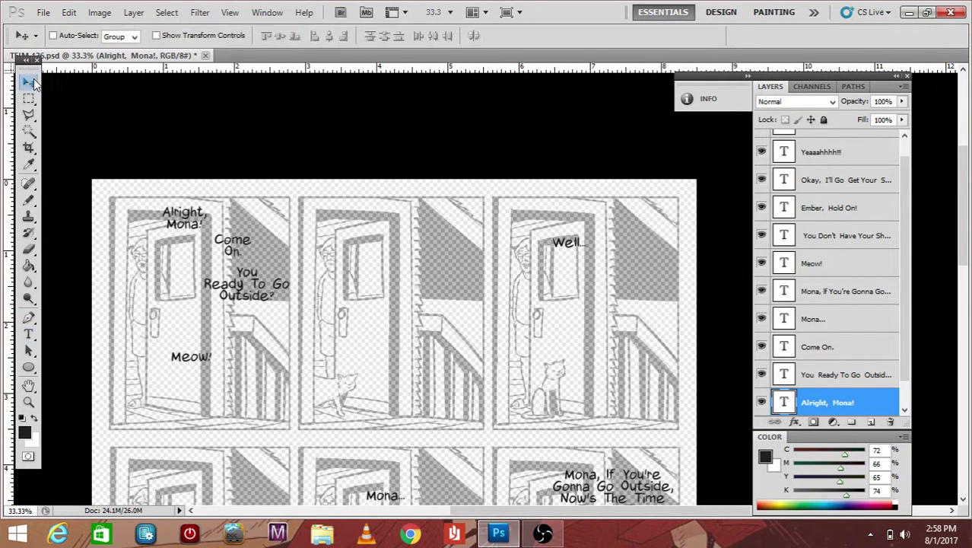
click(870, 375)
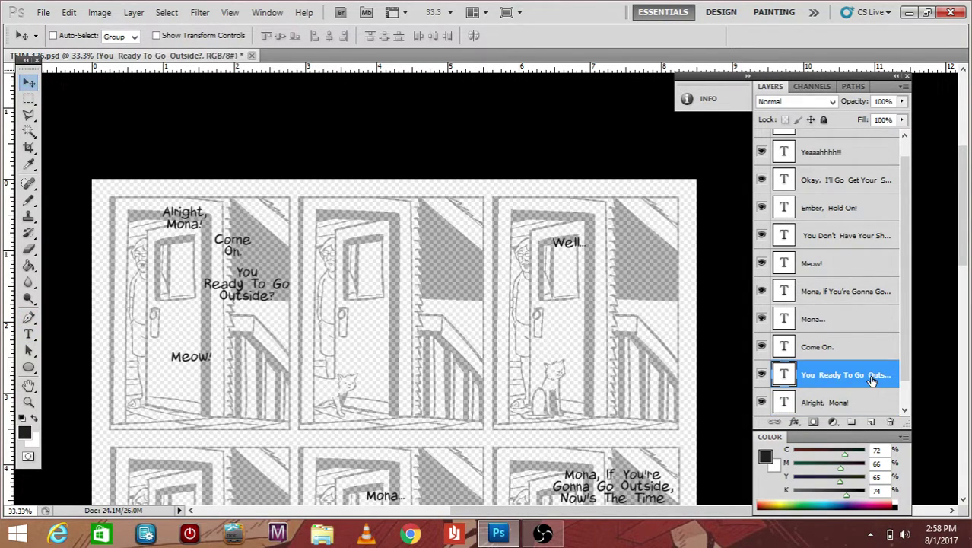
key(shift+Left)
key(shift+Left)
key(shift+Left)
key(shift+Left)
key(shift+Left)
key(shift+Left)
key(shift+Left)
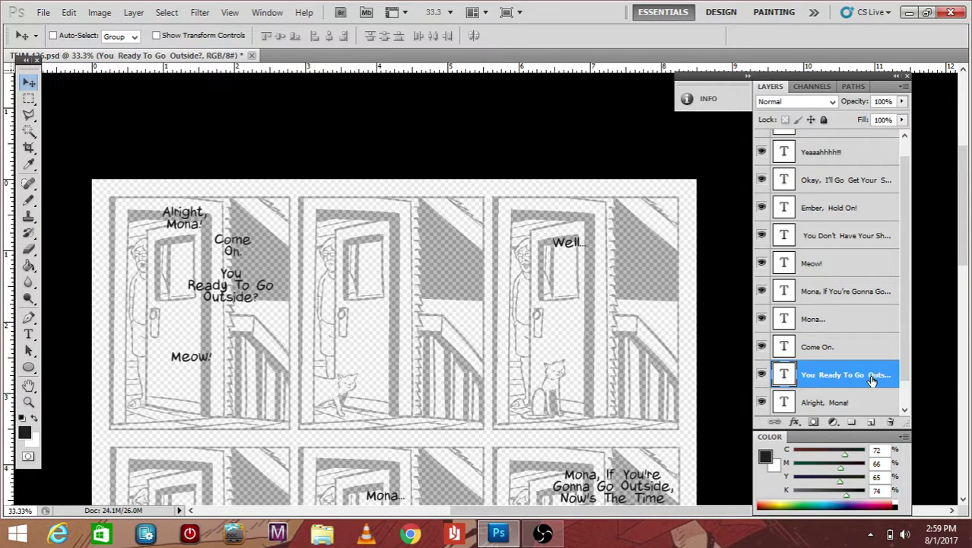
key(shift+Down)
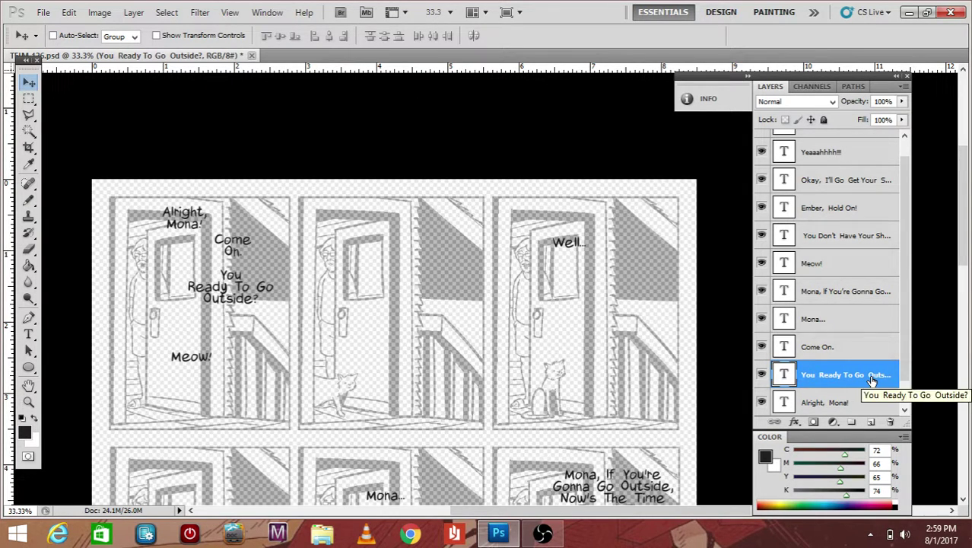
Move the "Meow!" text down and very slightly left in the top row's first panel
click(809, 262)
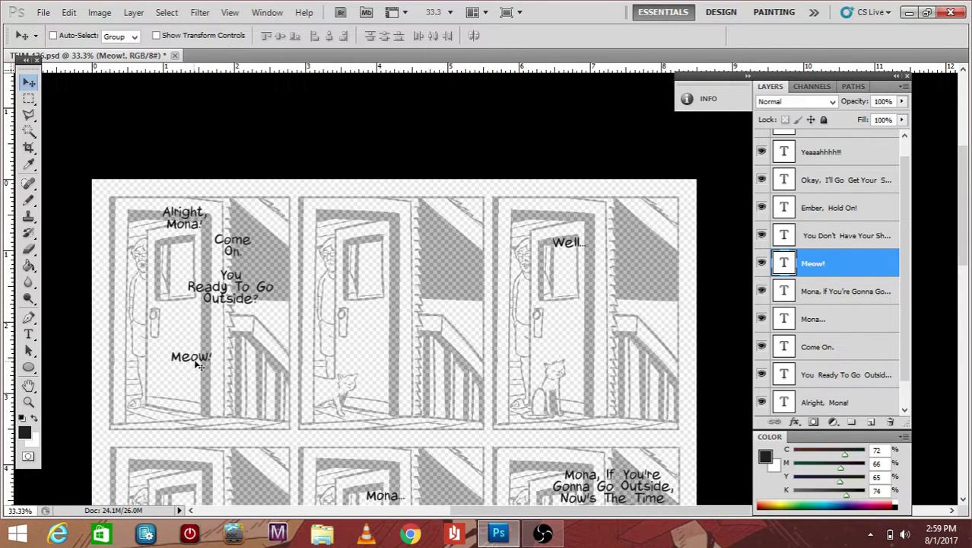
drag(196, 366, 193, 387)
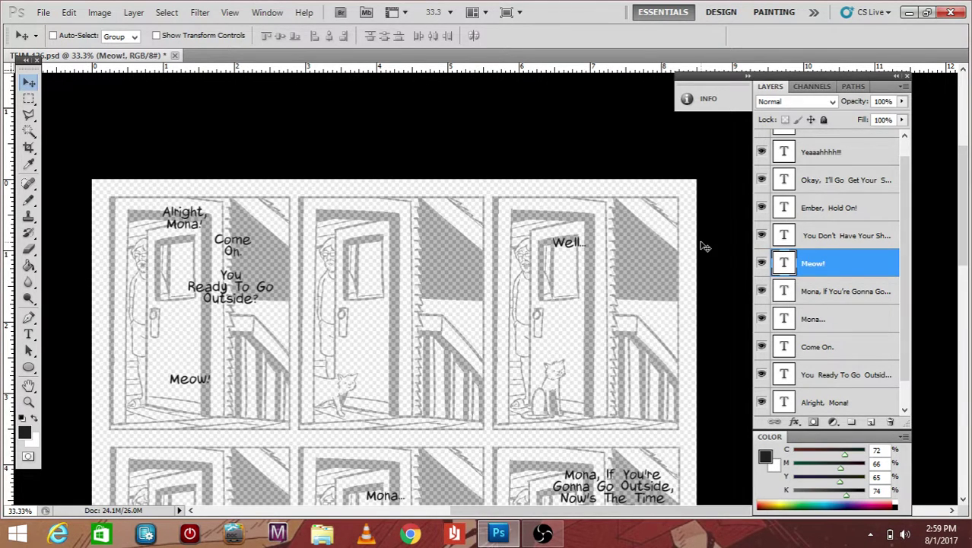
Change the comma after "Okay" to a period, then cut "Okay." out of the "I'll Go Get Your Shoes..." text in the bottom row's third panel
drag(968, 176, 966, 206)
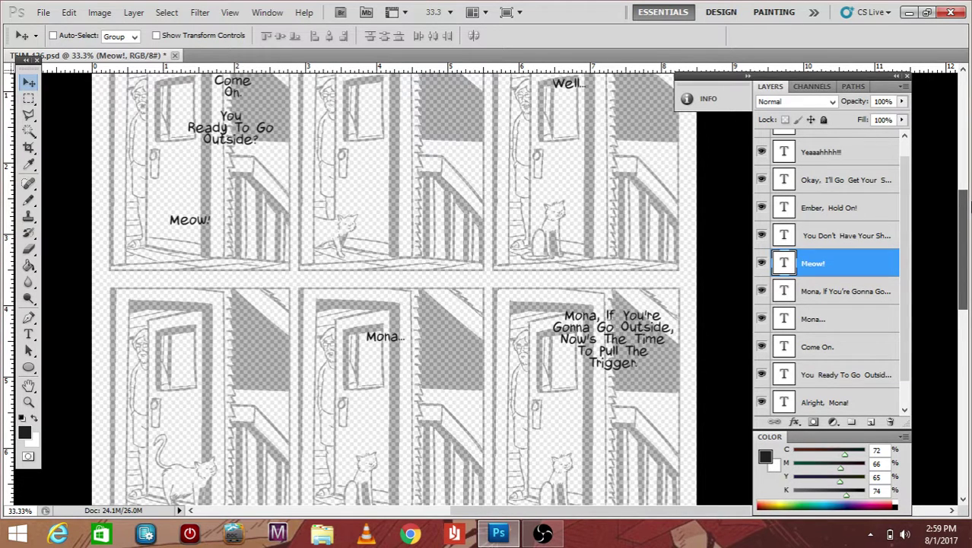
drag(966, 206, 965, 212)
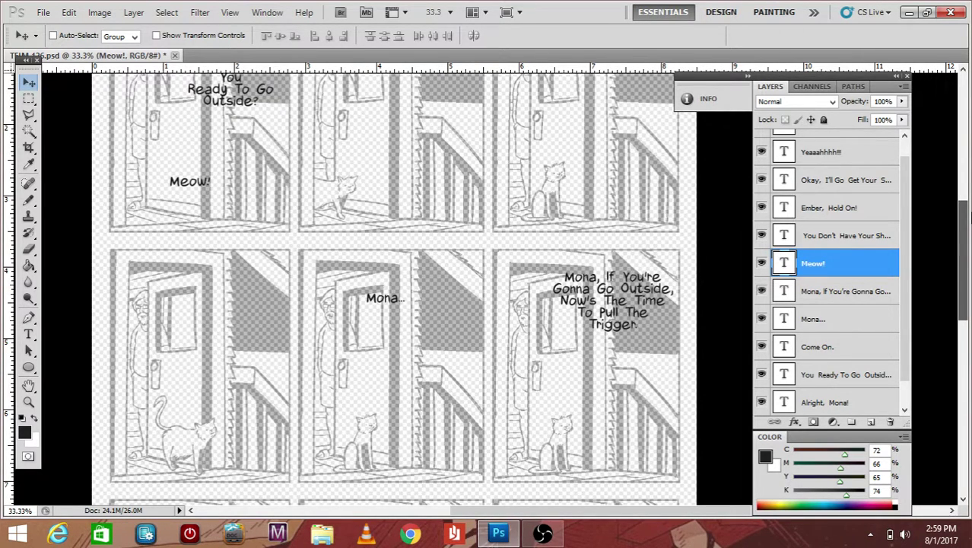
drag(965, 211, 965, 304)
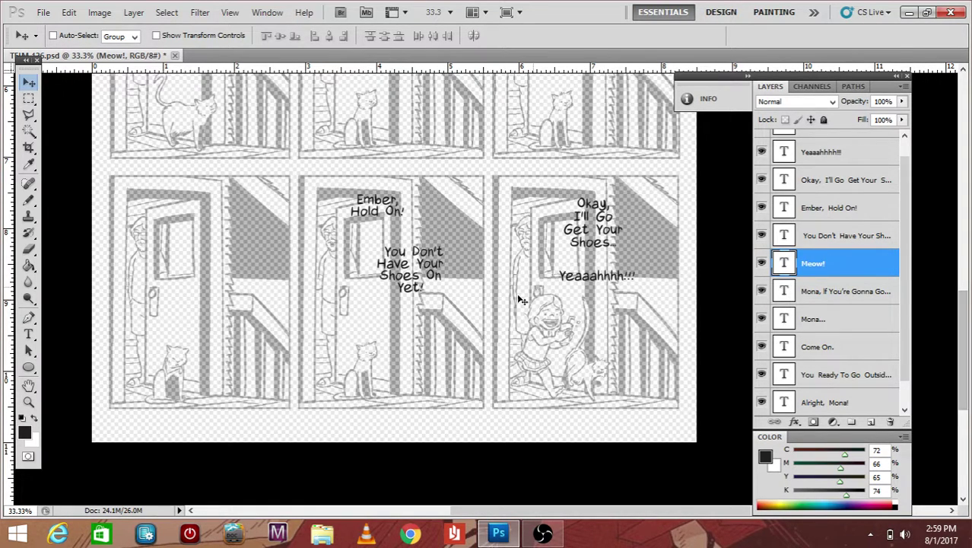
click(28, 320)
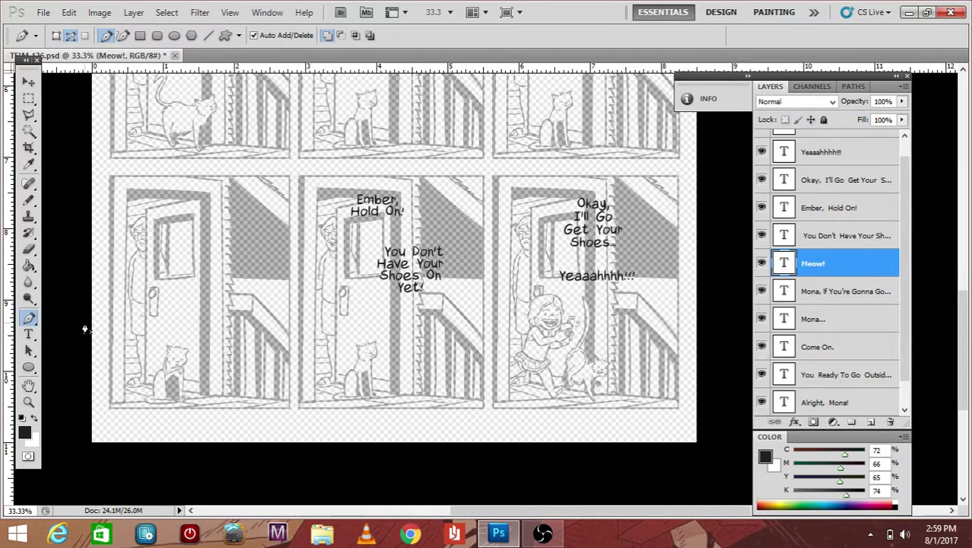
click(29, 334)
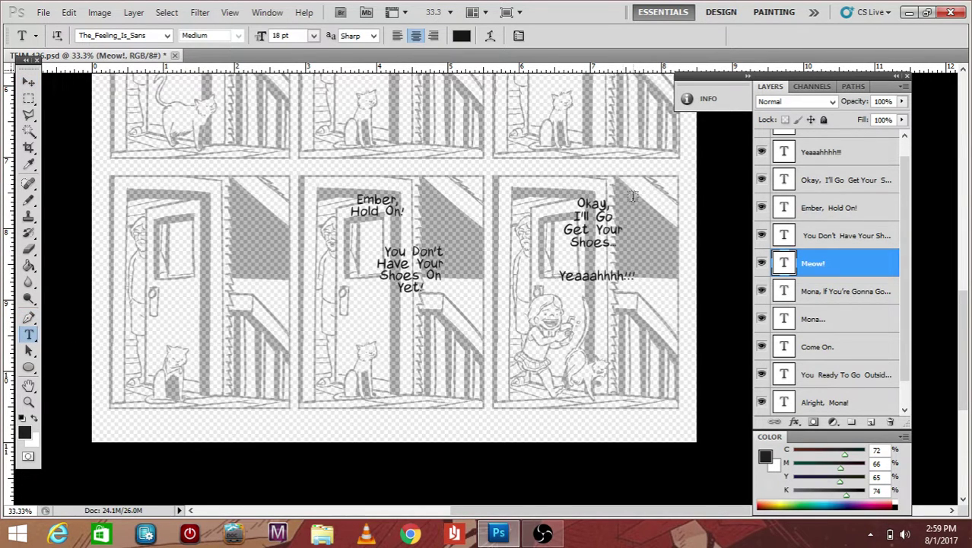
click(609, 202)
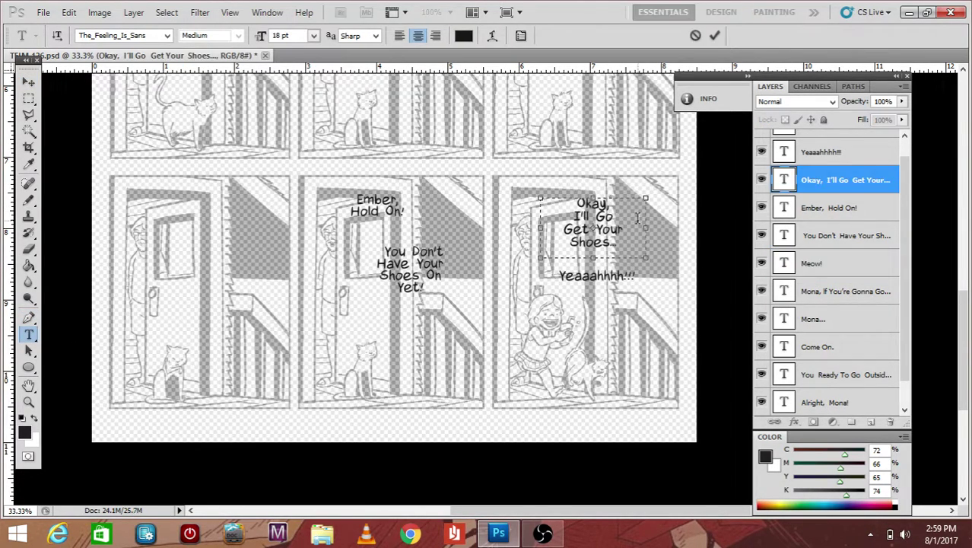
text(!)
drag(609, 199, 574, 196)
key(ctrl+c)
key(BackSpace)
click(31, 82)
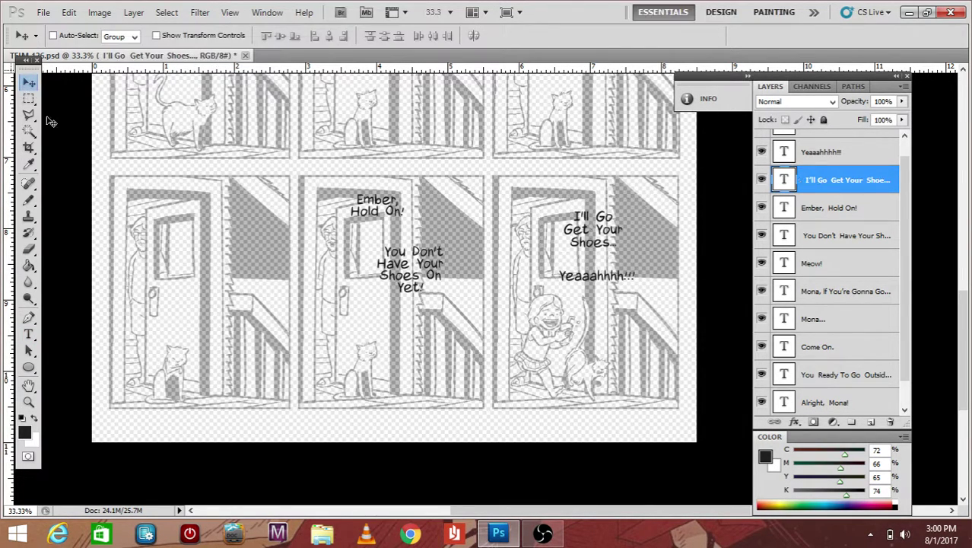
Add a separate text box above "I'll Go Get Your Shoes..." in the bottom row's third panel and paste "Okay." into it
click(28, 335)
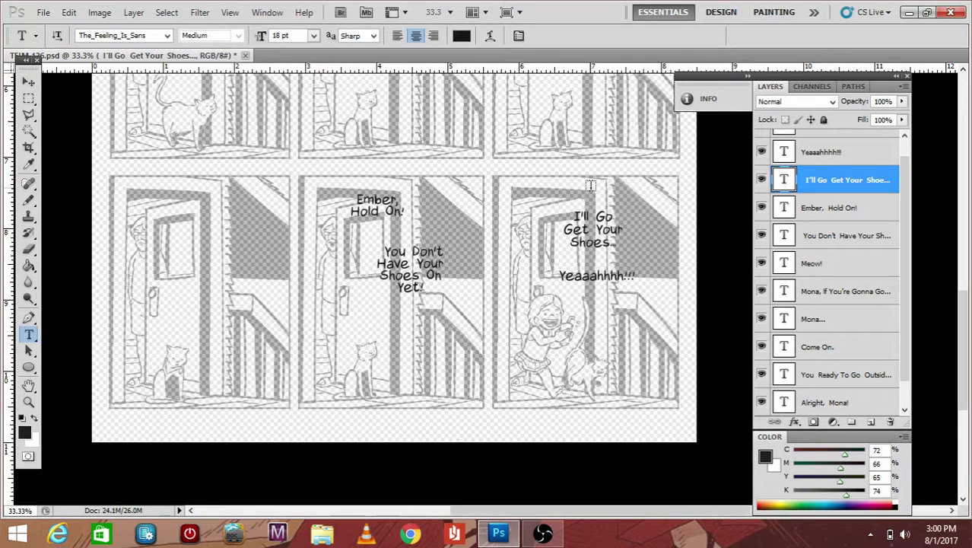
drag(516, 182, 622, 234)
key(ctrl+v)
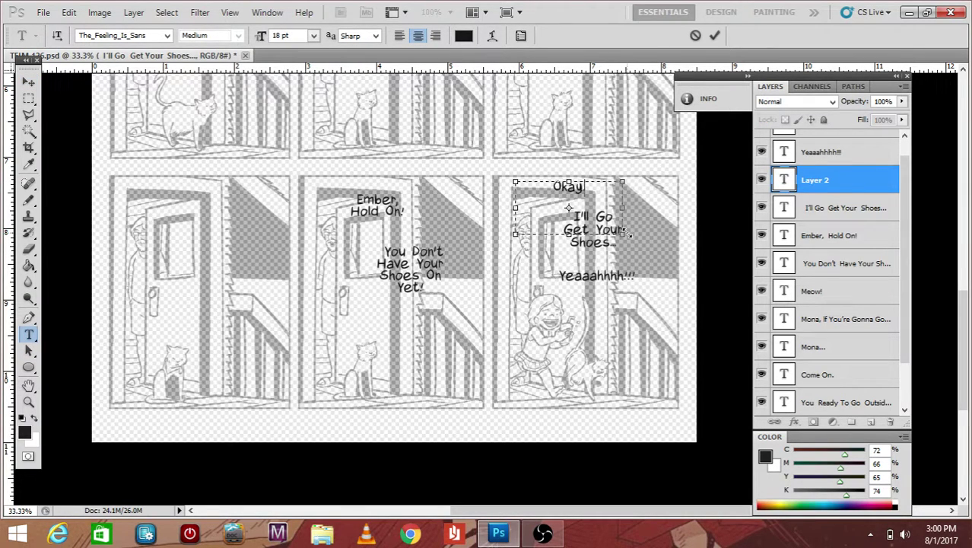
click(28, 83)
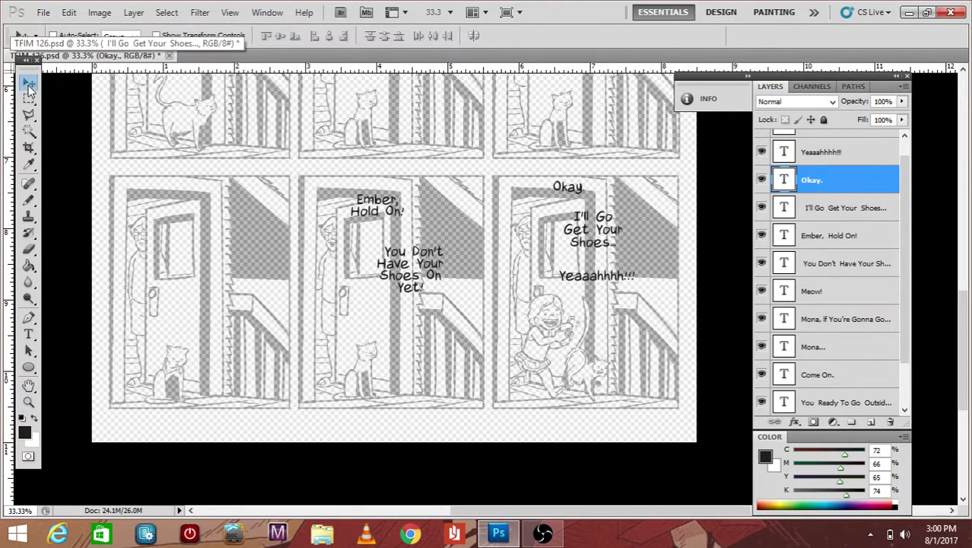
Nudge "Okay." down in the bottom row's third panel and move "I'll Go Get Your Shoes..." right and slightly down
key(shift+Down)
key(shift+Down)
key(shift+Down)
key(shift+Down)
key(shift+Down)
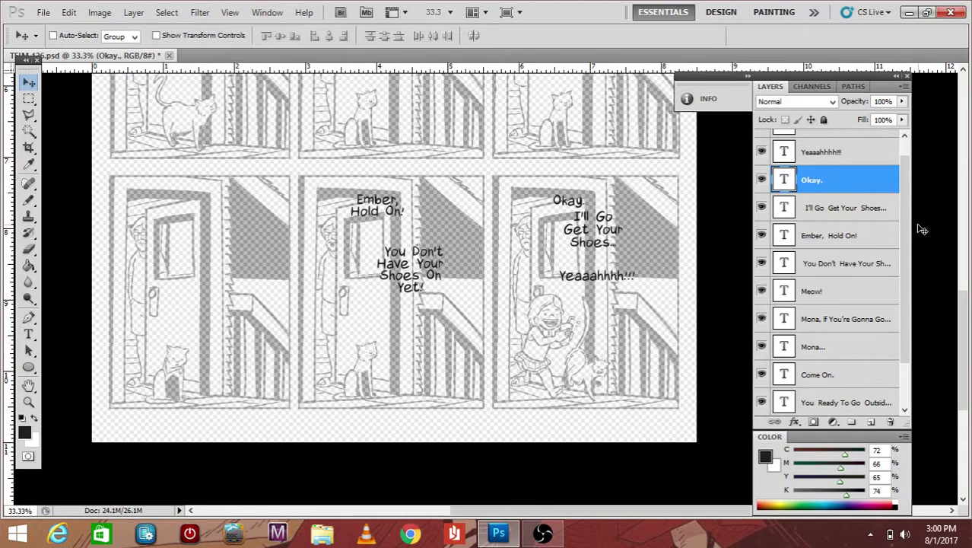
click(845, 219)
drag(606, 228, 630, 234)
click(29, 334)
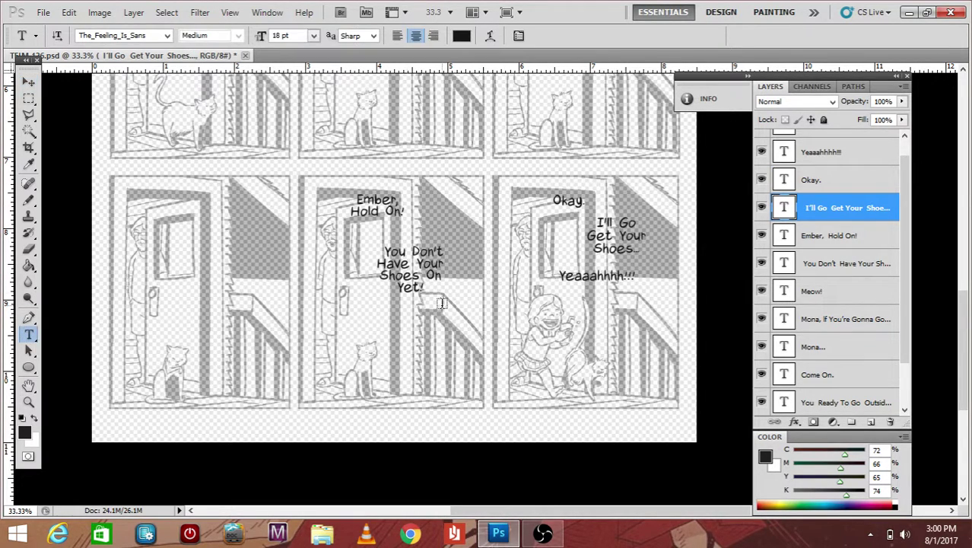
click(616, 289)
key(ctrl+a)
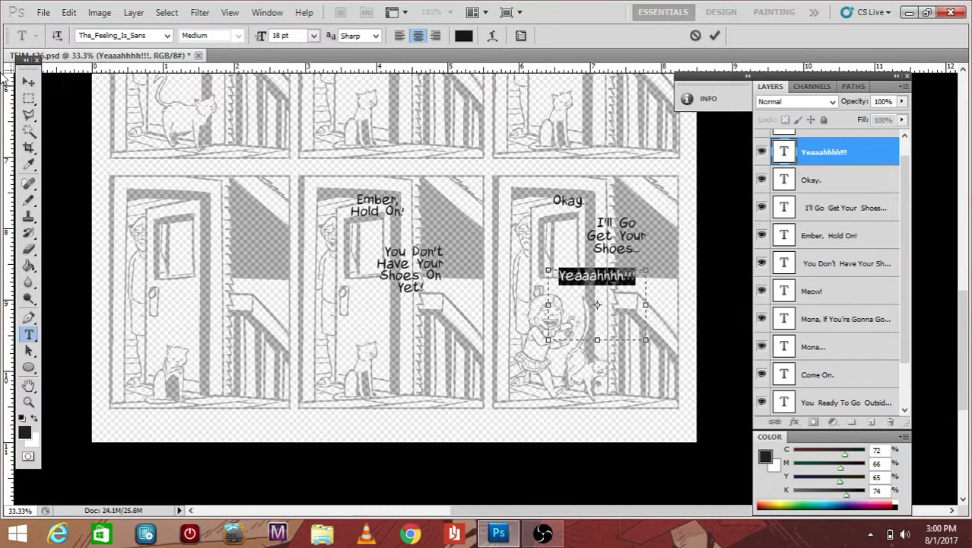
click(28, 83)
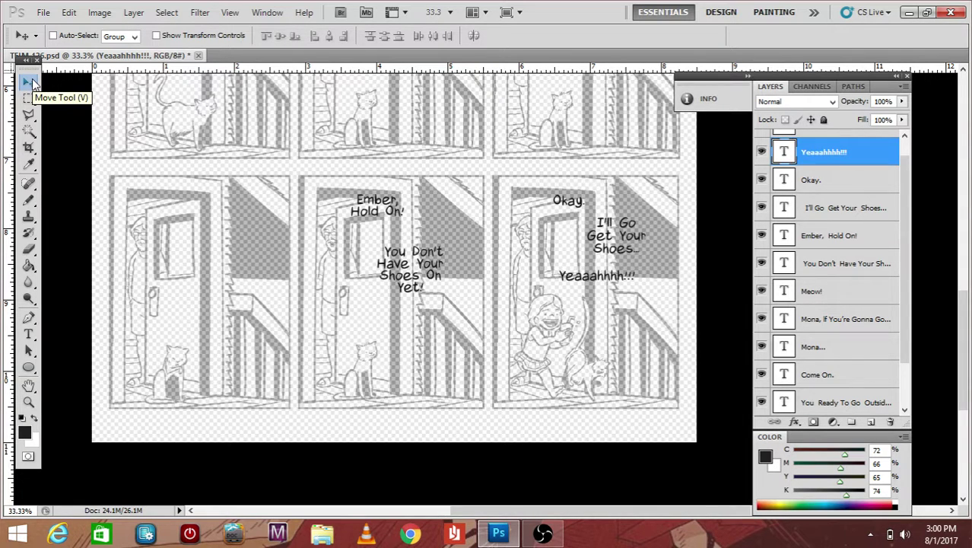
Change the "Yeaaahhhh!!!" text in the bottom row's third panel to "YAAAAYYYY!!!"
click(28, 334)
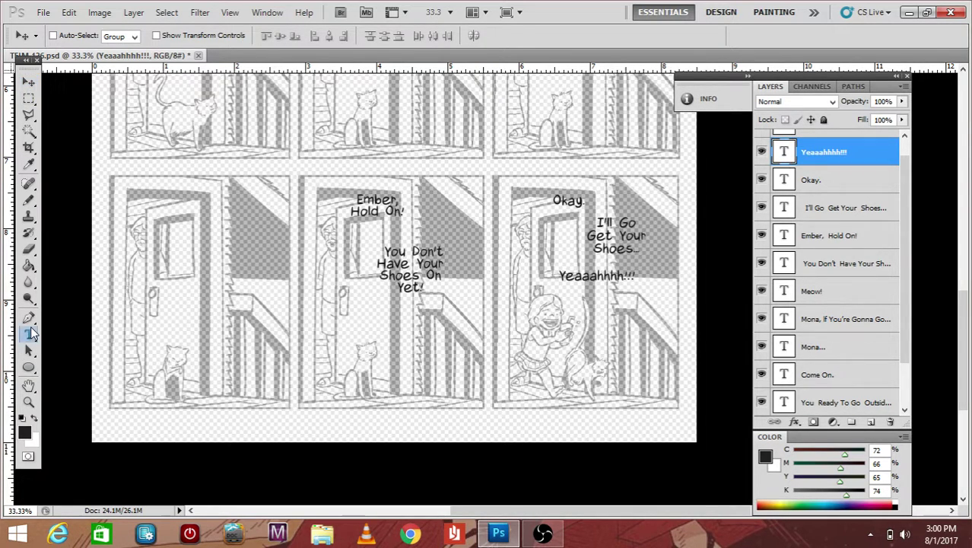
click(621, 273)
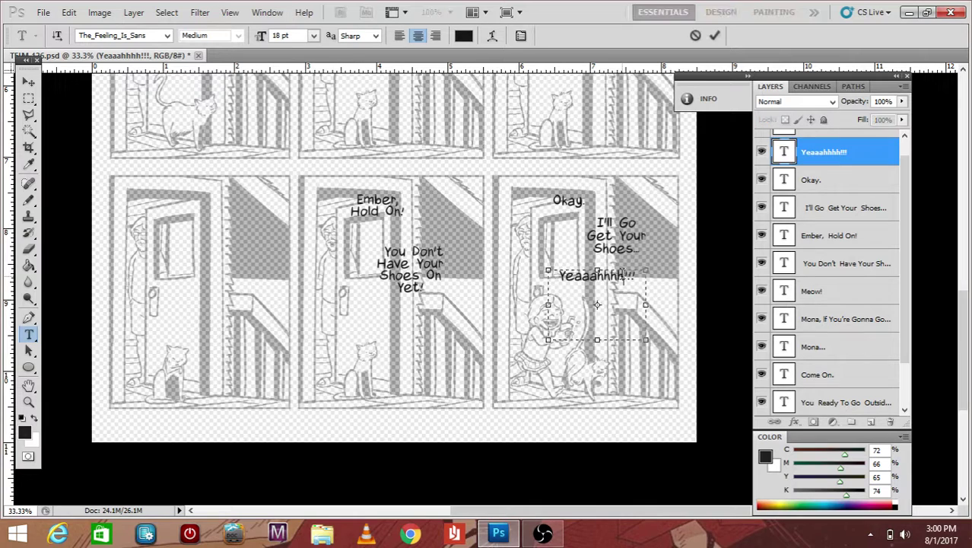
key(BackSpace)
key(BackSpace)
key(BackSpace)
key(BackSpace)
key(BackSpace)
key(BackSpace)
key(BackSpace)
key(BackSpace)
key(BackSpace)
key(BackSpace)
key(BackSpace)
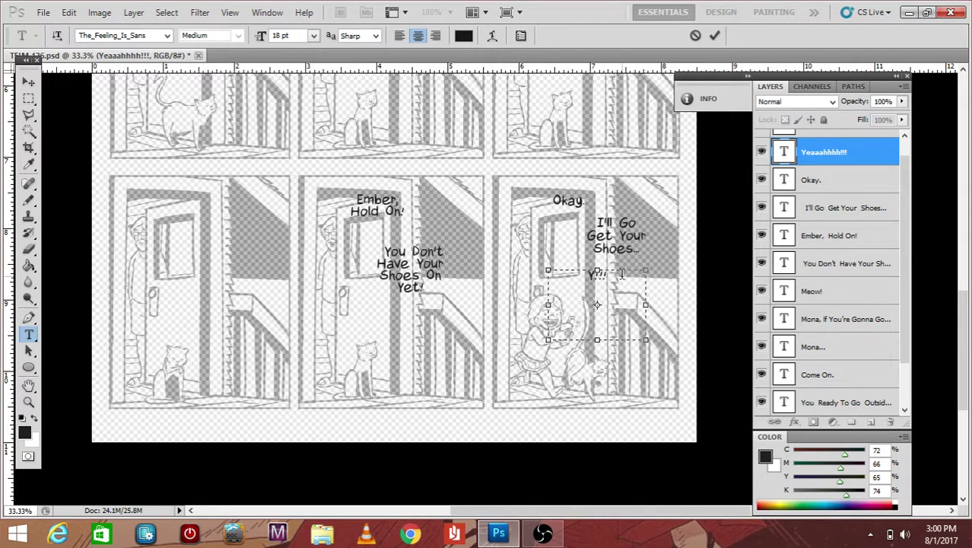
text(AAAAYYY)
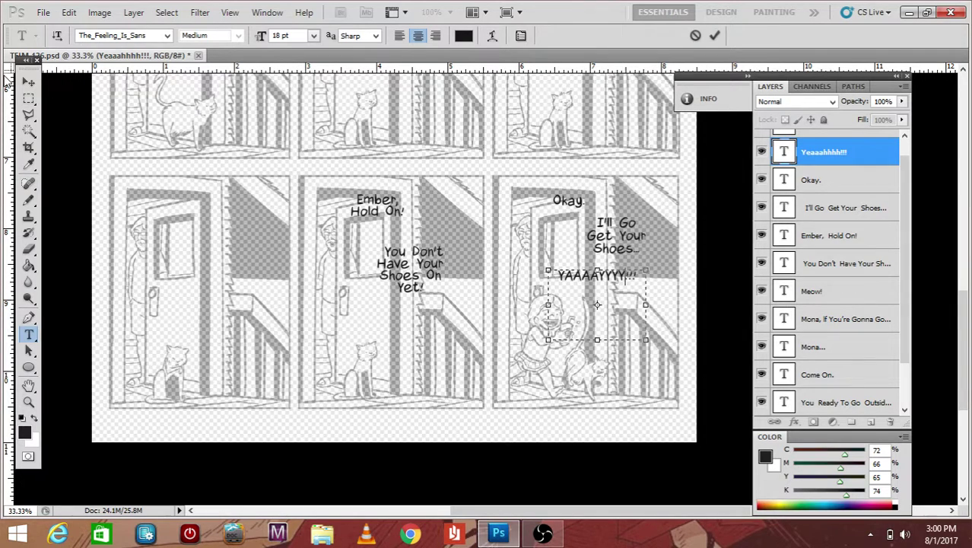
click(28, 82)
Draw a large text box reaching from the middle row's first panel across its second panel
key(ctrl+minus)
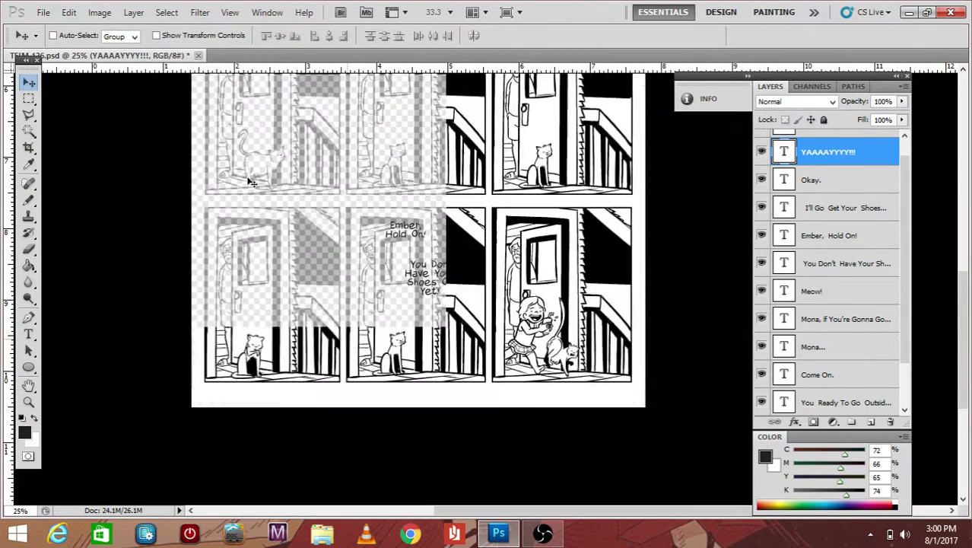
key(ctrl+minus)
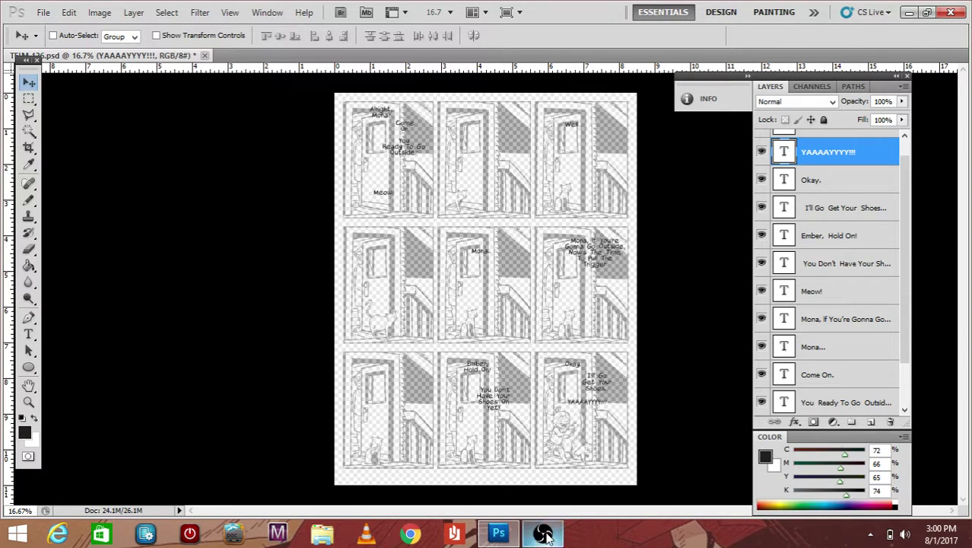
key(ctrl+plus)
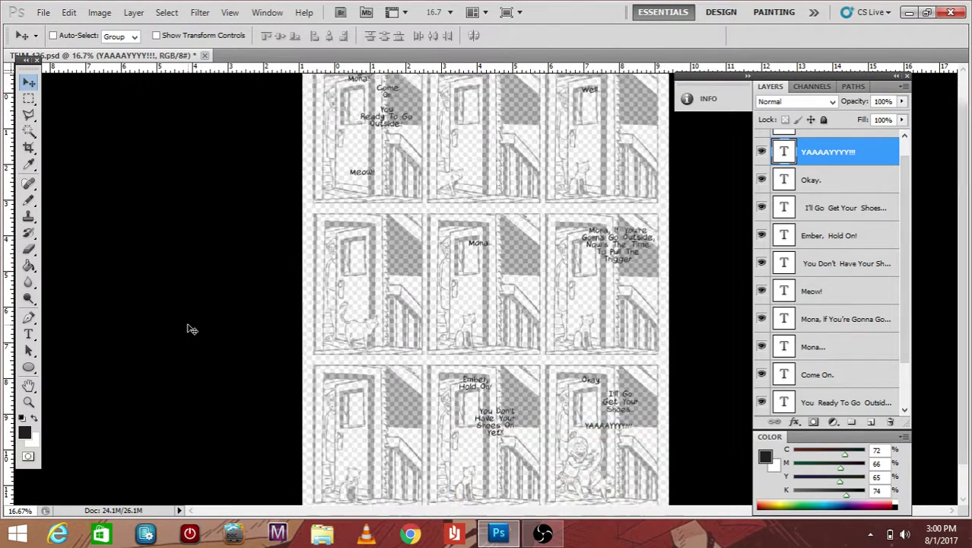
key(ctrl+plus)
key(ctrl+plus)
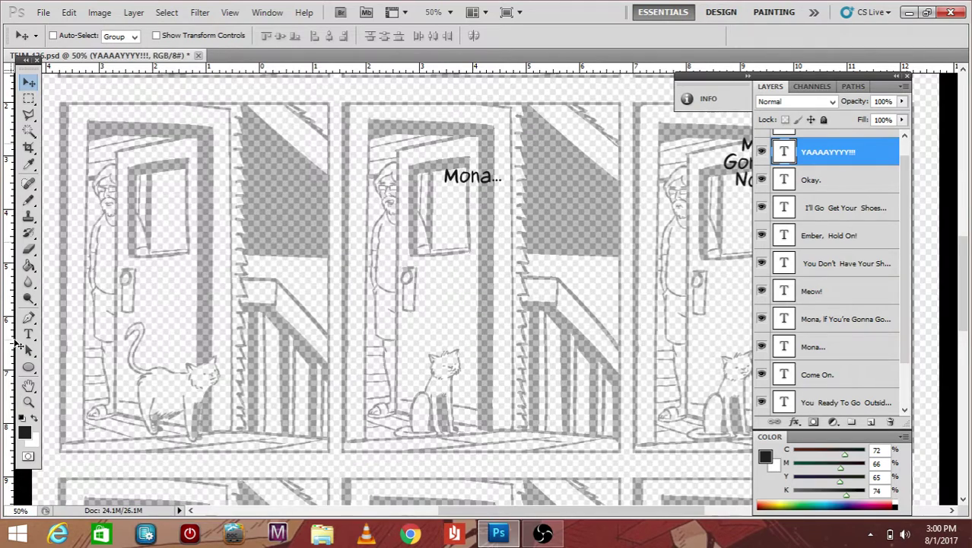
click(29, 335)
drag(197, 280, 581, 492)
text(OKAY)
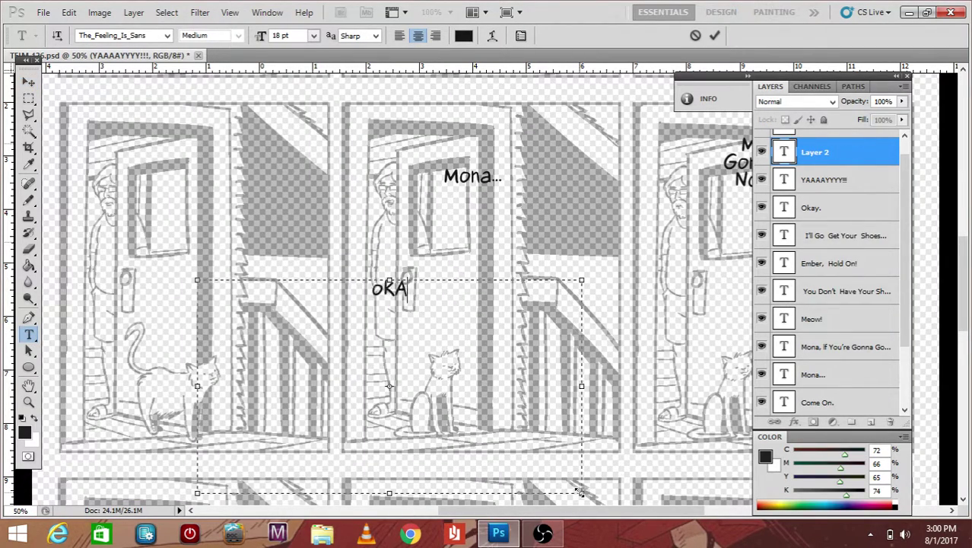
key(BackSpace)
key(BackSpace)
key(BackSpace)
key(BackSpace)
Enter "OKAY, WELL THAT'S IT FOR LETTERING," in the new text box
text(OKAY, WELL TH)
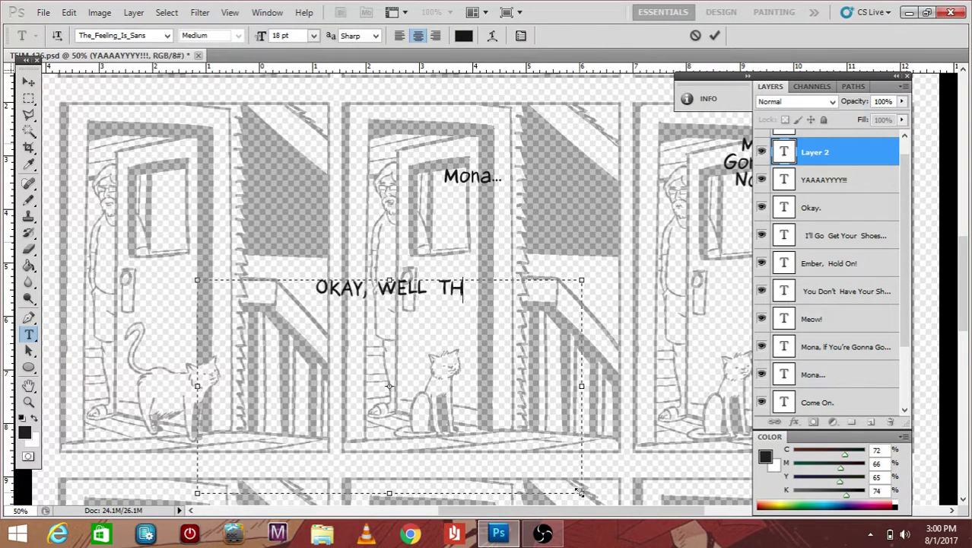
text(AT'S IT)
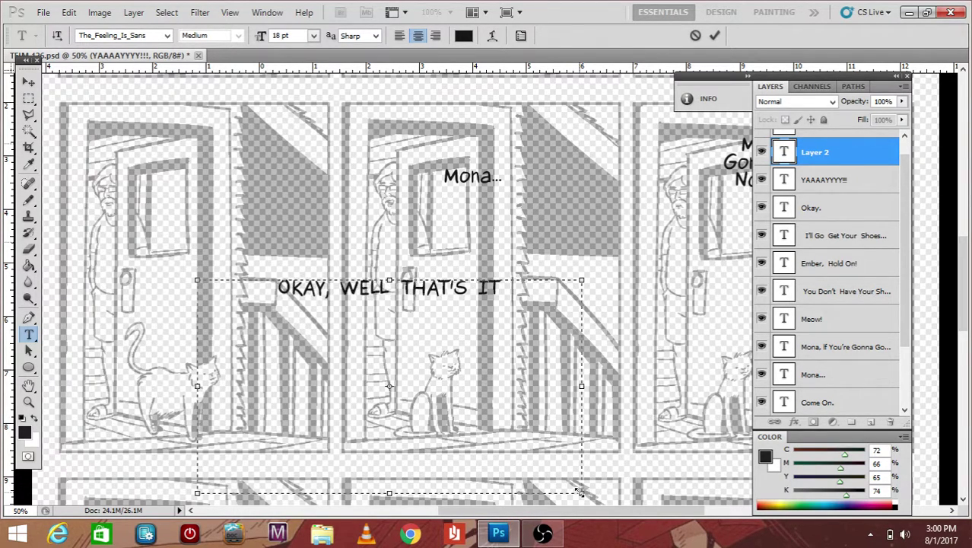
text( FOR LETTER)
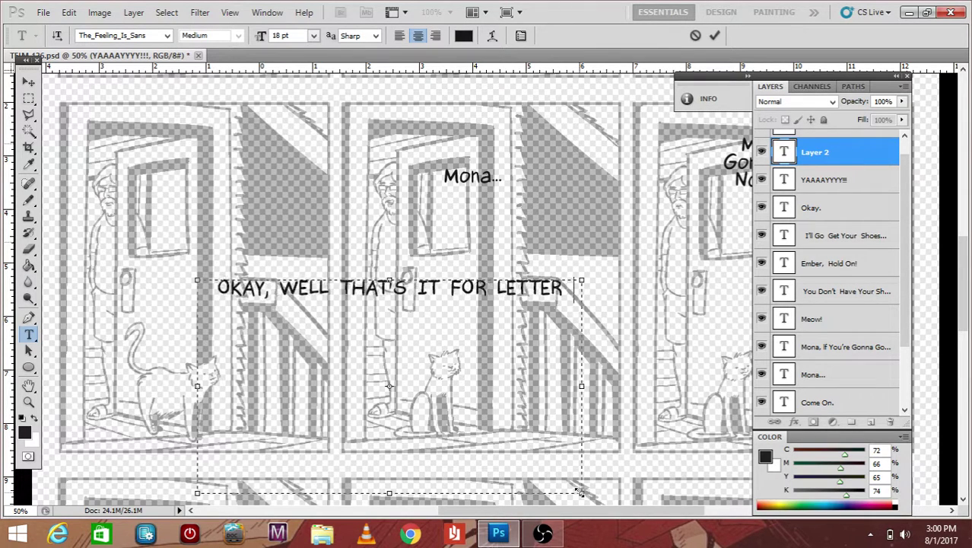
text(ING , )
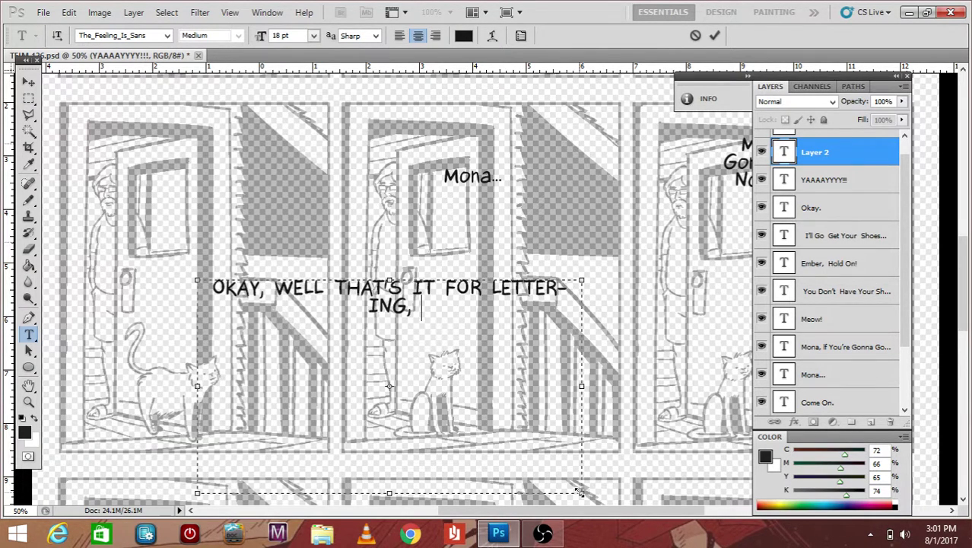
Erase the note back to "FOR" and re-enter "LETTERING" unhyphenated on the second line
text(NEX)
key(BackSpace)
key(BackSpace)
key(BackSpace)
key(BackSpace)
key(BackSpace)
key(BackSpace)
key(BackSpace)
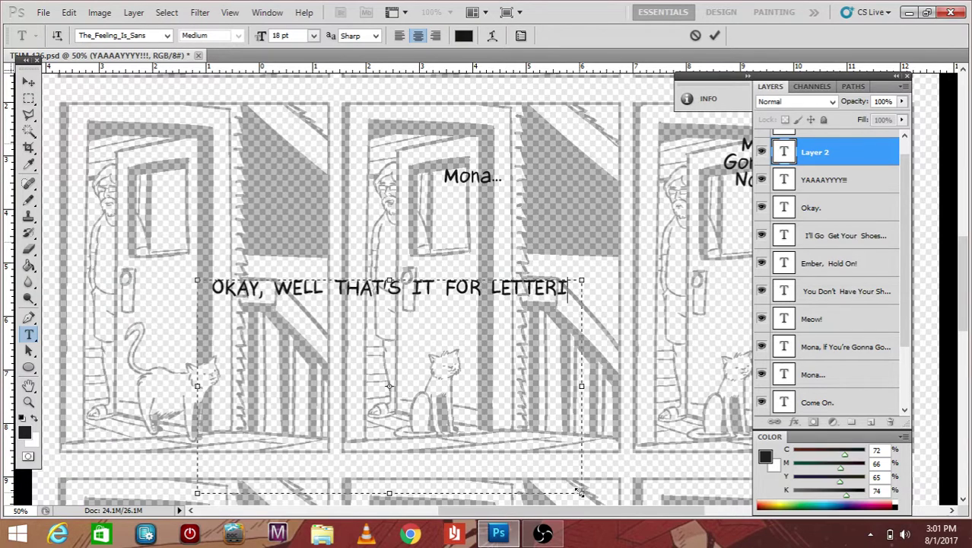
key(BackSpace)
key(BackSpace)
key(BackSpace)
key(BackSpace)
key(BackSpace)
key(BackSpace)
key(BackSpace)
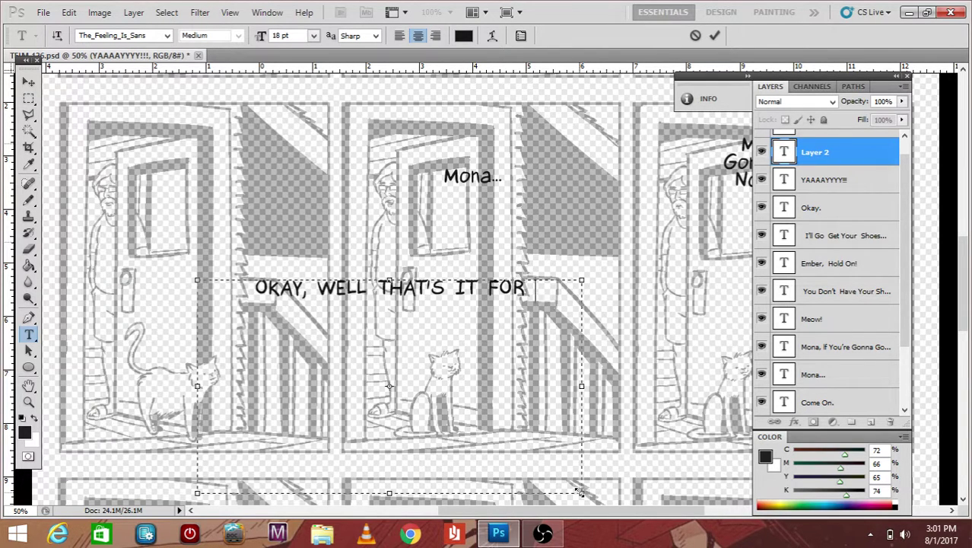
text(LETTERING)
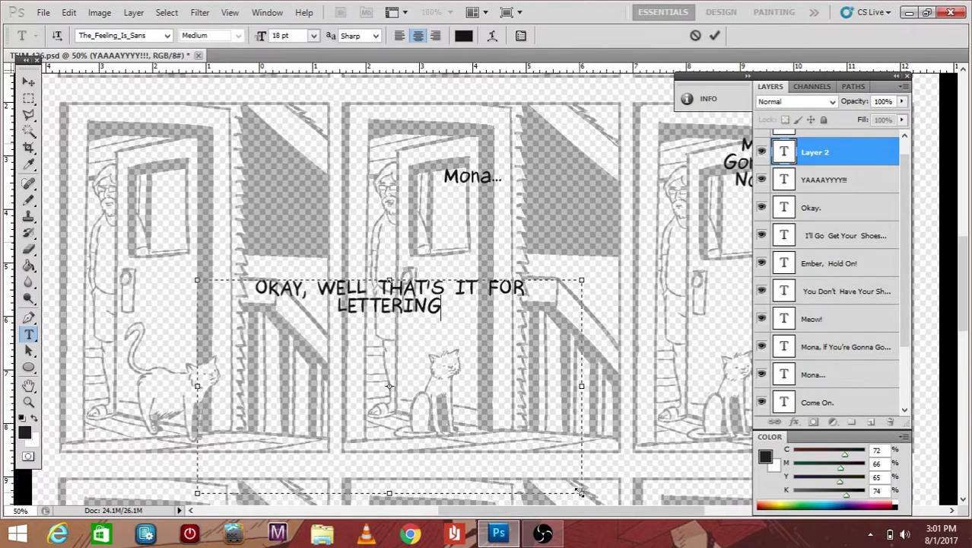
Continue the note with ", NEXT I'M GOING TO PUT THESE WORDS IN SOME BUBBLES AND THE COMIC SHOULD BE READY!"
text(, NEXT I'M)
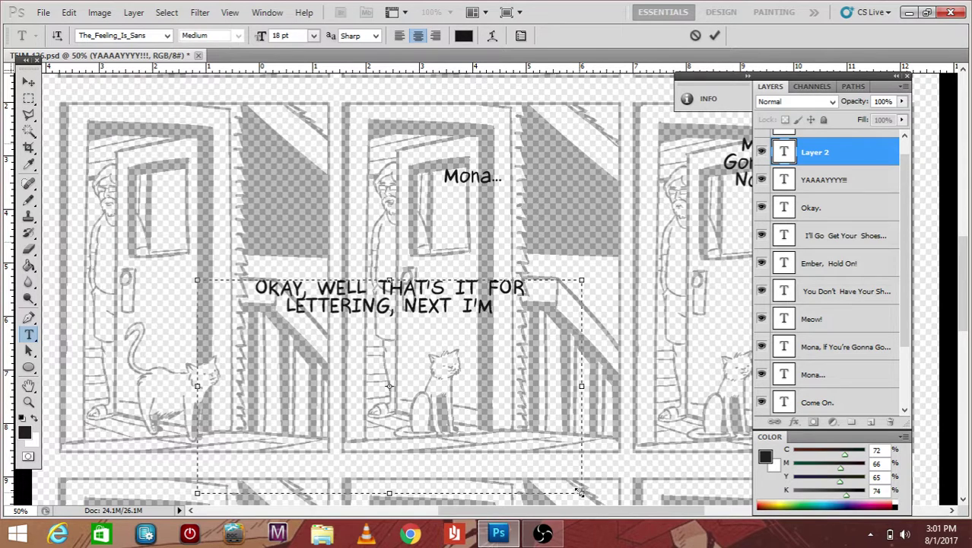
text( GOING TO )
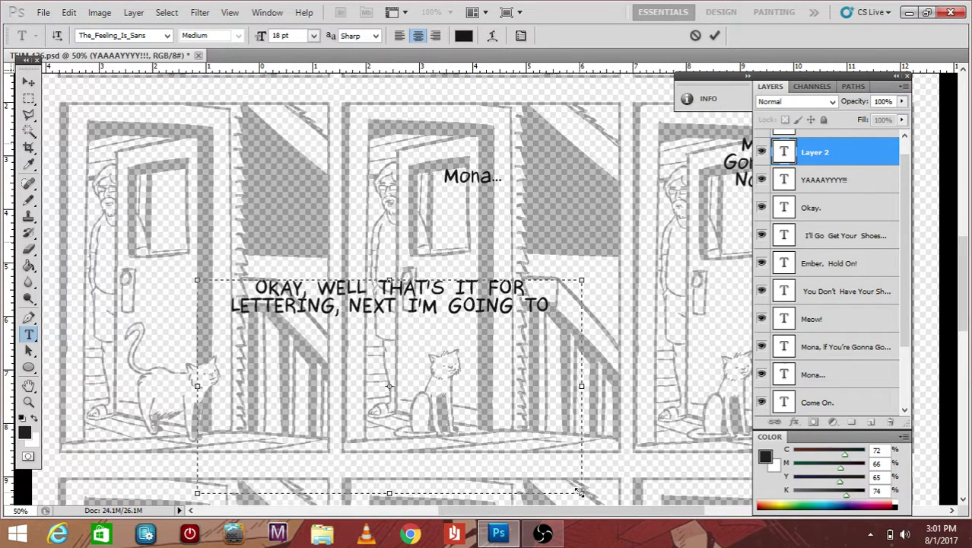
text(PUT THESE)
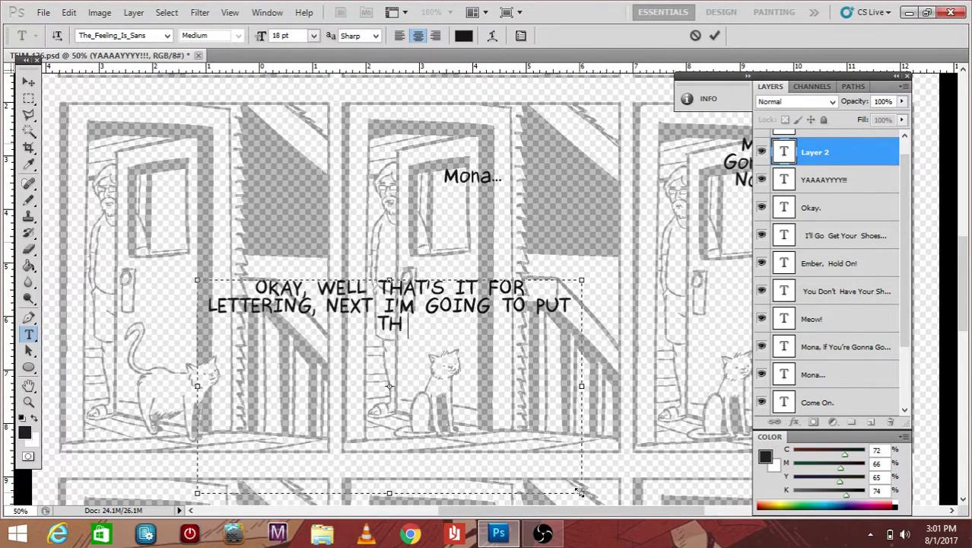
text( WORDS IN)
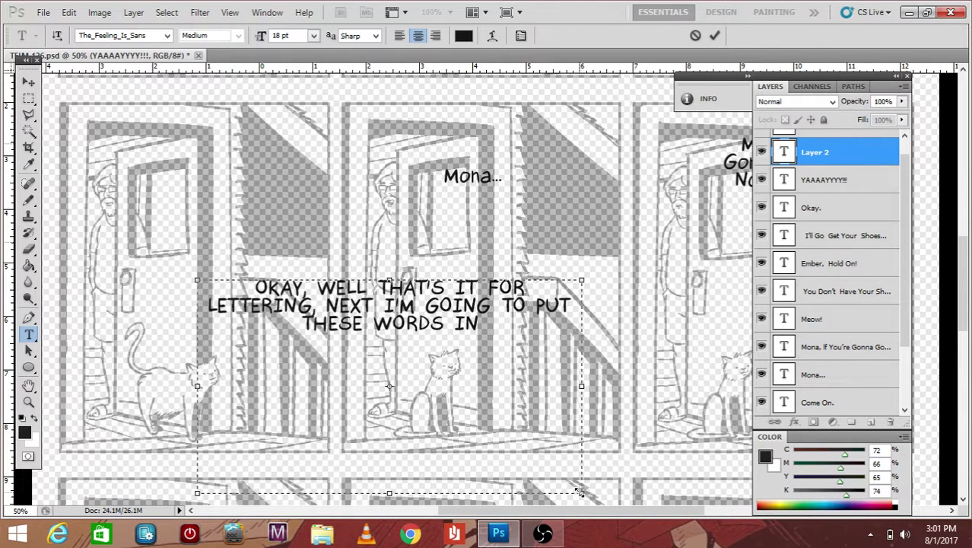
text( SOME BUBB)
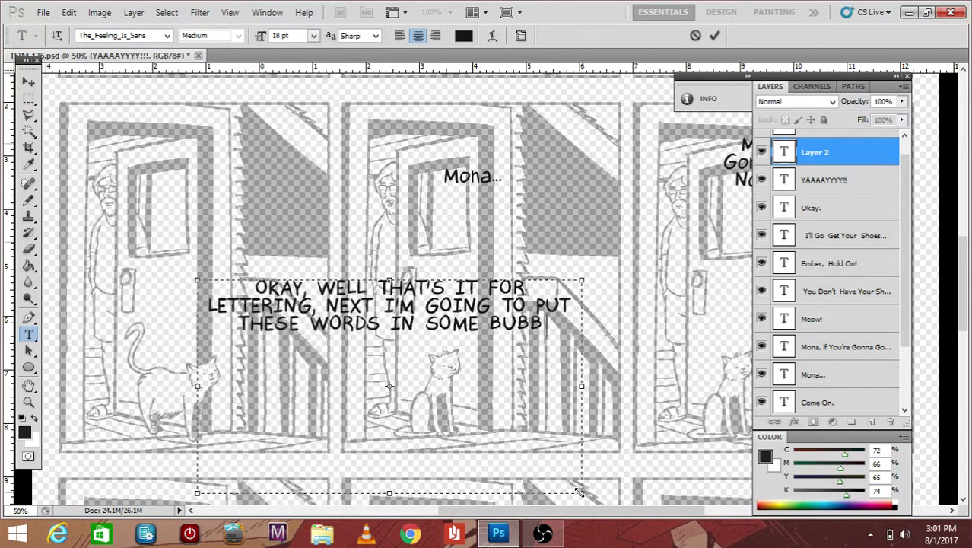
text(LES AND THE )
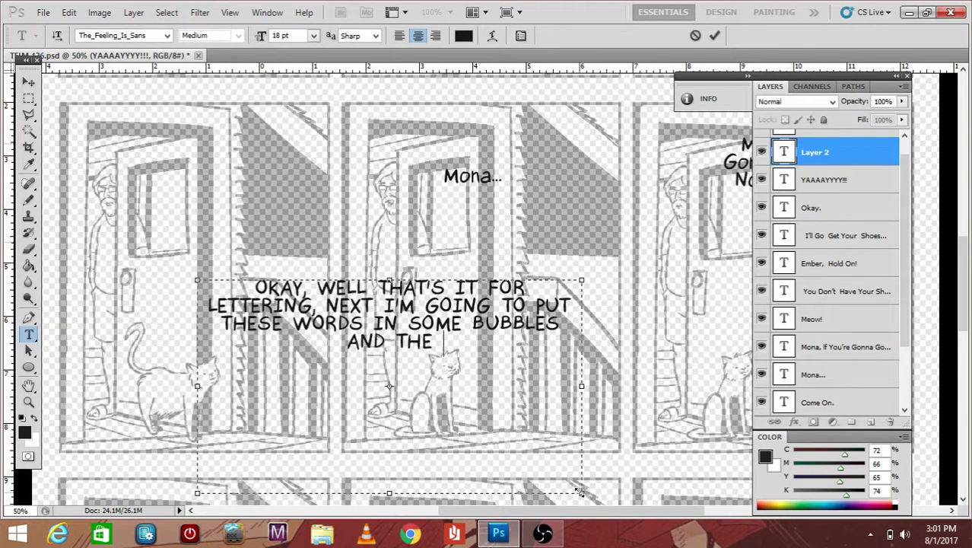
text(COMIC SHOULD)
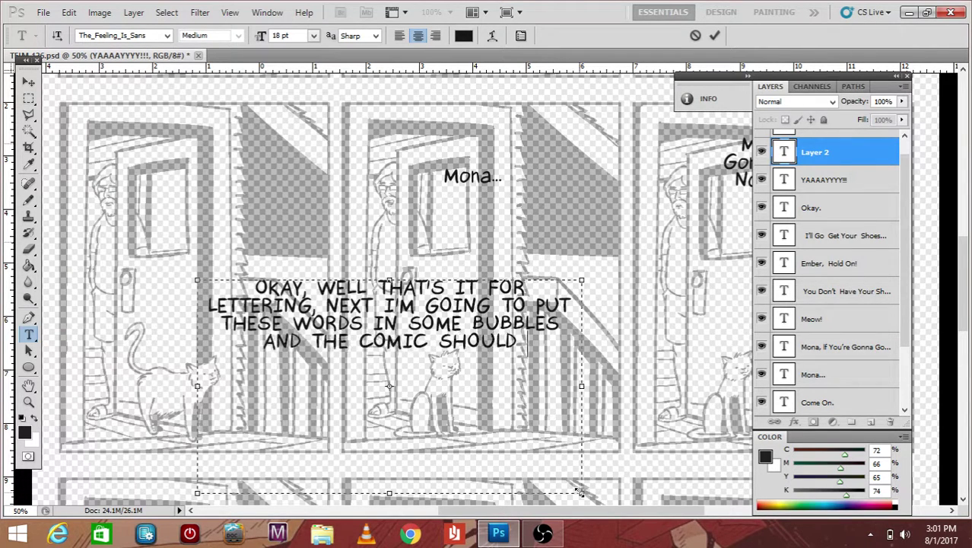
text( BE READY!)
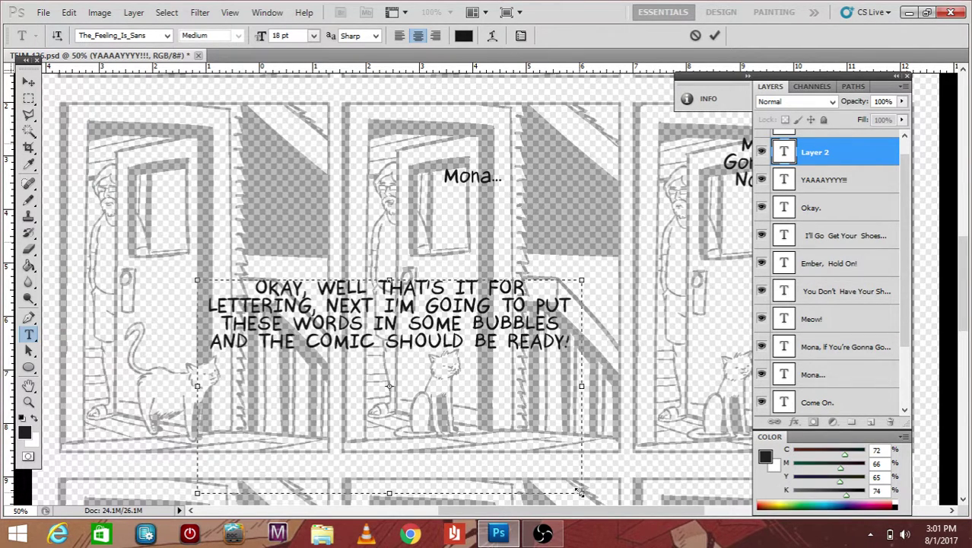
Add "THANKS AGAIN FOR WATCHING!" as a new closing line of the note and commit the text
key(Return)
text(THANKS AGAIN FOR WATCHING!)
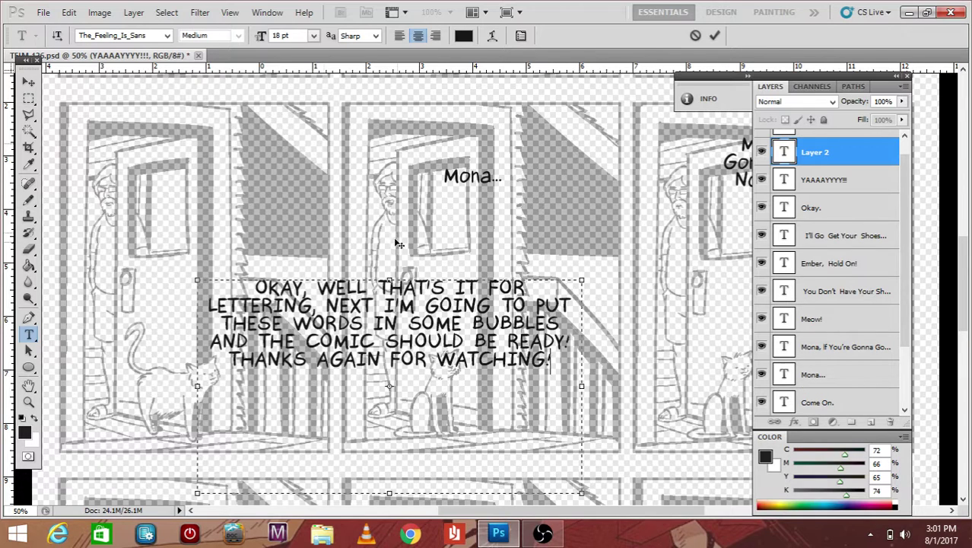
click(29, 82)
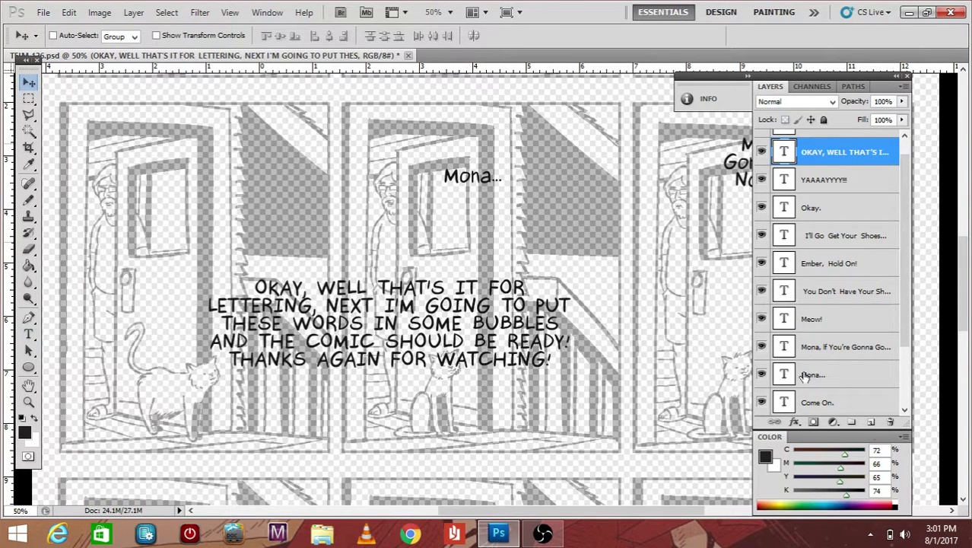
Delete the note's text layer, leaving the comic's dialogue layers in place
click(890, 422)
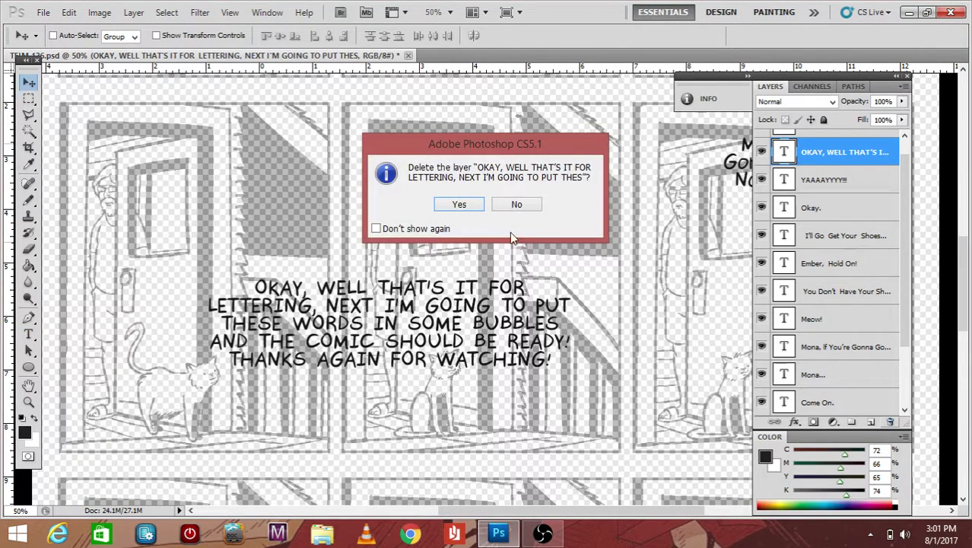
click(461, 206)
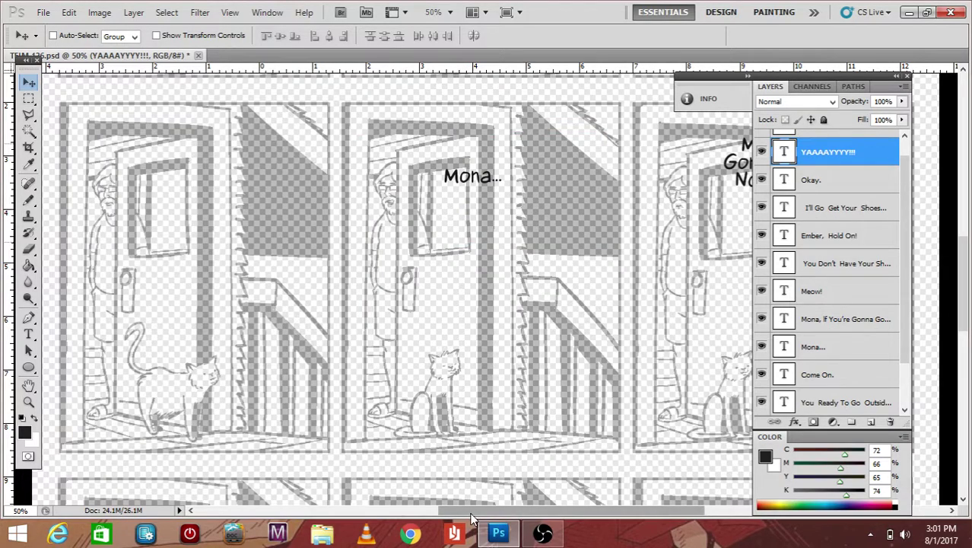
click(542, 533)
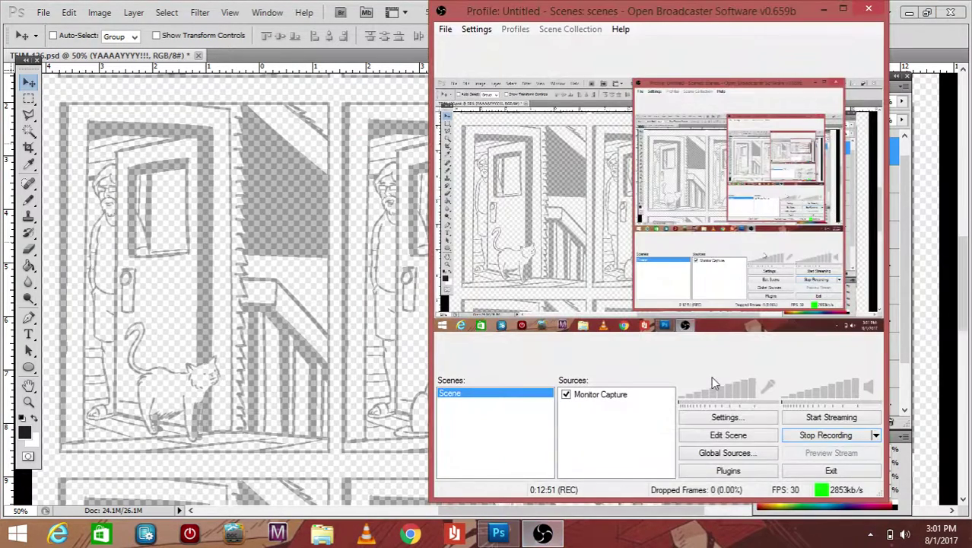